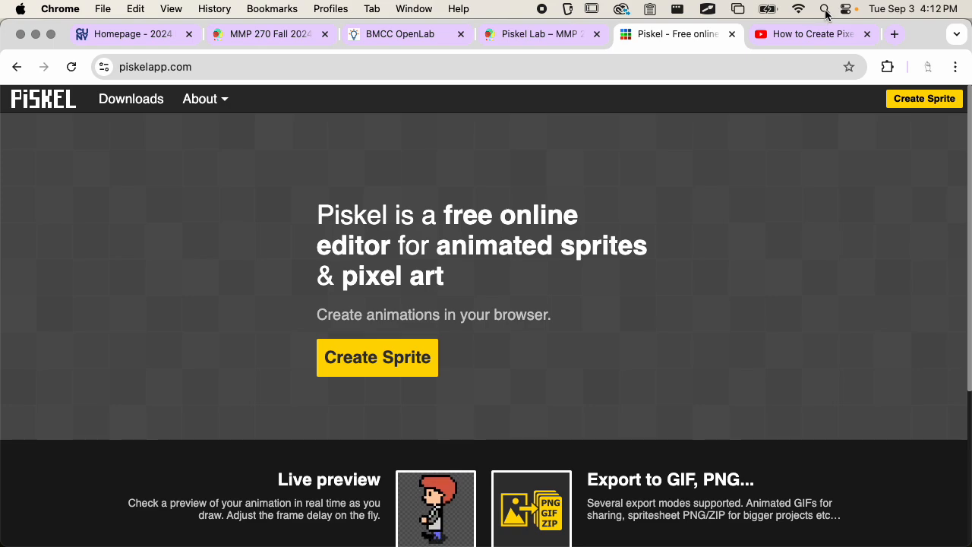
Search the computer for piskel, open the Piskel desktop application and reposition its window
click(825, 9)
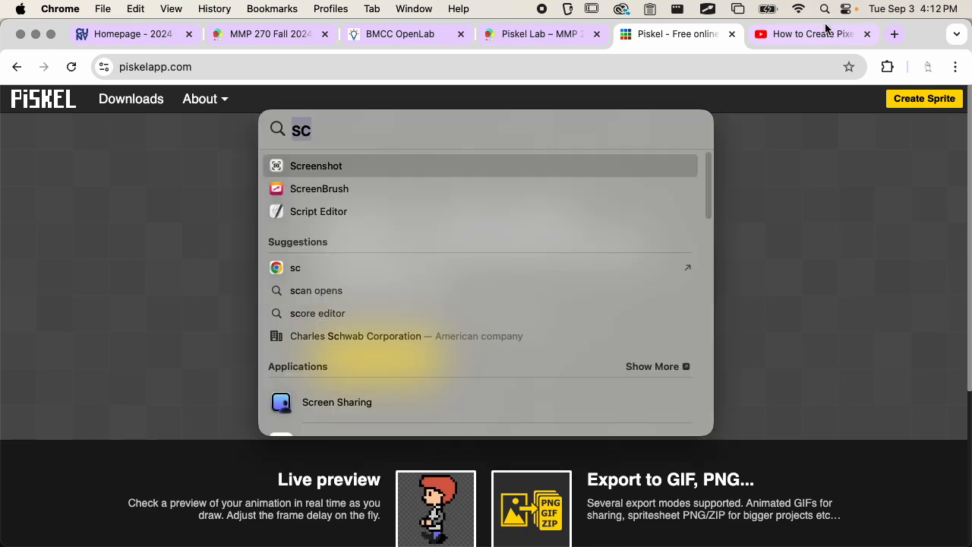
click(826, 9)
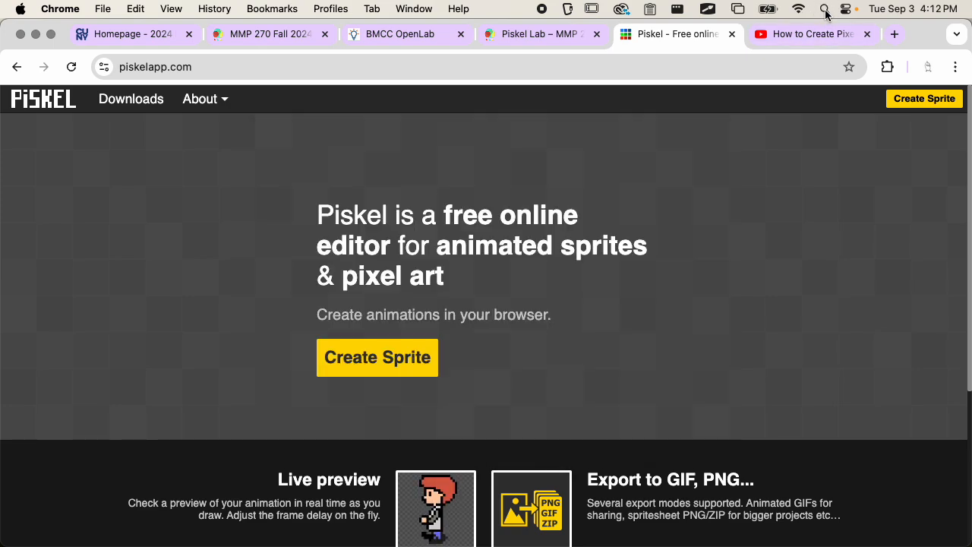
click(825, 9)
text(kip)
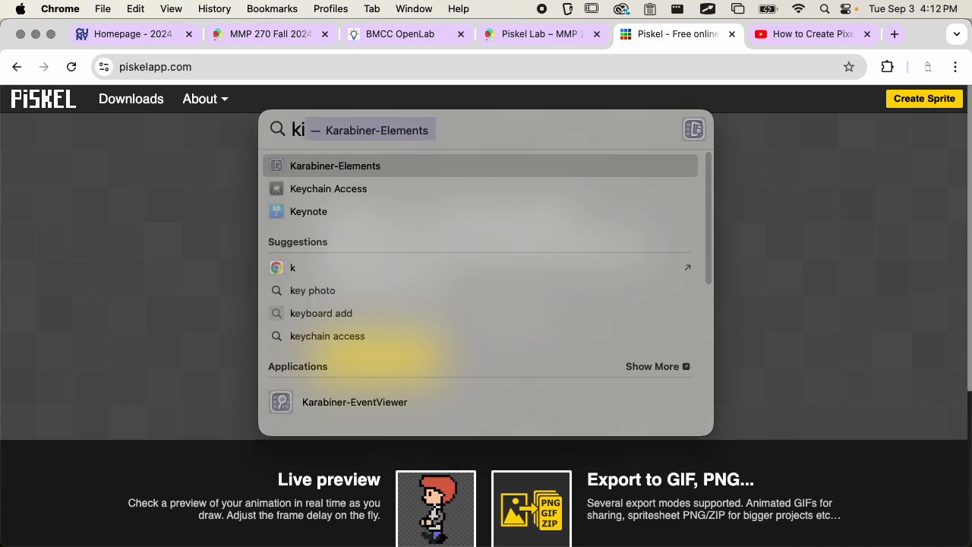
key(BackSpace)
key(BackSpace)
key(BackSpace)
text(piskel)
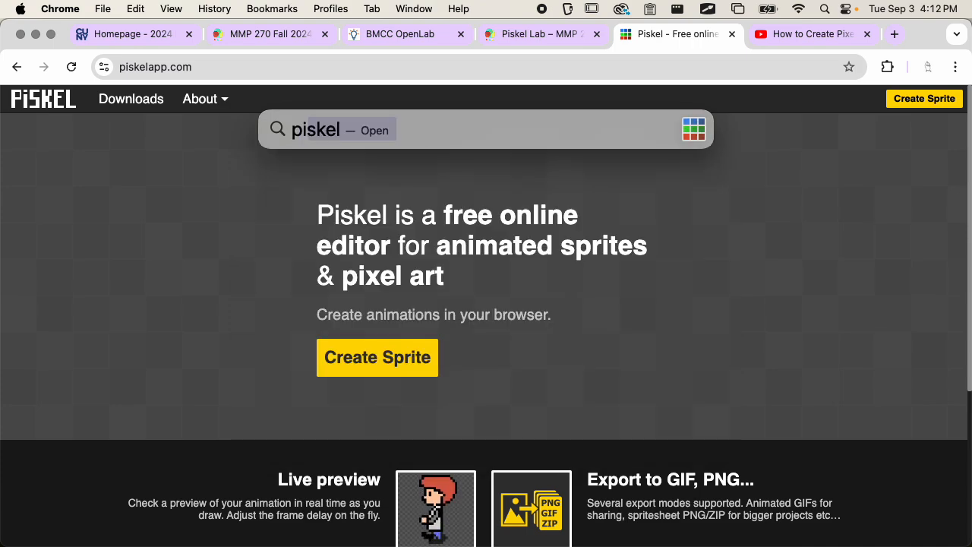
key(Return)
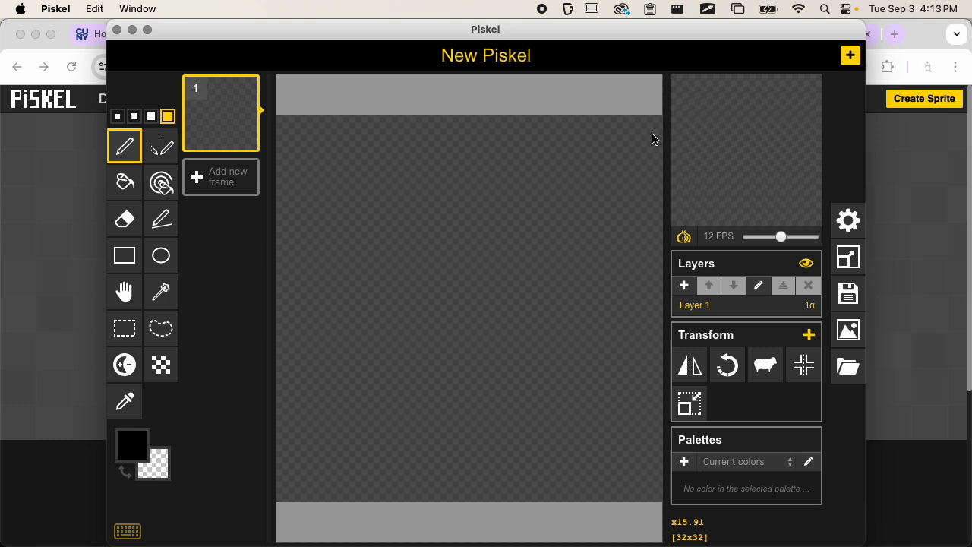
drag(562, 29, 530, 29)
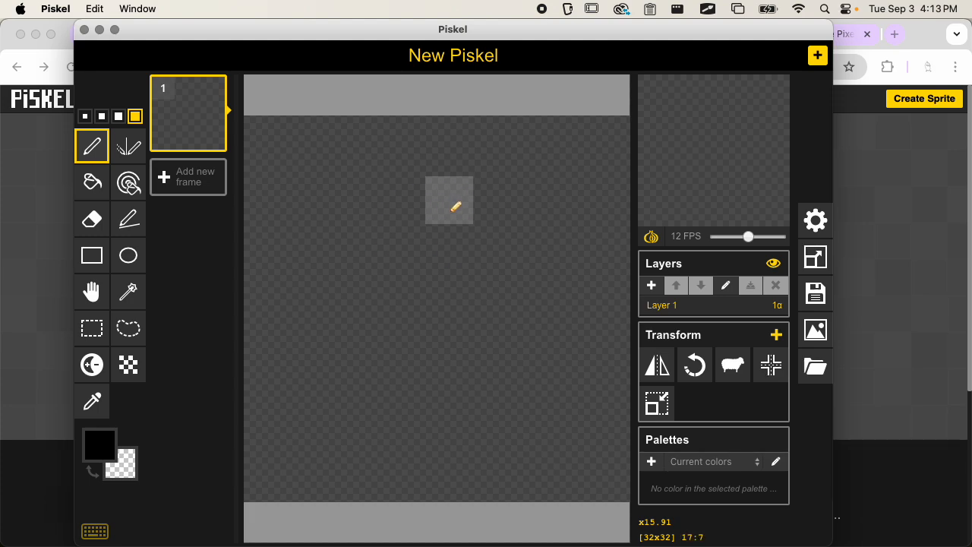
Title the sprite "avatar" and start saving it as a new file
click(810, 293)
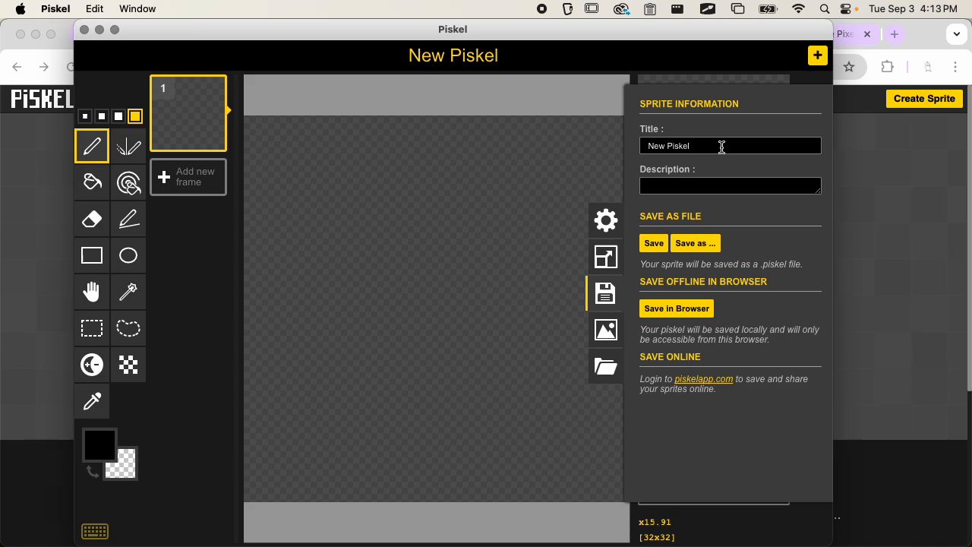
drag(721, 145, 634, 150)
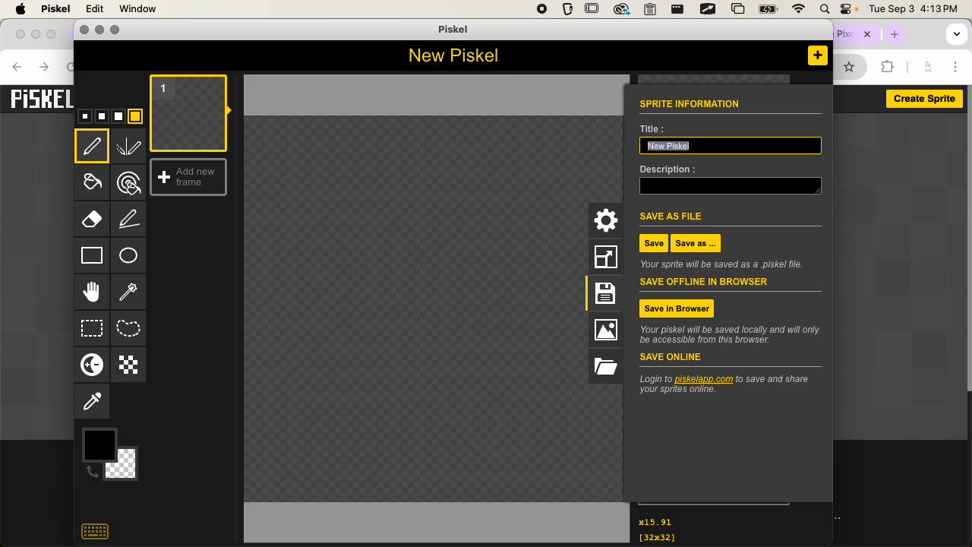
text(avatar)
click(714, 243)
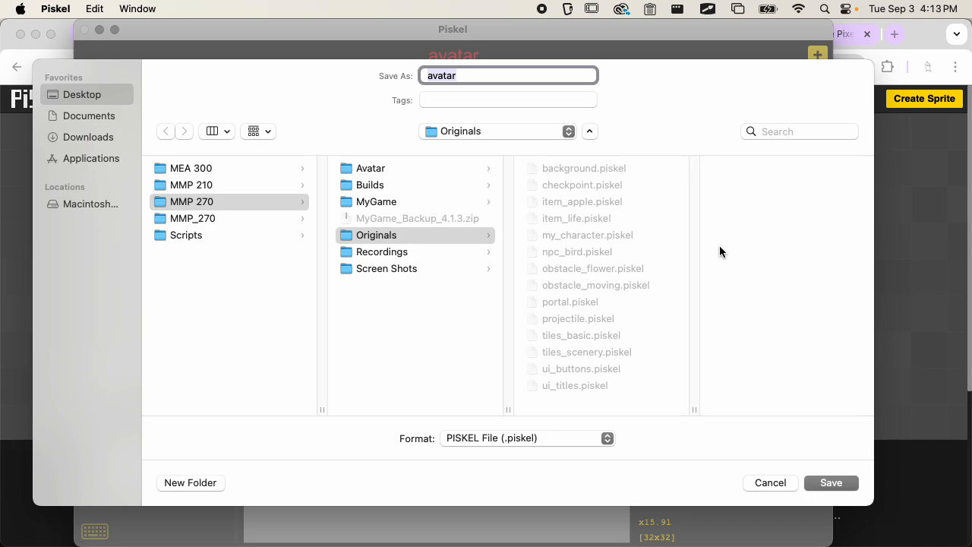
Create a folder named Art inside MMP_270 and save the sprite there as the PISKEL file avatar
click(220, 218)
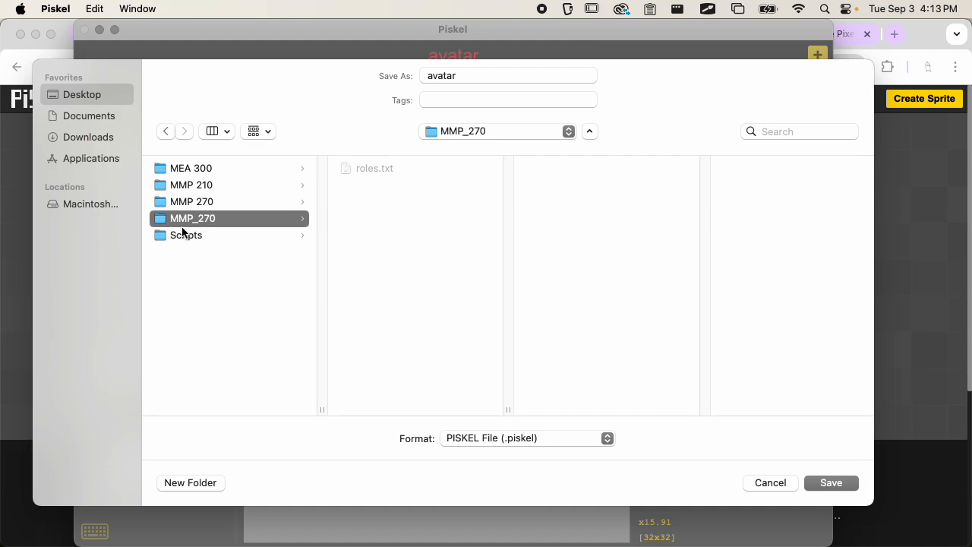
click(205, 255)
click(222, 219)
click(205, 481)
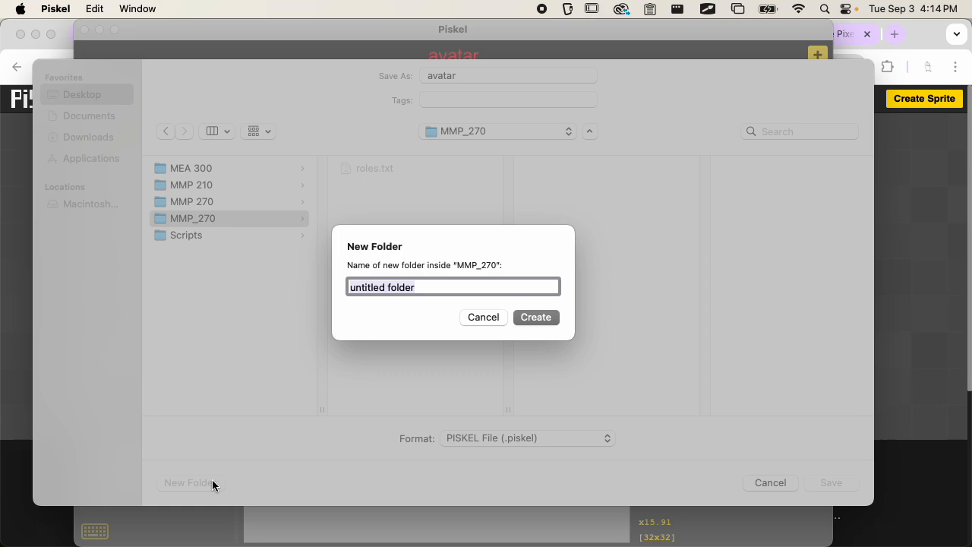
text(Art)
key(Return)
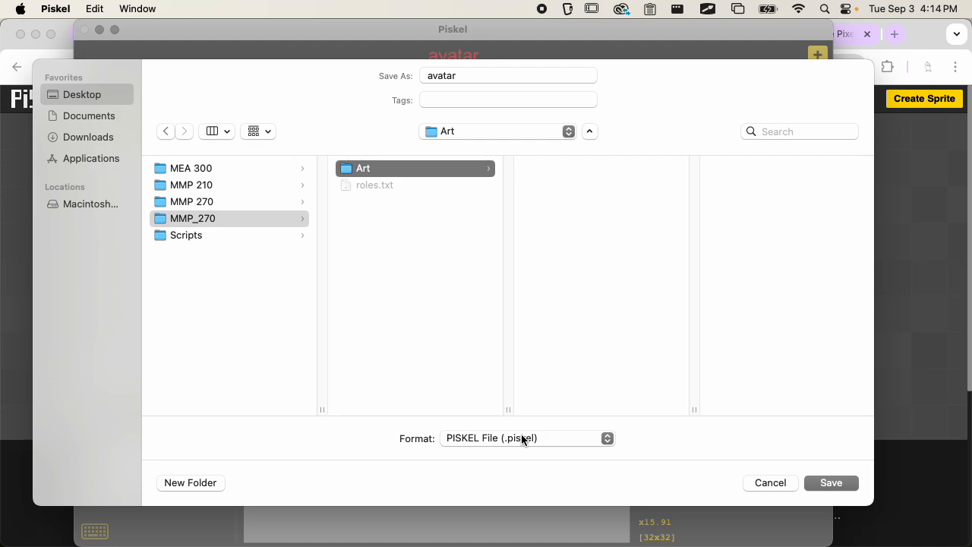
click(824, 481)
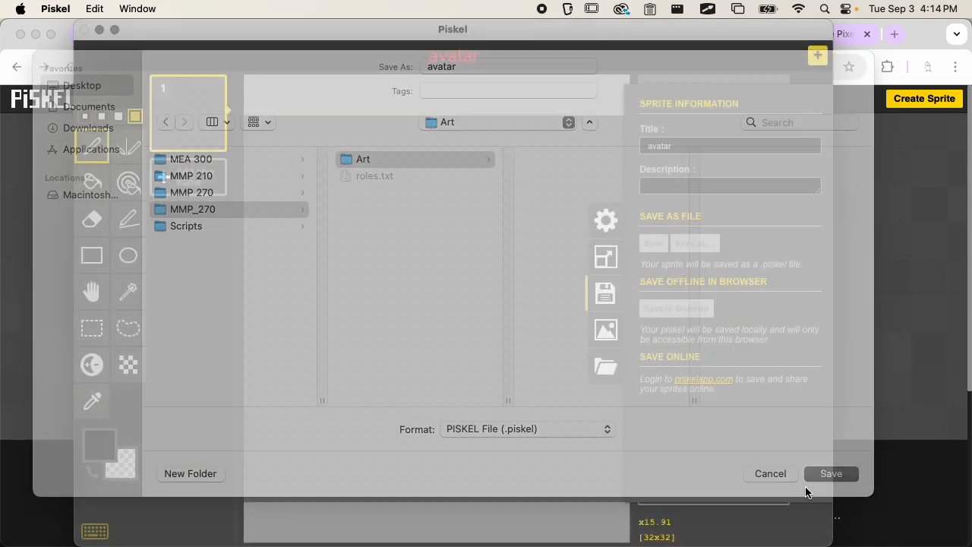
Switch to Finder, inspect avatar.piskel in the desktop's MMP_270 > Art folder, and return to Piskel
mouse_move(971, 135)
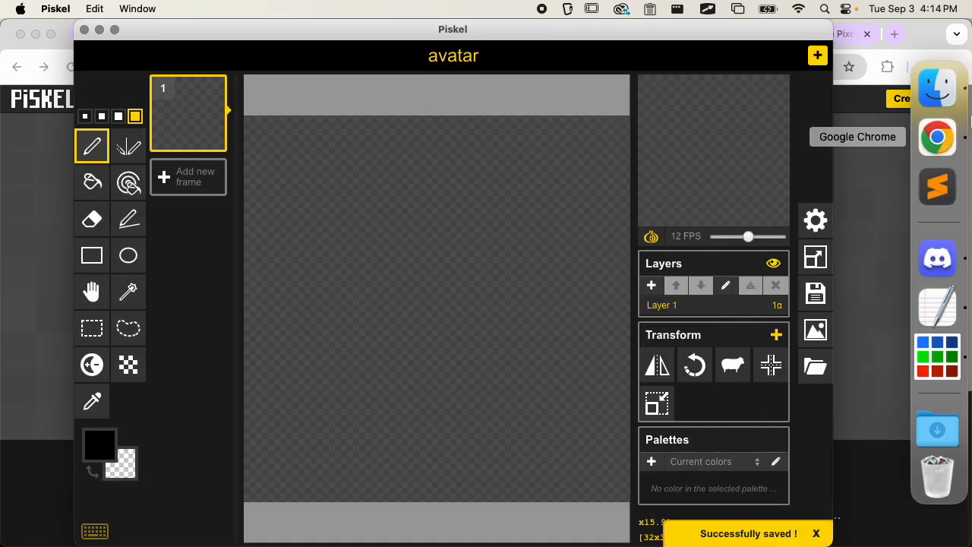
click(937, 89)
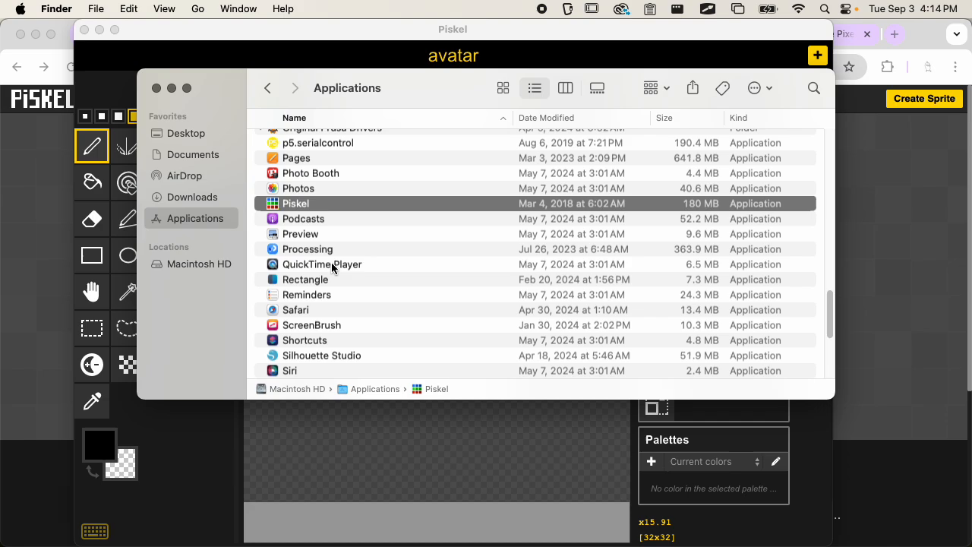
click(183, 127)
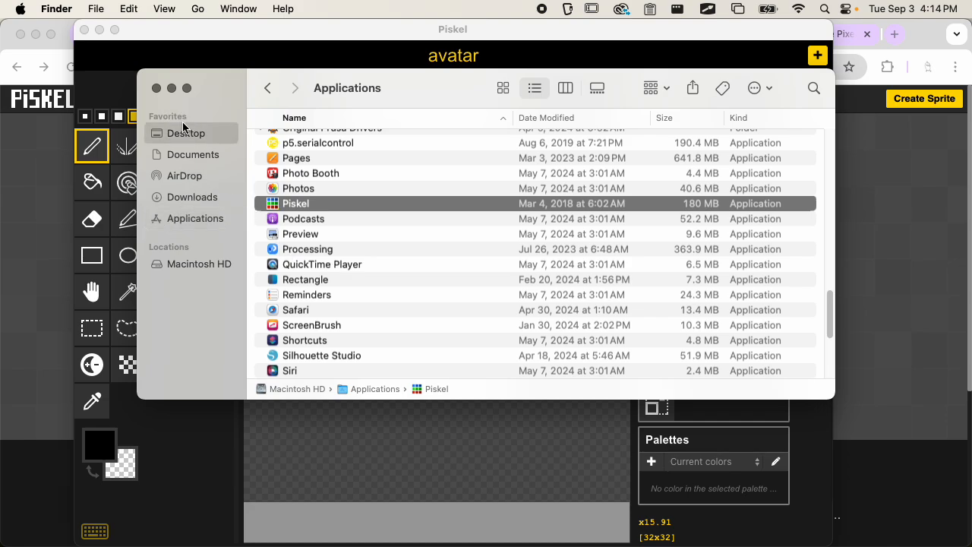
click(323, 169)
click(493, 121)
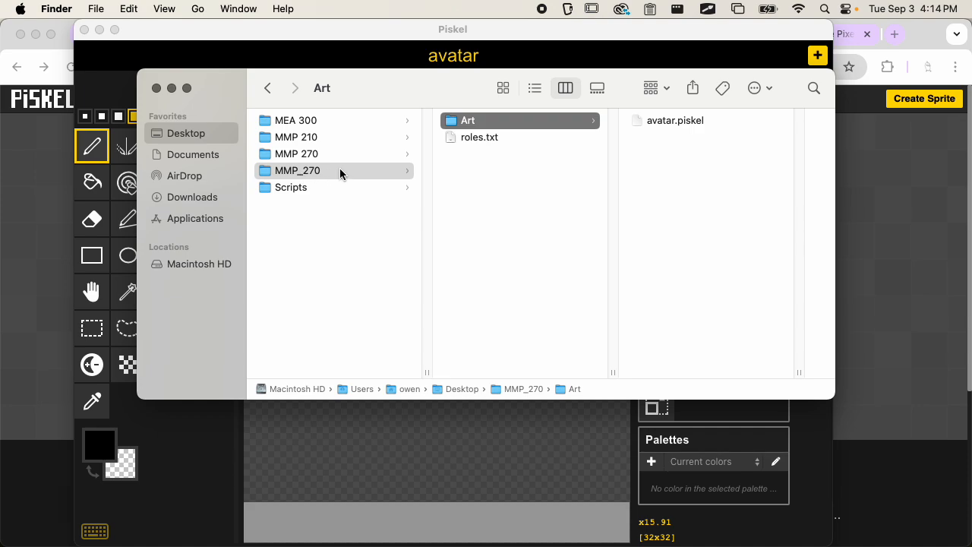
click(722, 121)
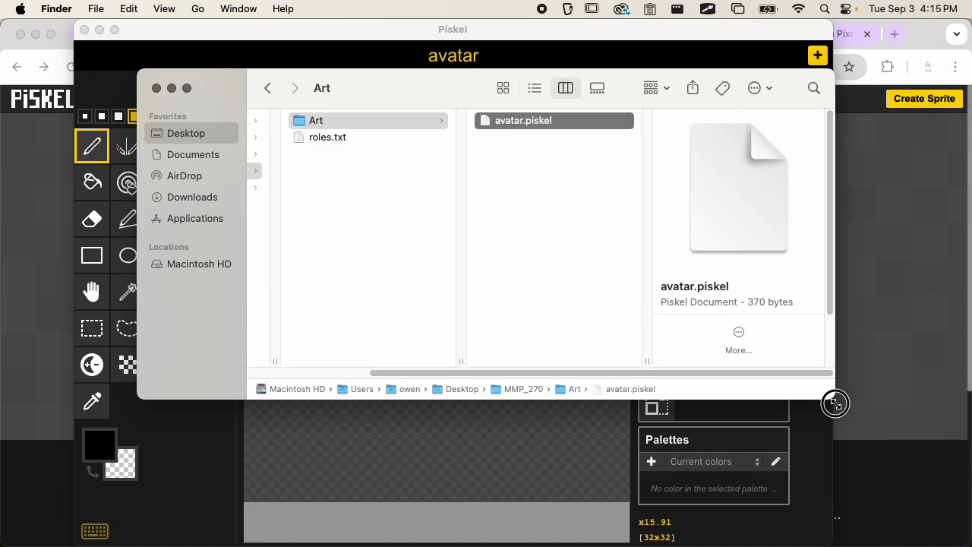
drag(835, 400, 949, 524)
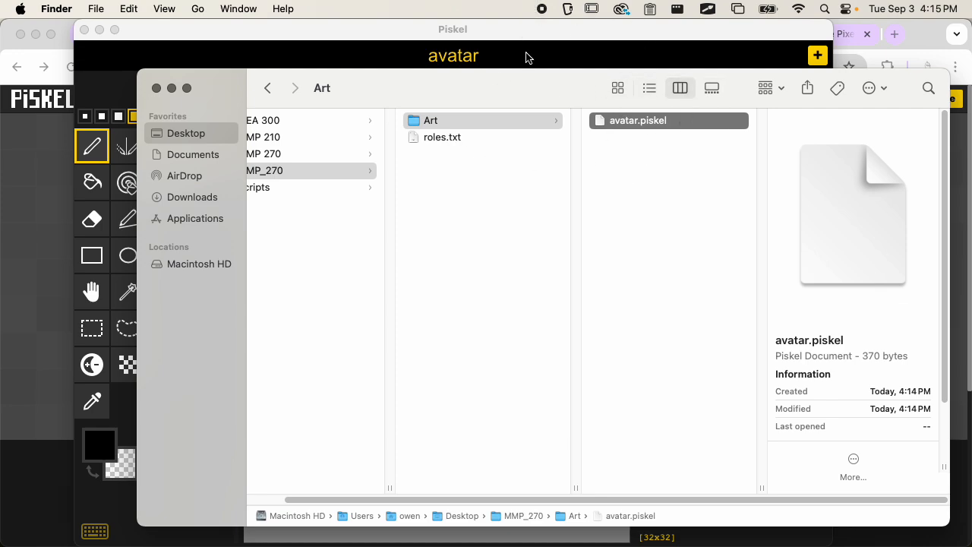
click(482, 29)
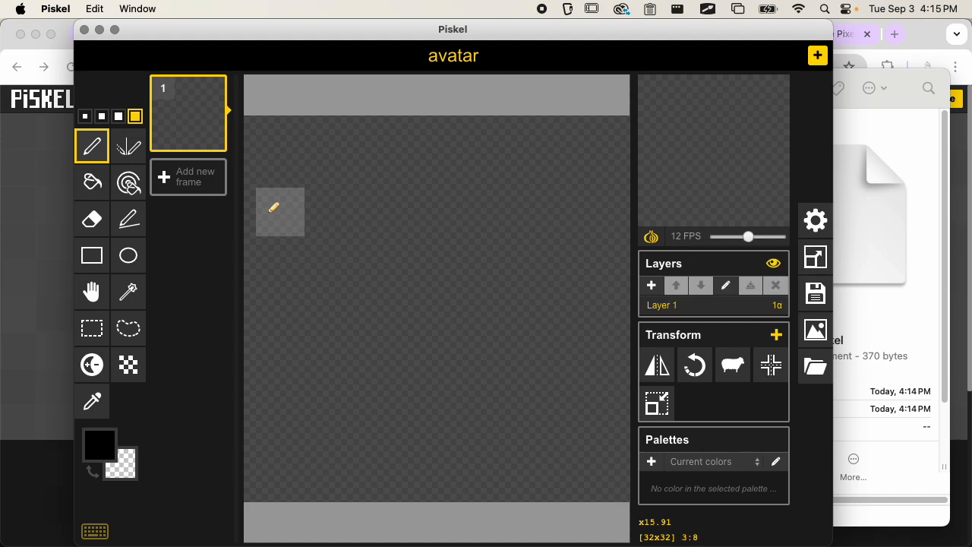
Review the Misc, Grid and Tile mode preferences
click(818, 225)
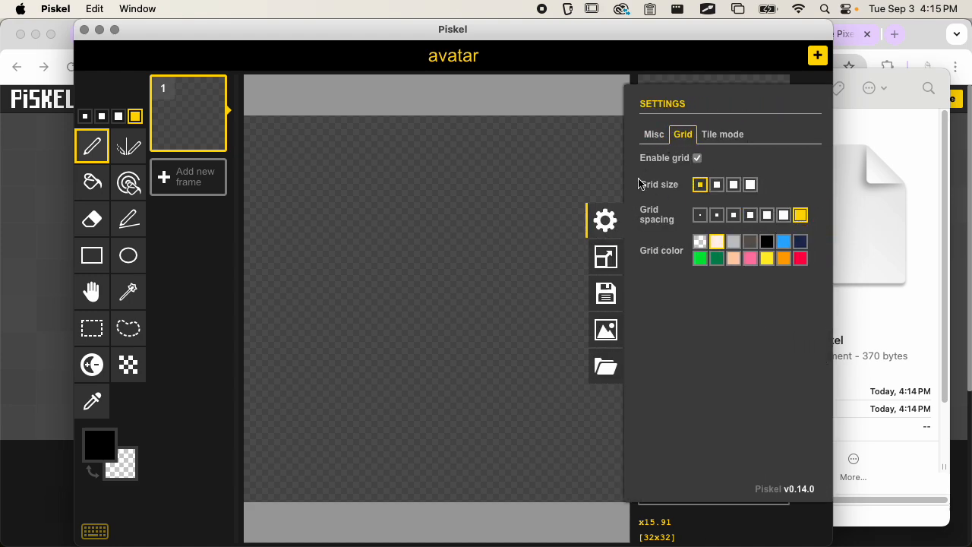
click(655, 137)
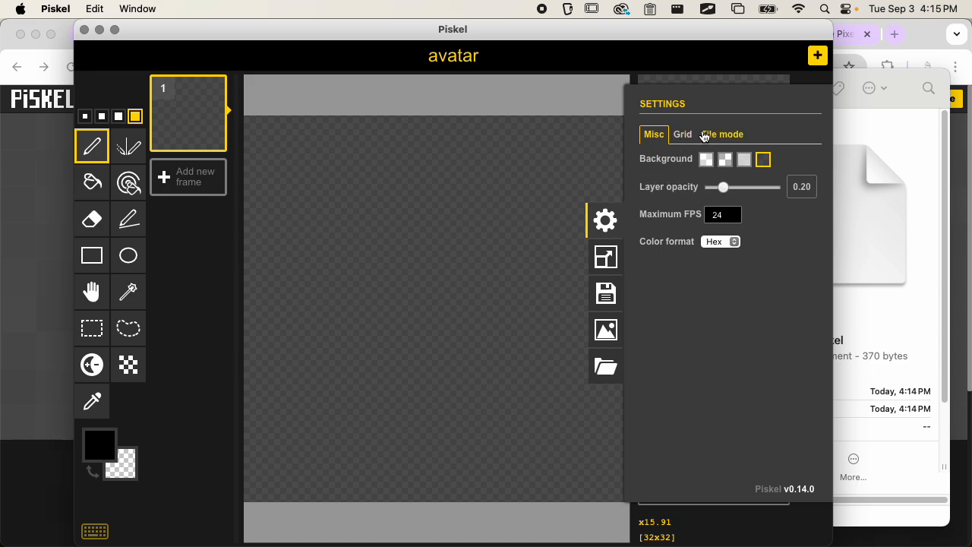
click(683, 135)
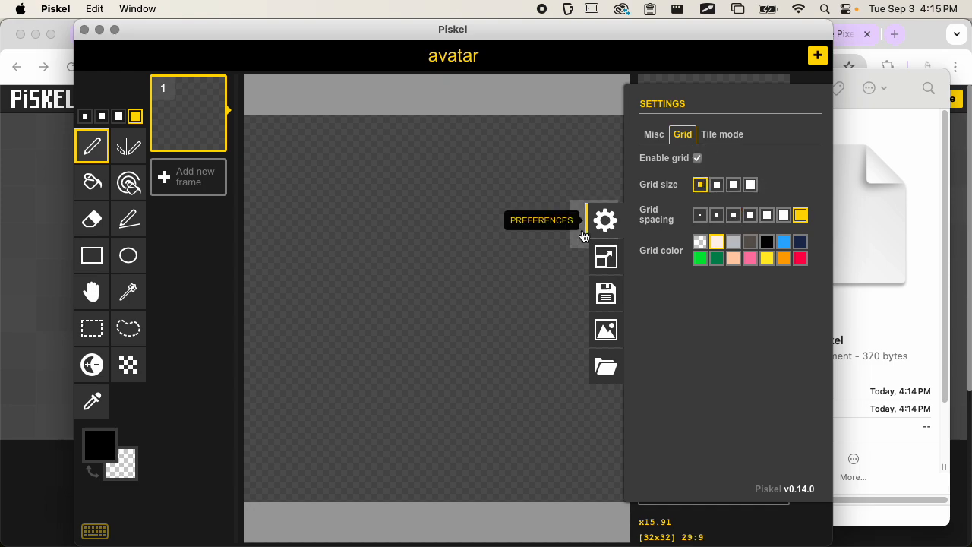
click(721, 133)
click(688, 137)
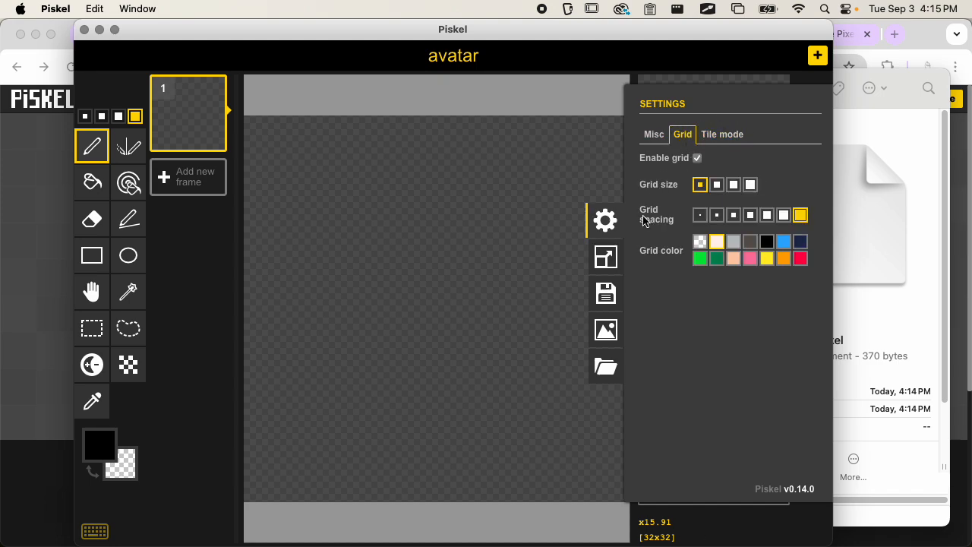
Resize the canvas to 64 by 64 px, leaving Resize canvas content disabled
click(621, 252)
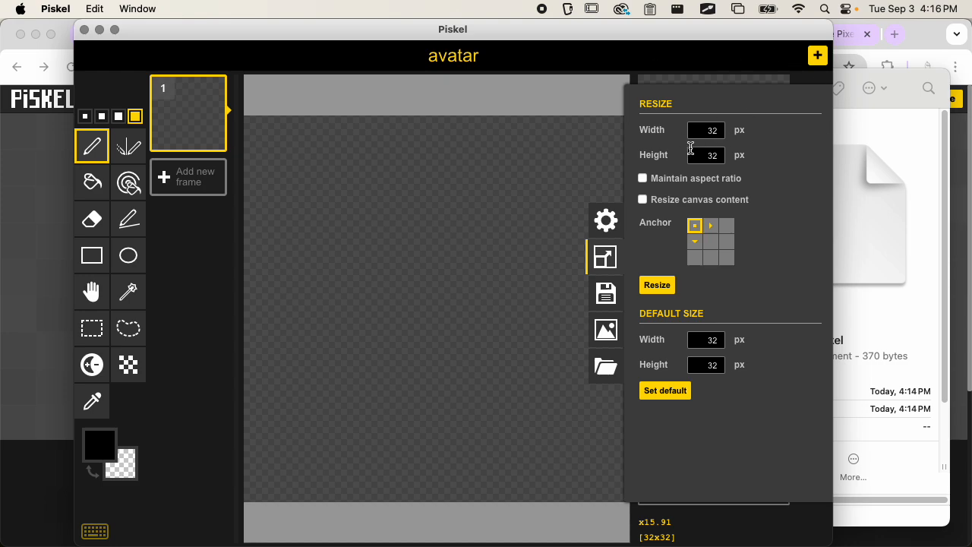
click(664, 182)
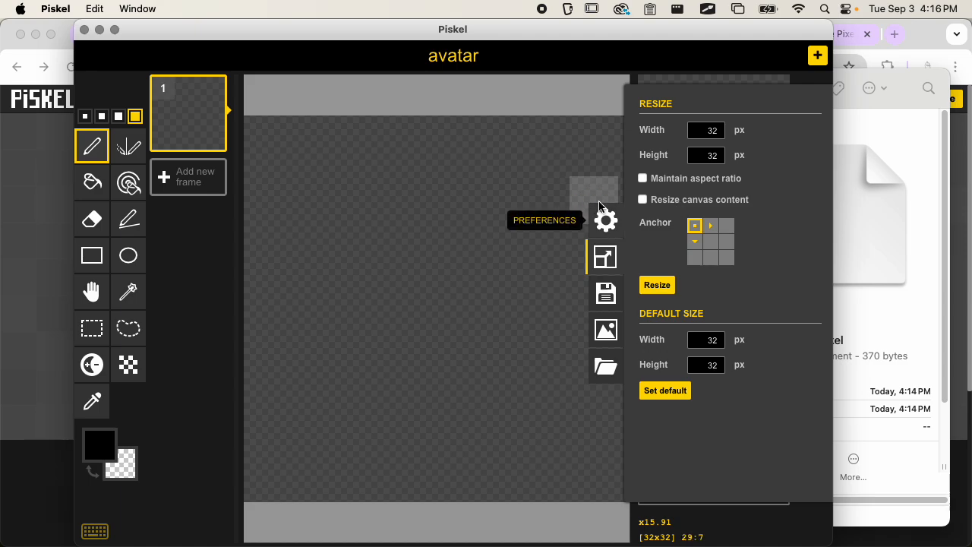
click(643, 200)
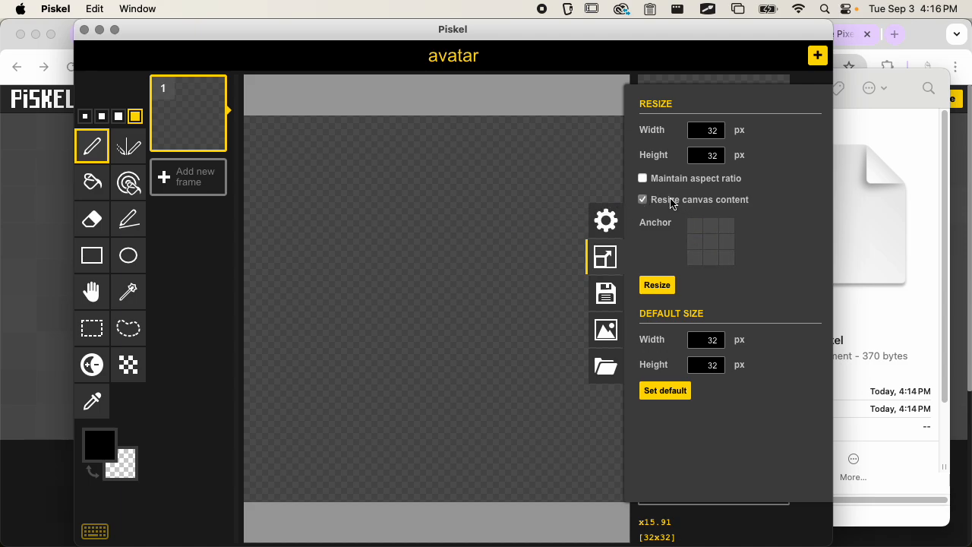
click(654, 200)
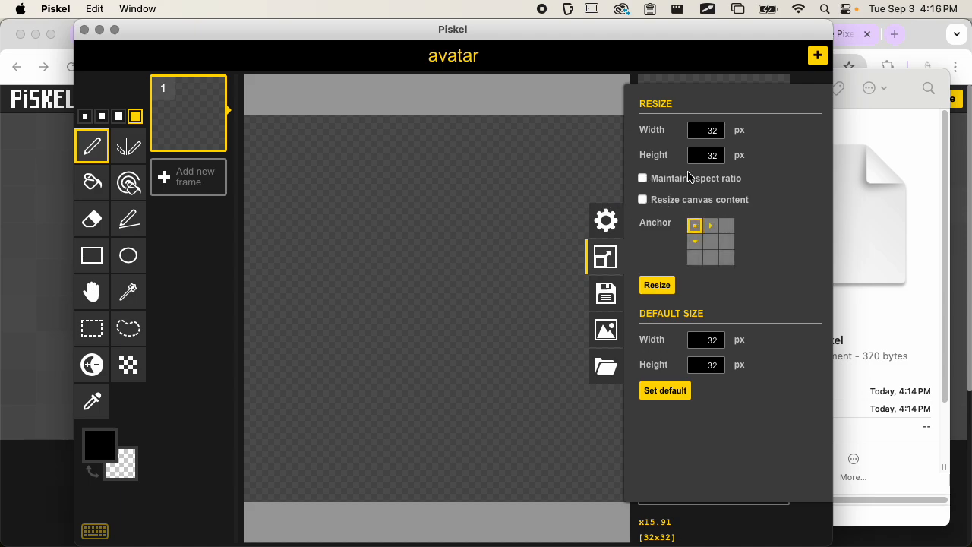
double_click(709, 130)
click(656, 285)
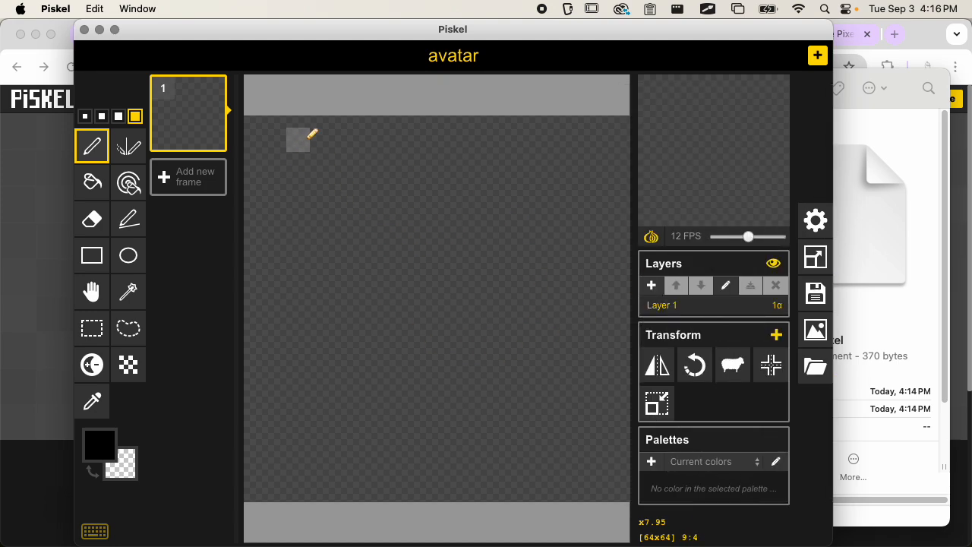
Draw two black test squares with the Pen tool in the canvas's upper-left area and erase them
click(334, 158)
click(377, 187)
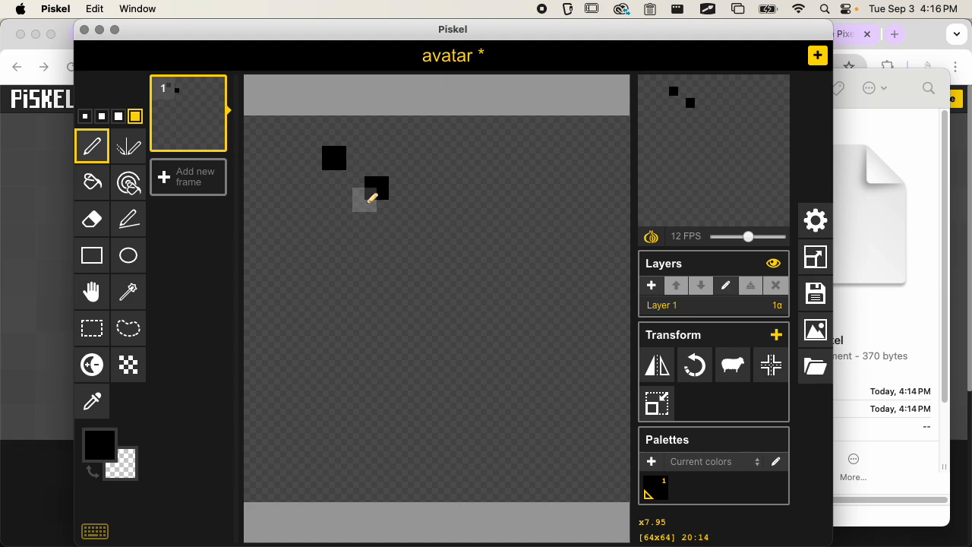
right_click(377, 187)
right_click(340, 159)
right_click(325, 161)
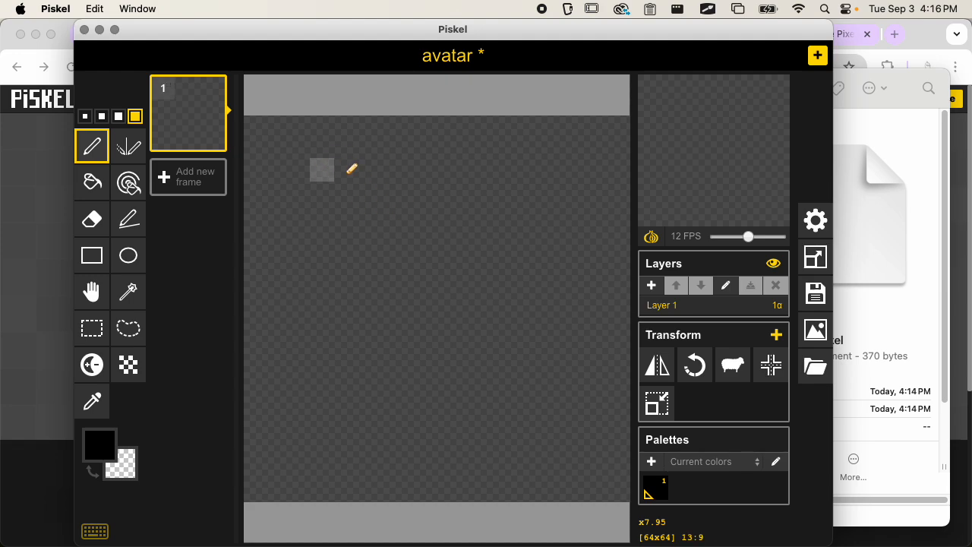
click(826, 264)
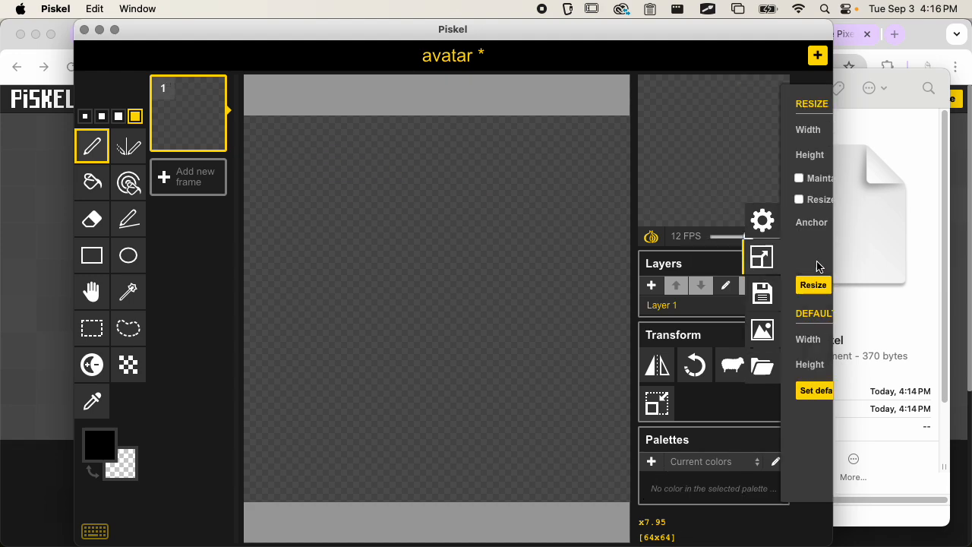
click(608, 260)
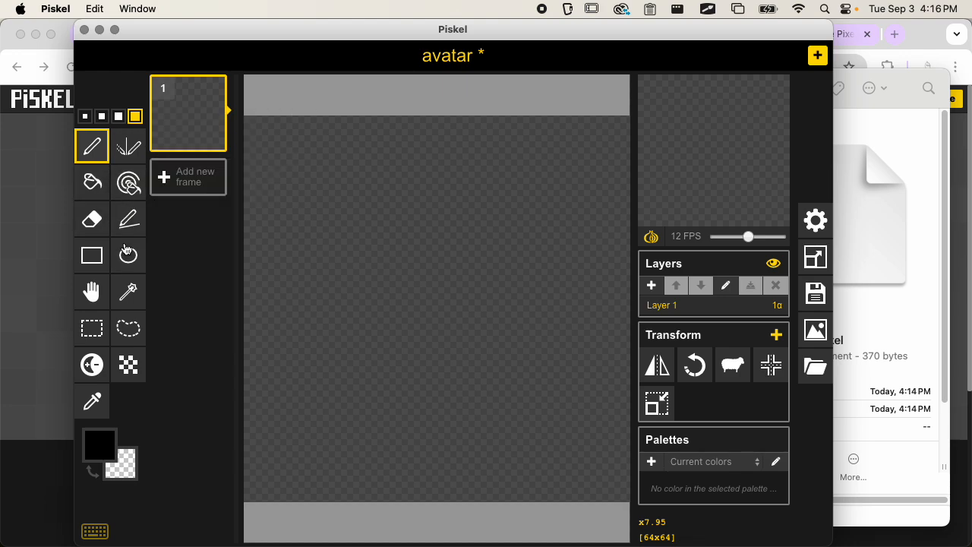
Draw a large black circle outline across the middle of the canvas with the Circle tool
click(136, 259)
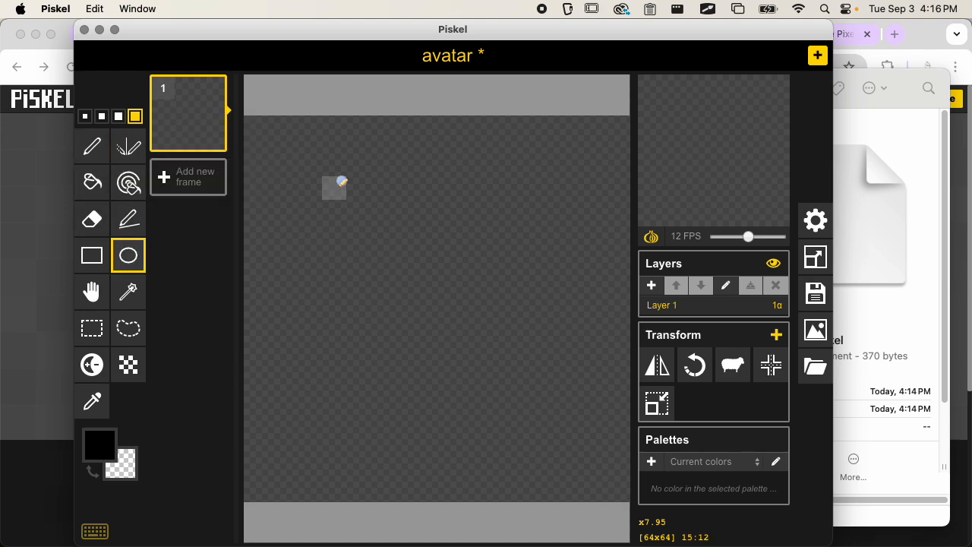
drag(338, 185, 583, 439)
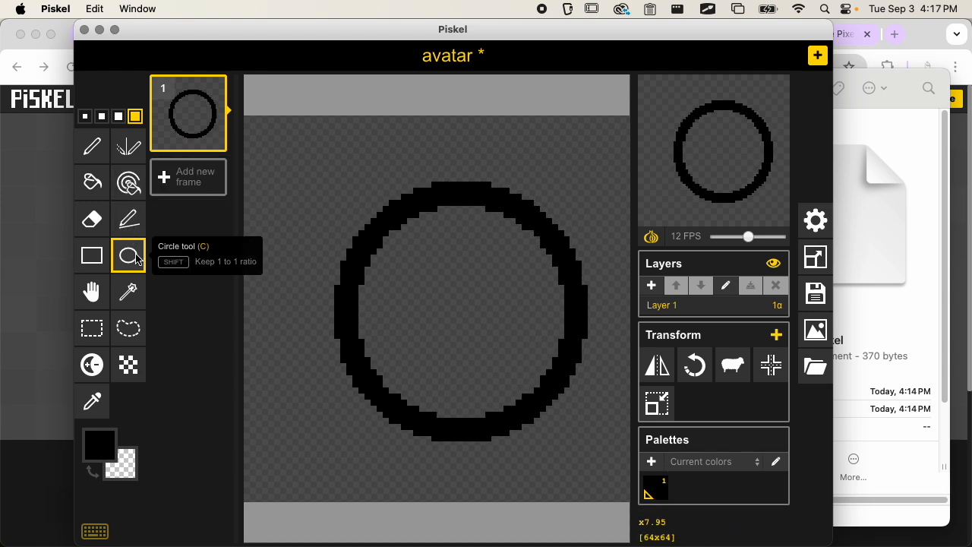
Shift the circle on the canvas with the Move tool and align the image to the center
key(h)
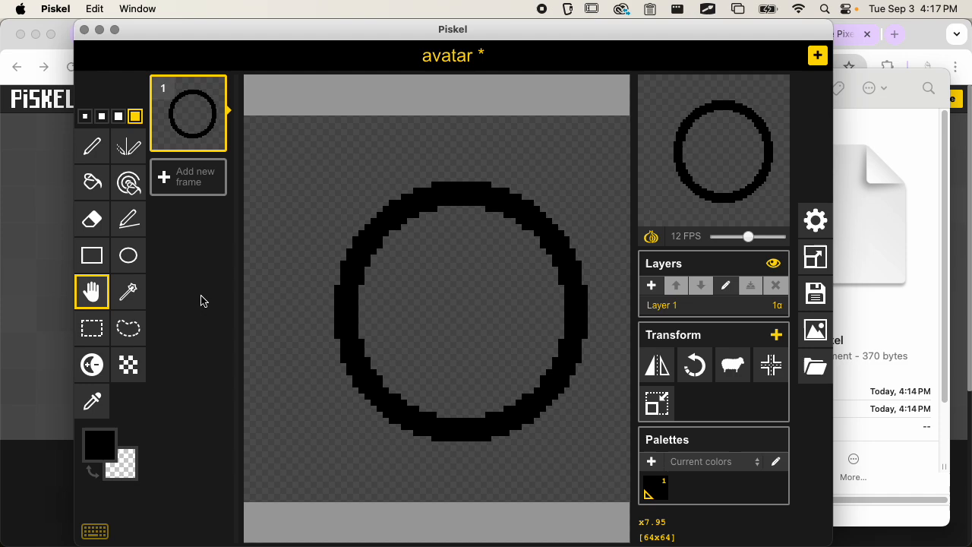
drag(481, 280, 466, 268)
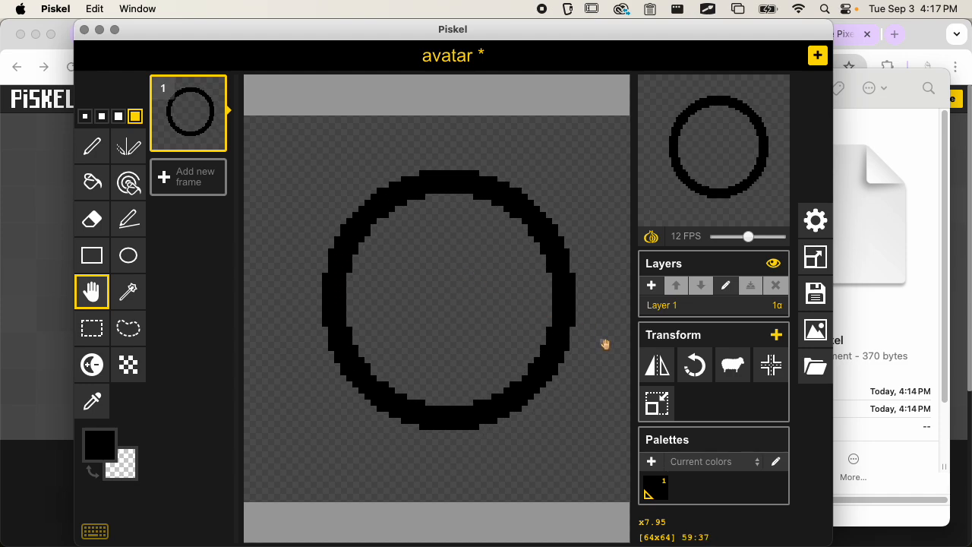
click(769, 367)
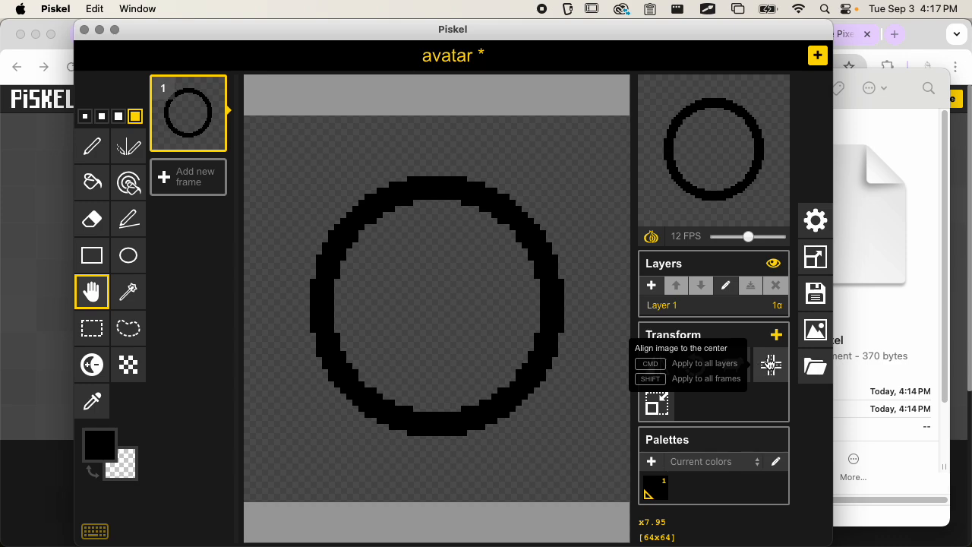
Add a second, empty frame, turn the onion skin off and back on, and activate the Pen tool
click(207, 183)
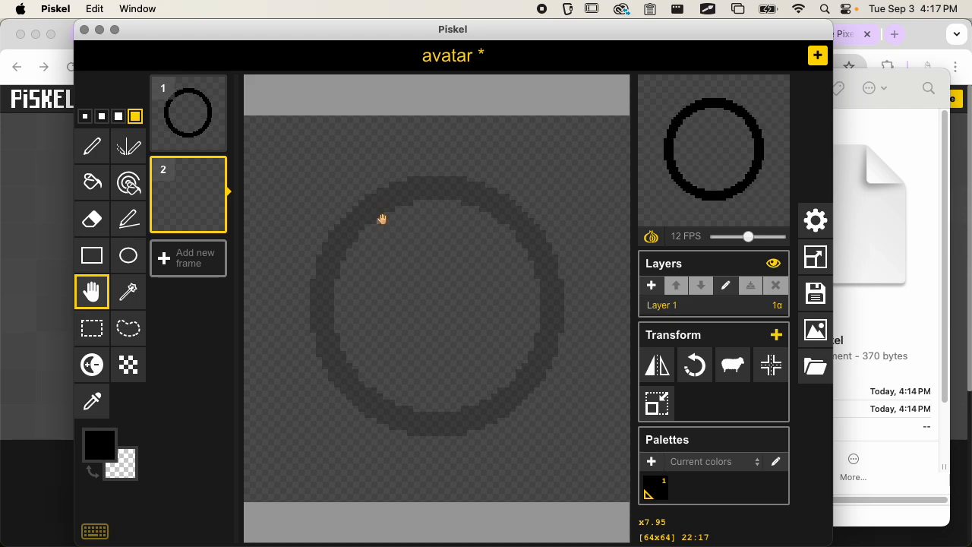
click(651, 236)
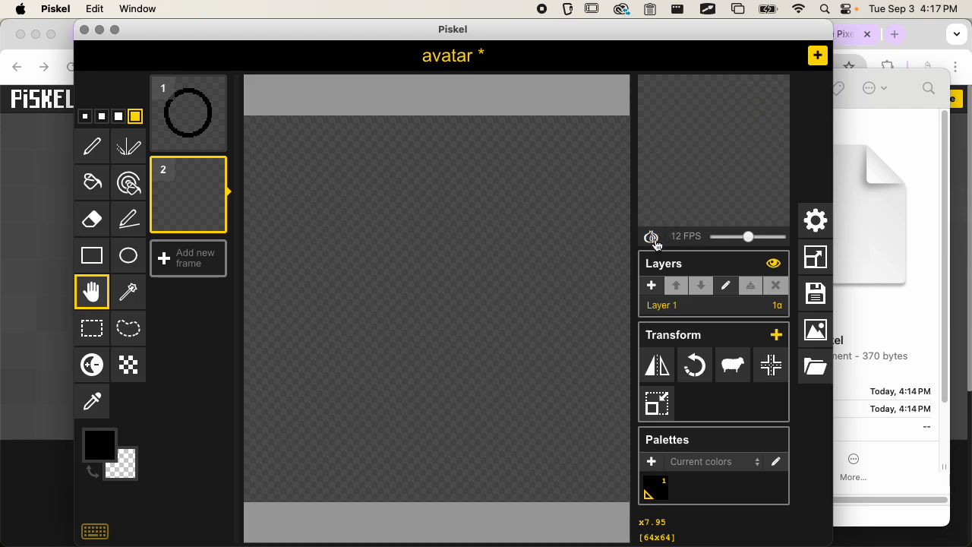
click(651, 236)
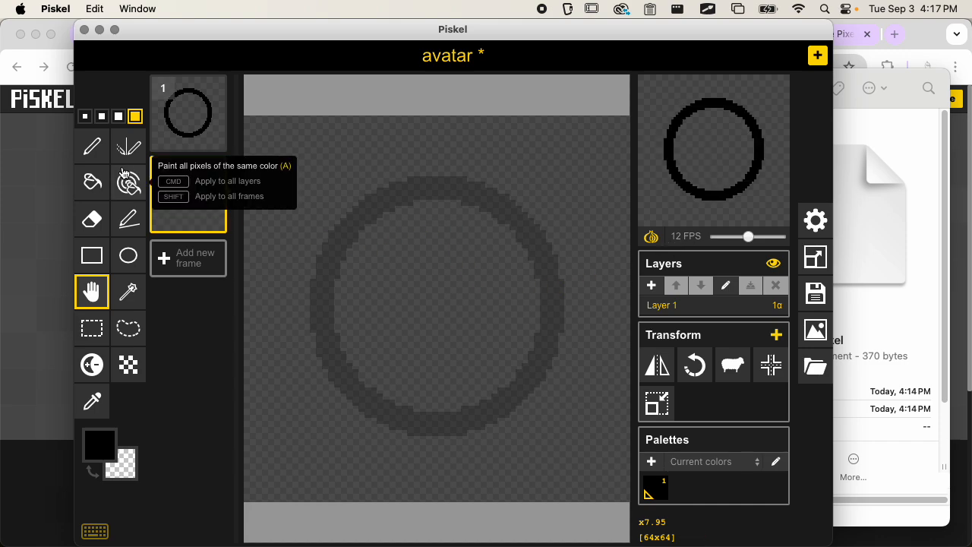
click(93, 147)
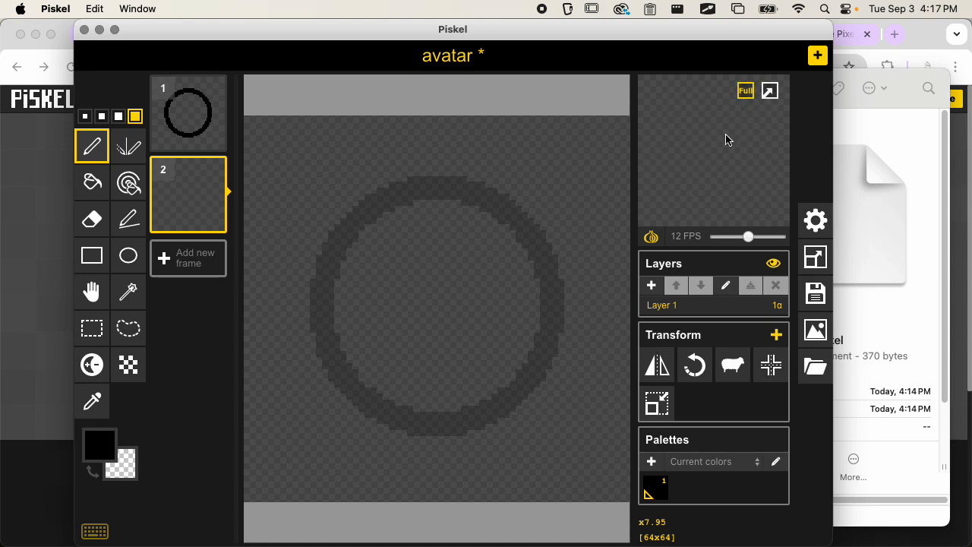
Show the animation preview at original size (1x), and open the preview in a popup window and close it
mouse_move(745, 92)
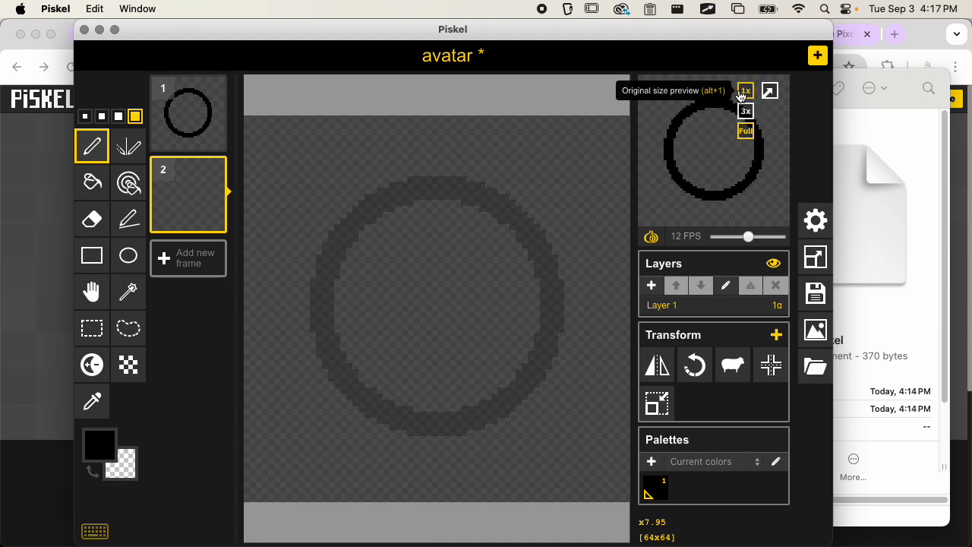
click(745, 92)
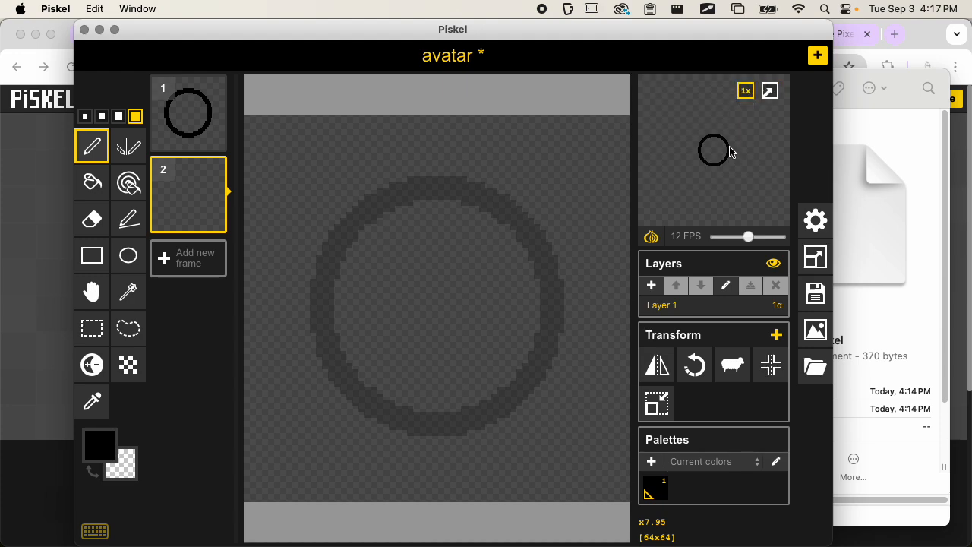
mouse_move(745, 95)
click(747, 130)
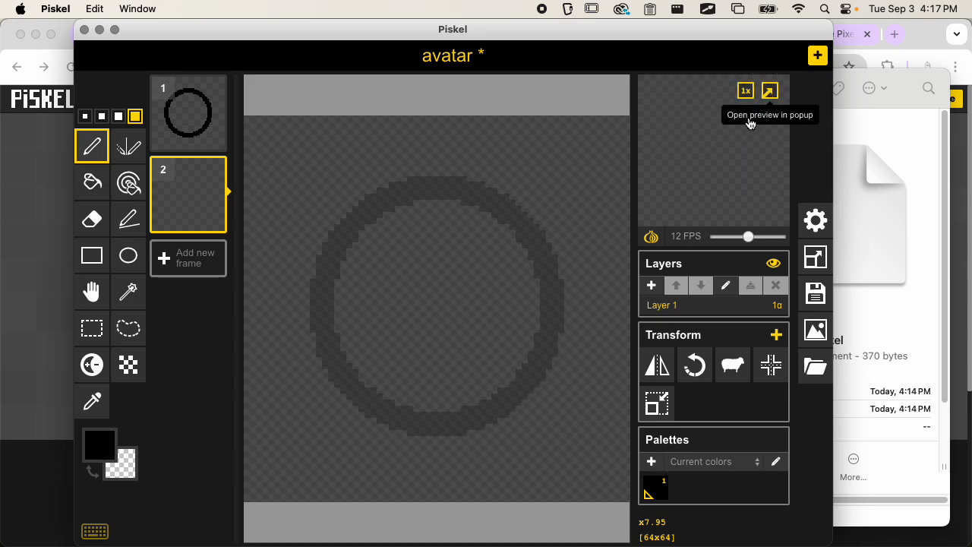
click(770, 90)
drag(465, 29, 569, 41)
click(220, 42)
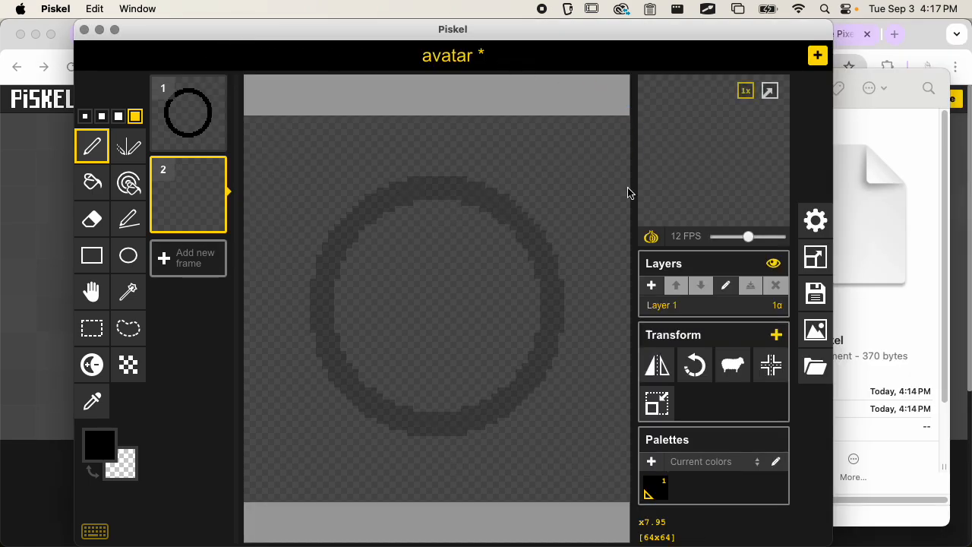
Set the animation speed to 0 FPS, view frame 1, and return to frame 2
drag(749, 236, 715, 237)
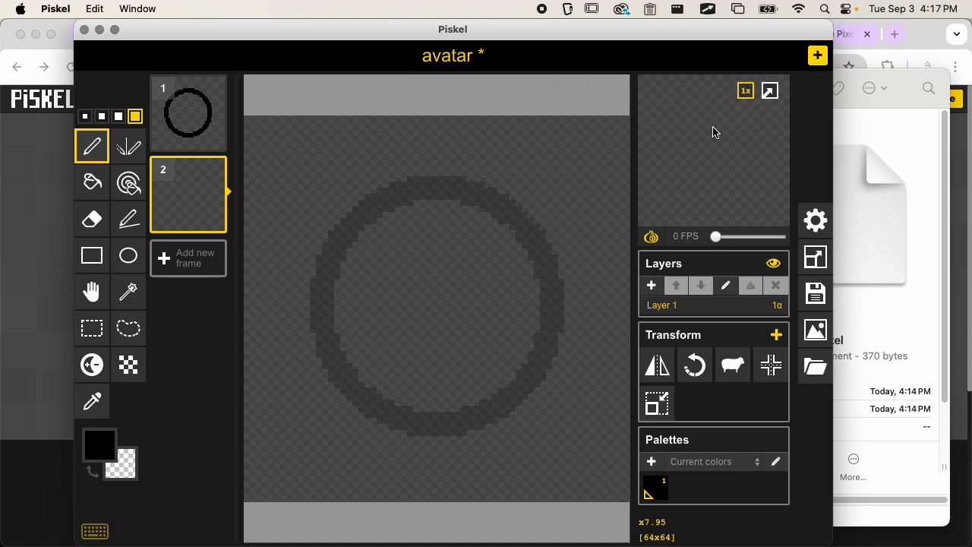
mouse_move(220, 97)
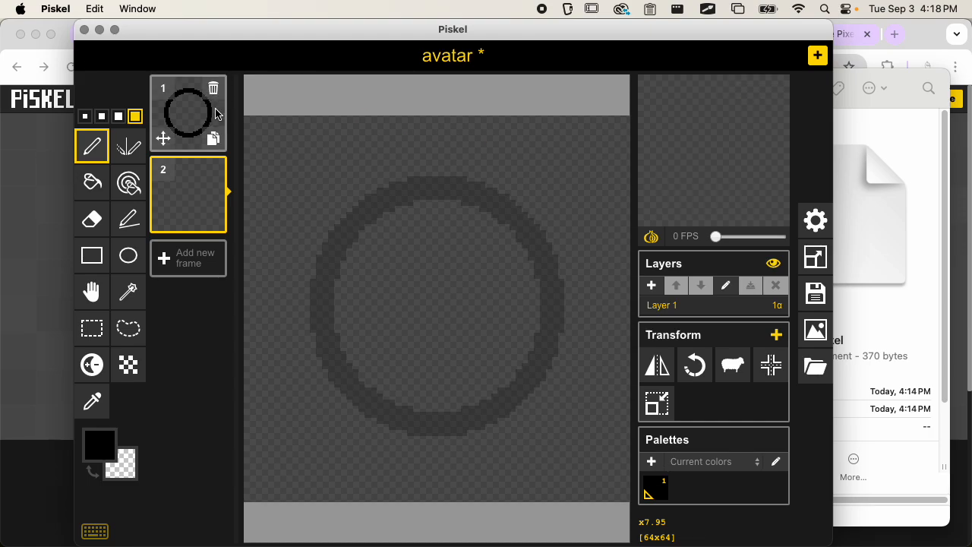
click(195, 114)
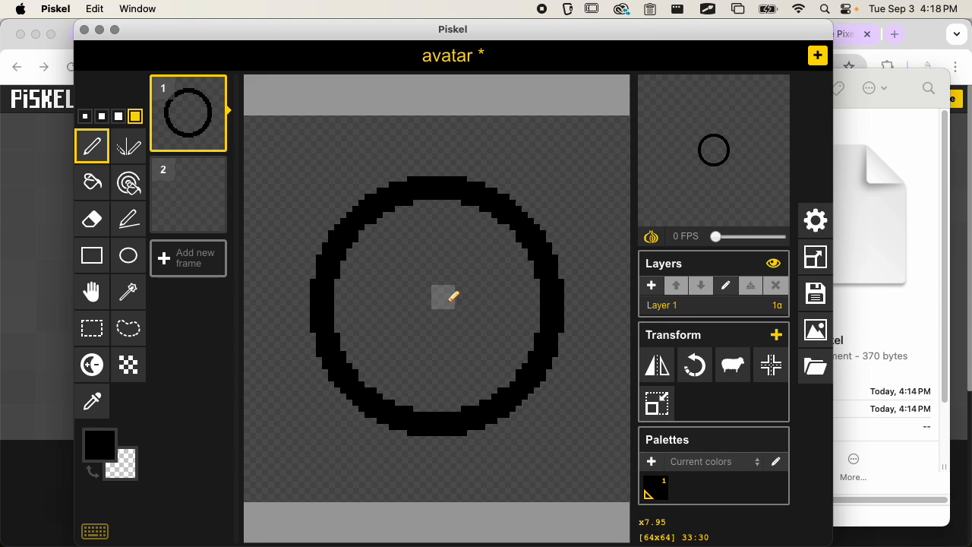
click(189, 192)
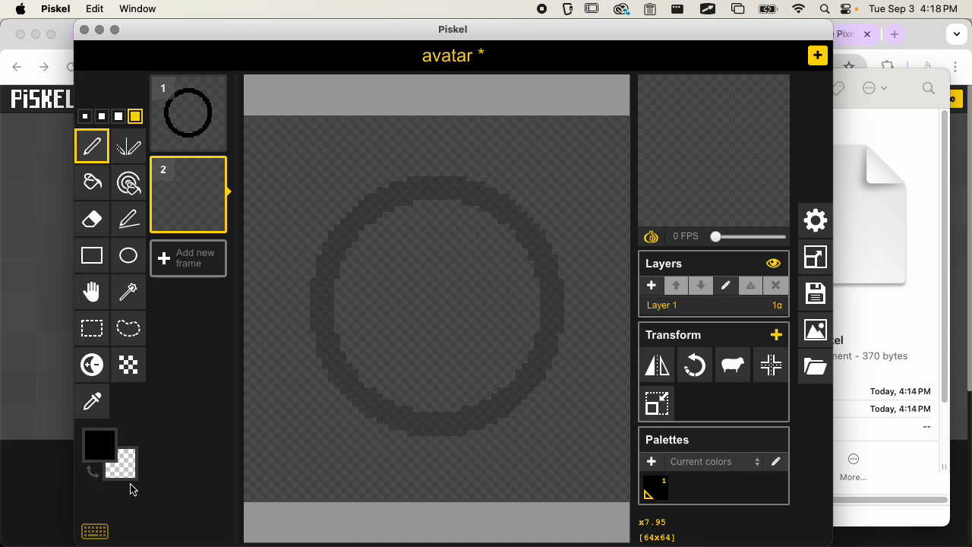
Scribble black test shapes inside the onion-skinned circle on frame 2 and remove them
drag(390, 278, 405, 318)
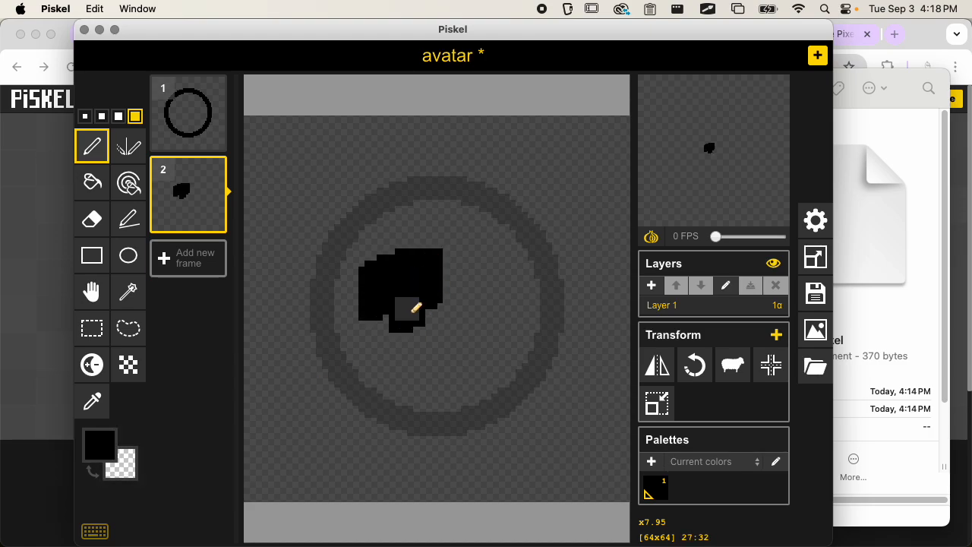
mouse_move(426, 272)
mouse_down()
mouse_move(434, 314)
mouse_move(443, 260)
mouse_move(420, 250)
mouse_move(382, 299)
mouse_move(375, 260)
mouse_move(374, 308)
mouse_up()
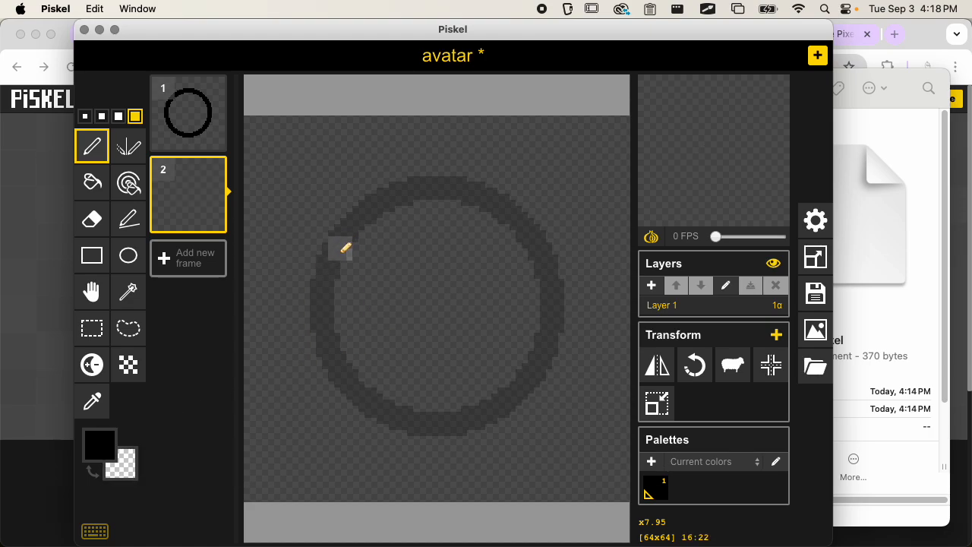
mouse_move(339, 226)
mouse_down()
mouse_move(452, 212)
mouse_move(387, 210)
mouse_move(351, 222)
mouse_move(534, 218)
mouse_up()
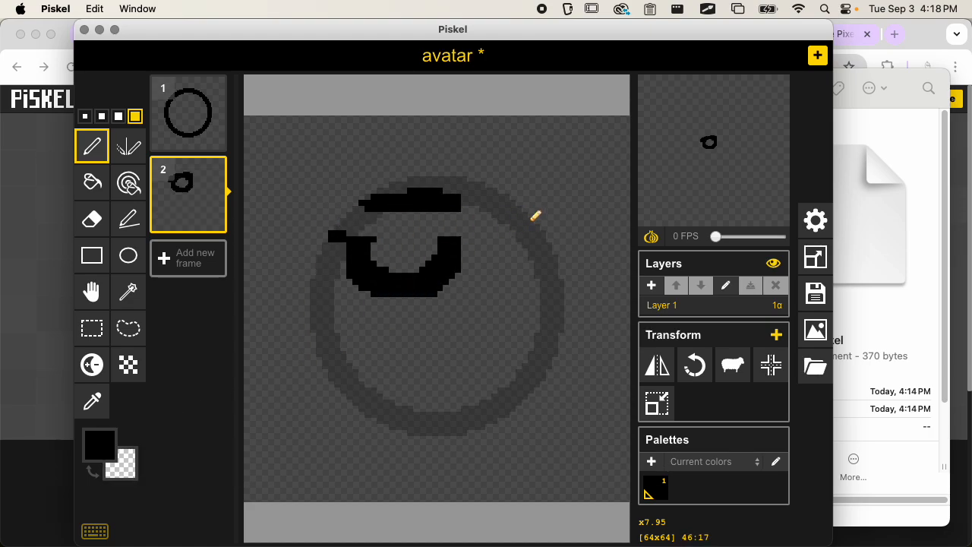
mouse_move(444, 333)
mouse_down()
mouse_move(459, 261)
mouse_move(461, 195)
mouse_move(424, 183)
mouse_move(397, 214)
mouse_move(384, 208)
mouse_move(339, 260)
mouse_move(339, 227)
mouse_move(361, 260)
mouse_move(426, 294)
mouse_up()
Set the secondary color to blue #0078ff and paint a black and a blue test stroke along the circle's upper-left arc
click(135, 466)
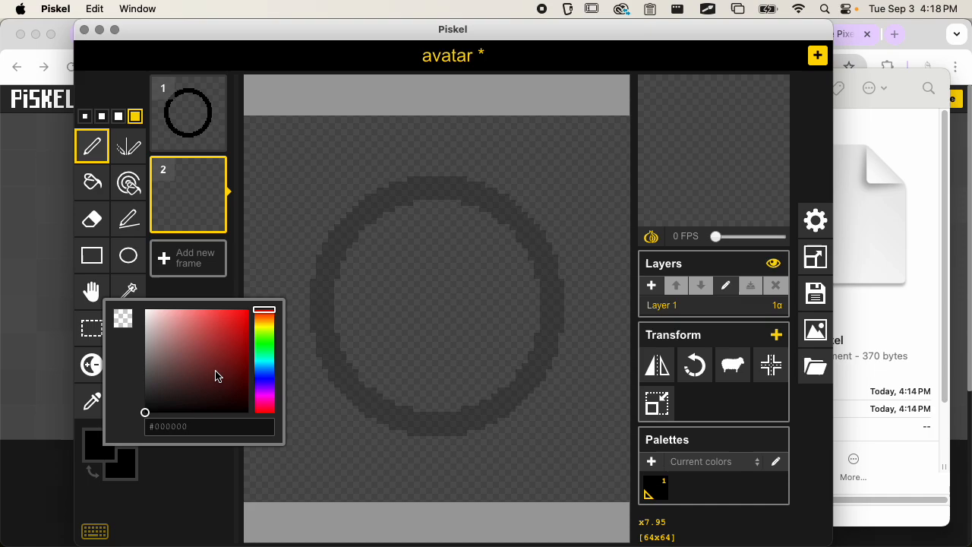
drag(264, 364, 264, 370)
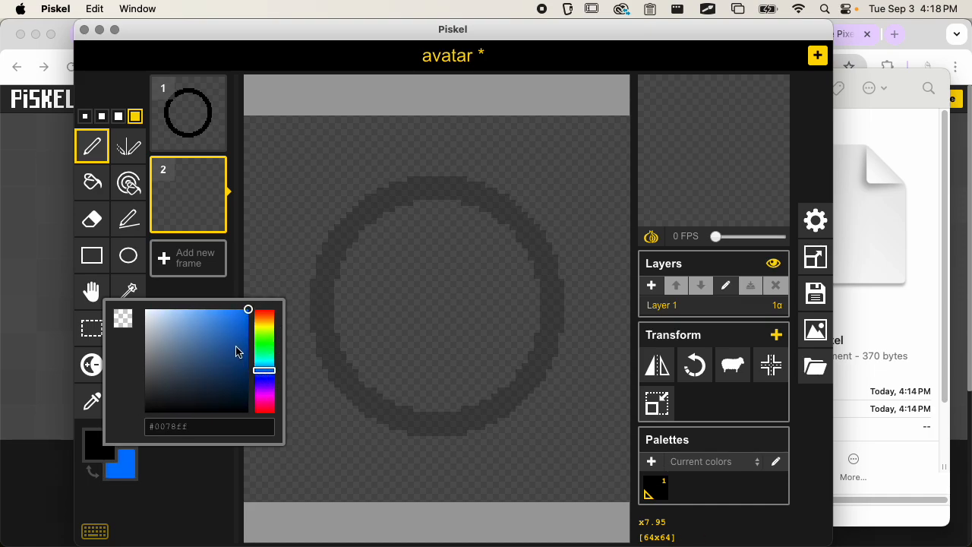
click(199, 463)
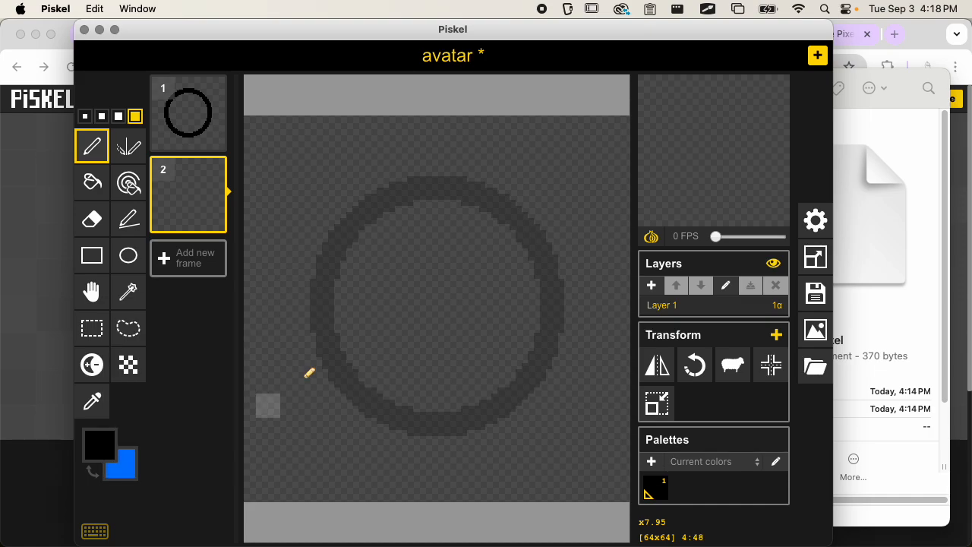
mouse_move(332, 275)
mouse_down()
mouse_move(352, 196)
mouse_move(413, 202)
mouse_up()
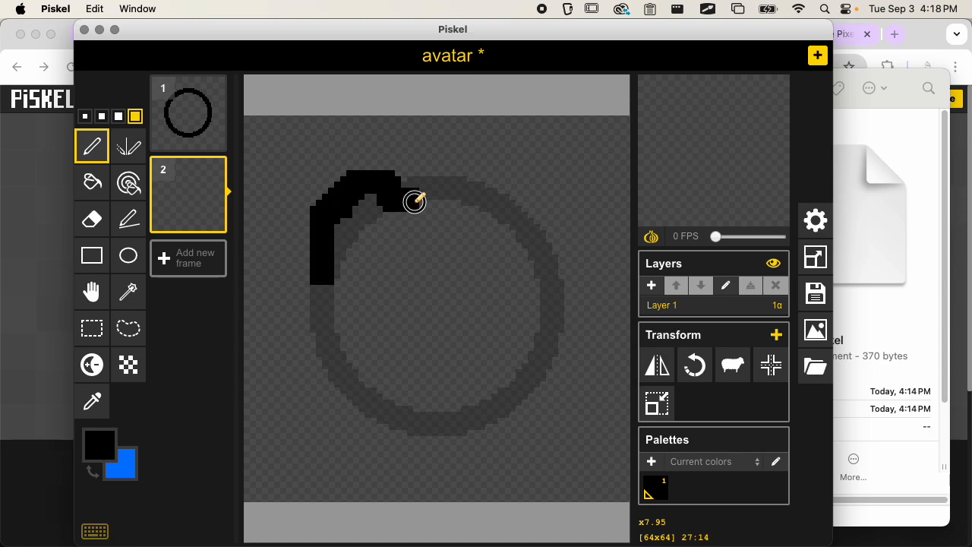
drag(350, 271, 438, 191)
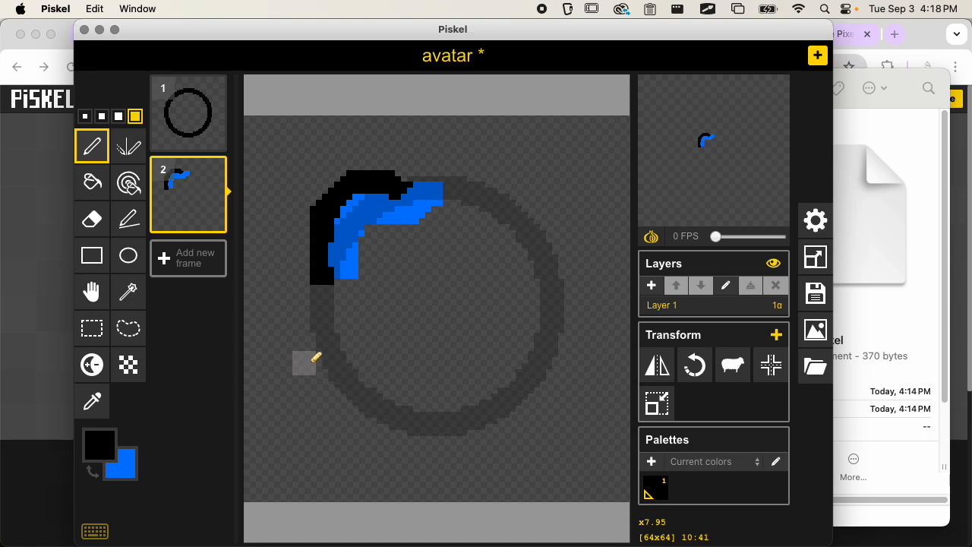
Toggle the onion skin repeatedly to compare the strokes on frame 2 with and without frame 1's circle
click(652, 238)
click(652, 238)
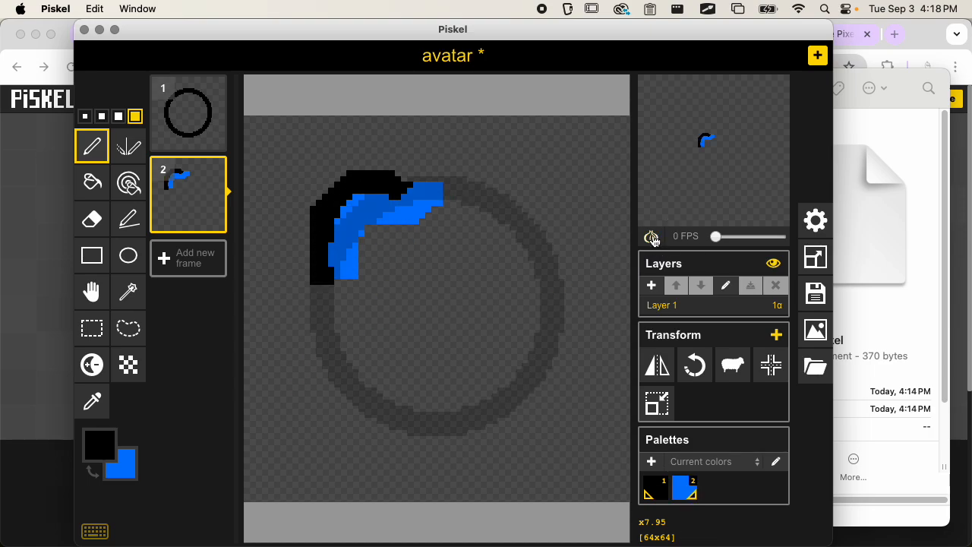
click(652, 238)
double_click(652, 238)
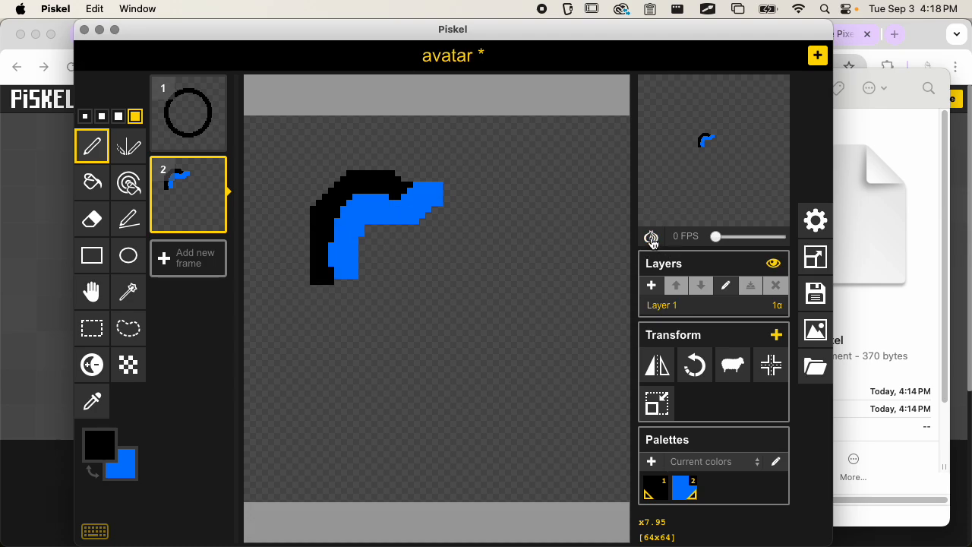
click(652, 238)
click(652, 238)
click(652, 238)
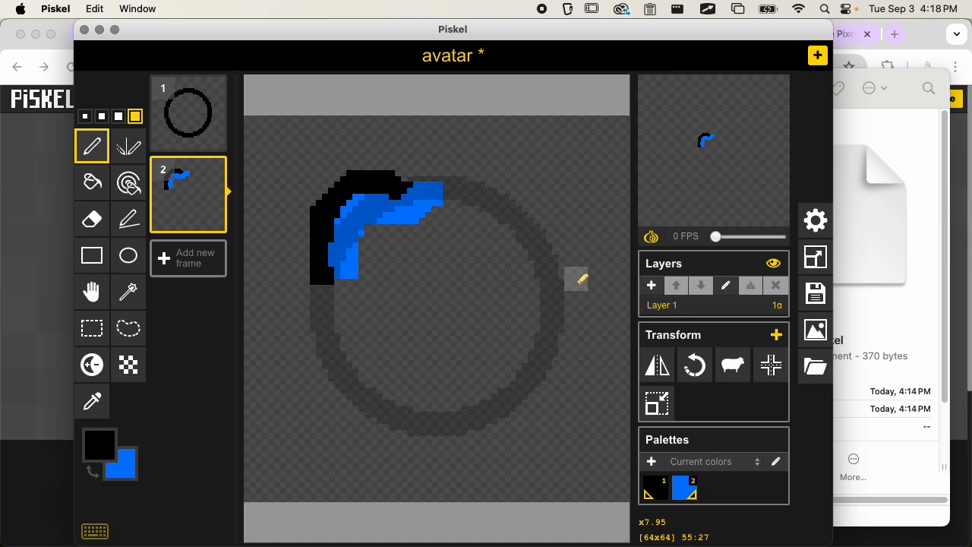
key(alt+o)
key(alt+o)
key(alt+o)
key(alt+o)
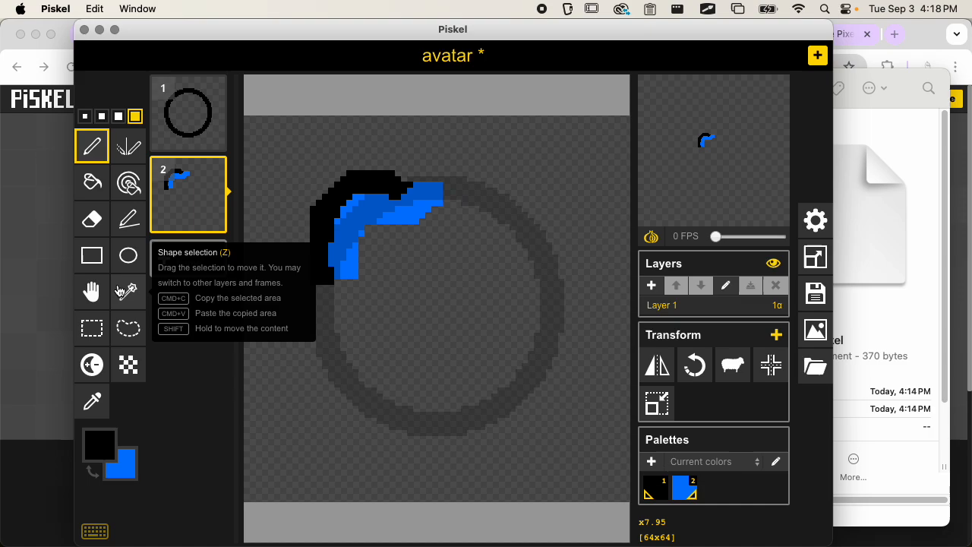
Erase the black and blue strokes from frame 2 and swap the colors so blue is primary and black secondary
click(97, 218)
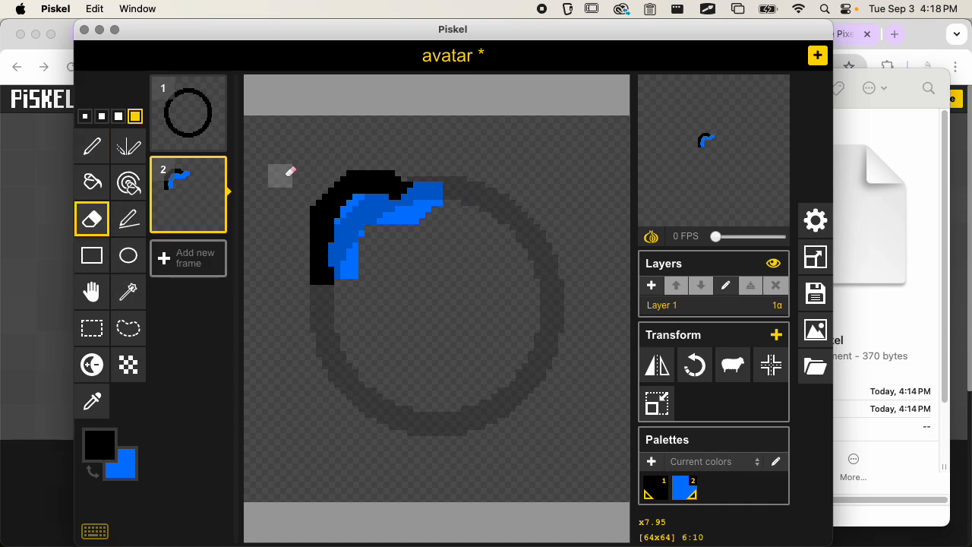
mouse_move(278, 174)
mouse_down()
mouse_move(364, 214)
mouse_move(302, 225)
mouse_move(286, 213)
mouse_move(322, 213)
mouse_move(324, 247)
mouse_move(338, 253)
mouse_move(320, 265)
mouse_move(432, 183)
mouse_move(396, 177)
mouse_up()
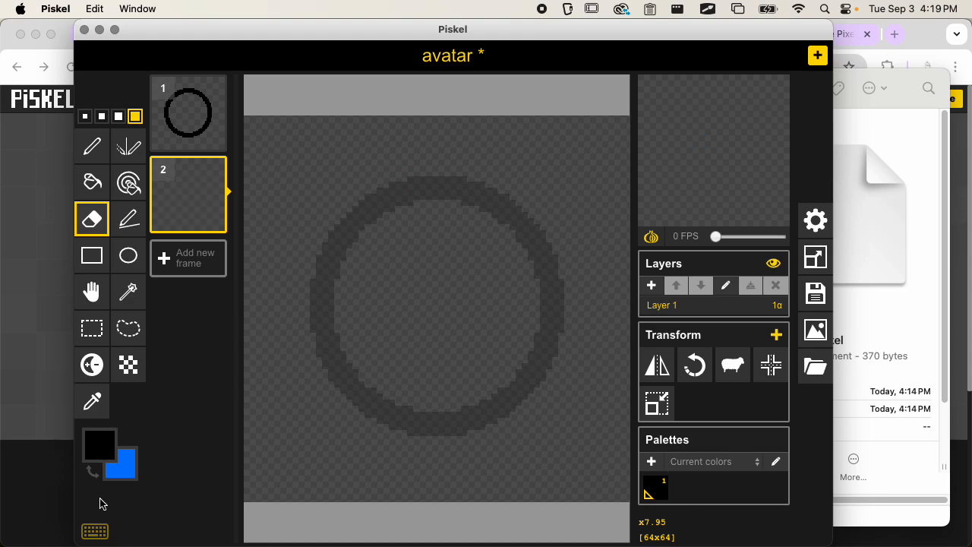
key(x)
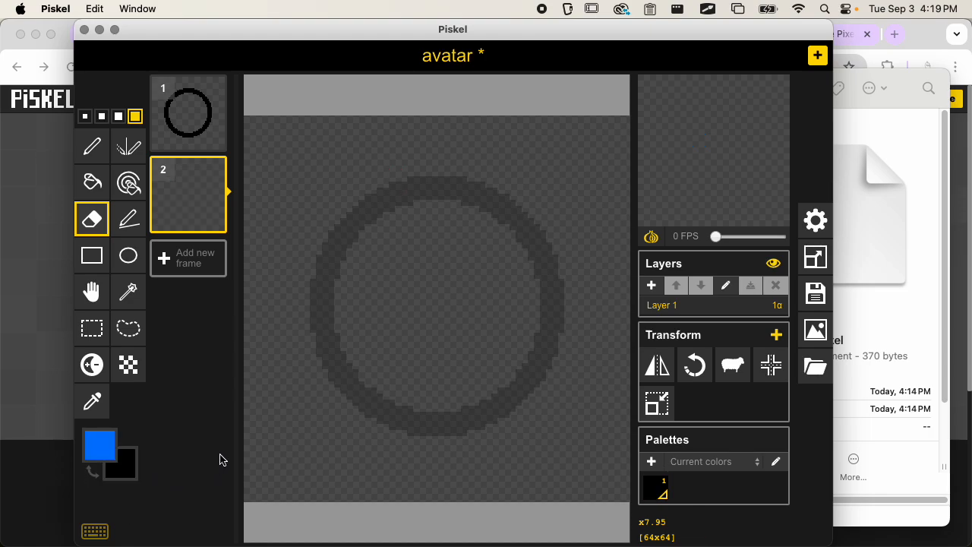
key(x)
click(94, 475)
click(95, 475)
click(95, 475)
Draw a blue cat-head outline with two pointed ears around the onion-skinned circle and fill its interior with blue
click(91, 146)
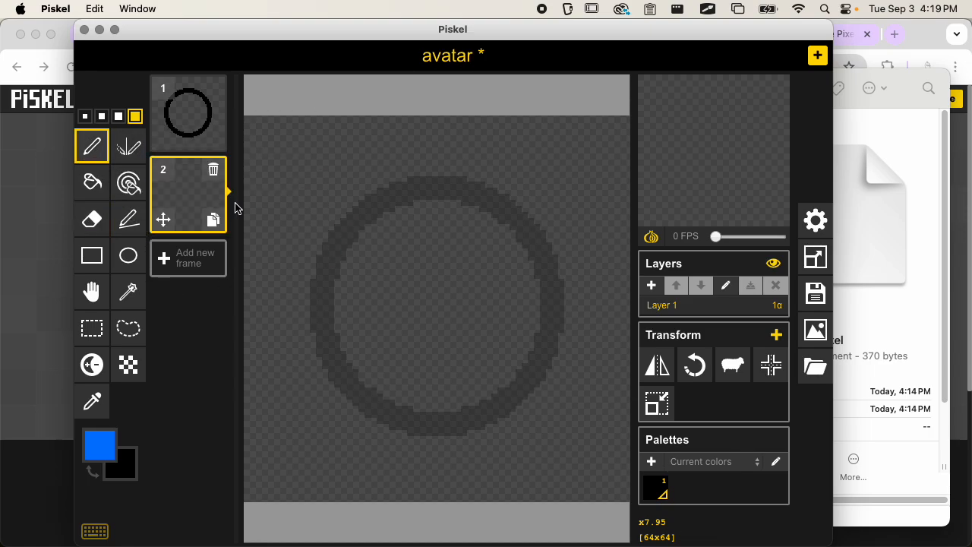
mouse_move(323, 266)
mouse_down()
mouse_move(315, 164)
mouse_move(408, 225)
mouse_move(518, 220)
mouse_move(575, 179)
mouse_move(550, 268)
mouse_move(567, 379)
mouse_move(428, 424)
mouse_move(349, 320)
mouse_move(335, 271)
mouse_move(351, 379)
mouse_move(434, 406)
mouse_up()
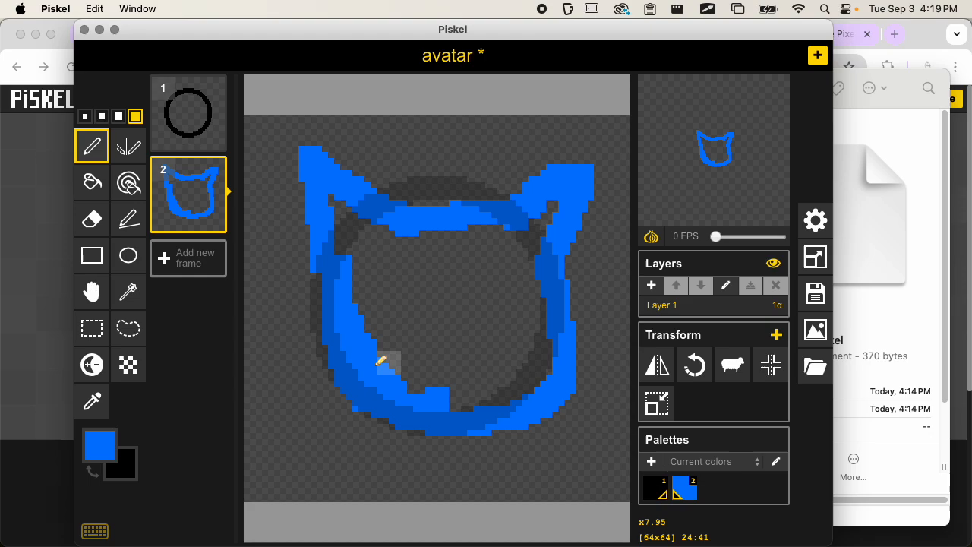
click(90, 181)
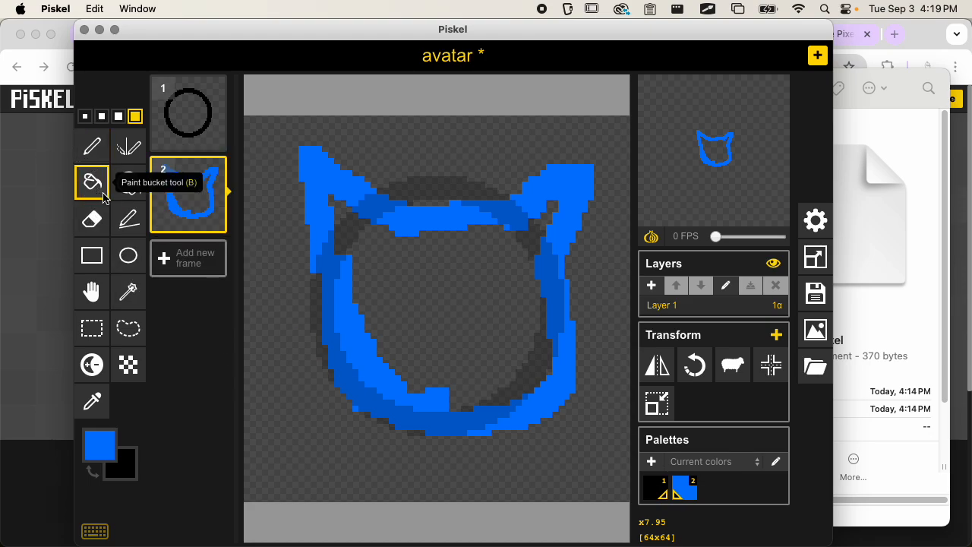
click(401, 269)
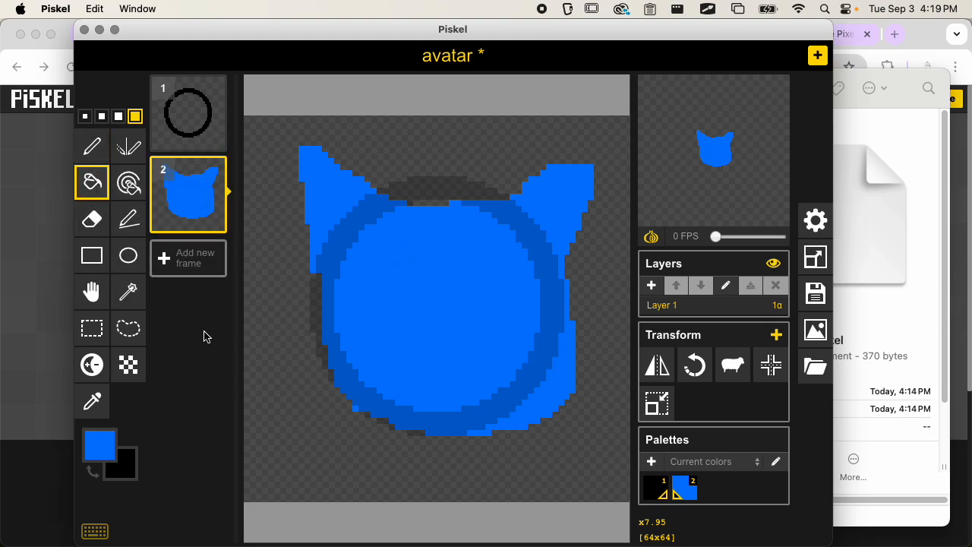
Try painting two thick black X eyes and a mouth on the blue cat head with the largest Pen size
click(92, 148)
drag(363, 241, 415, 289)
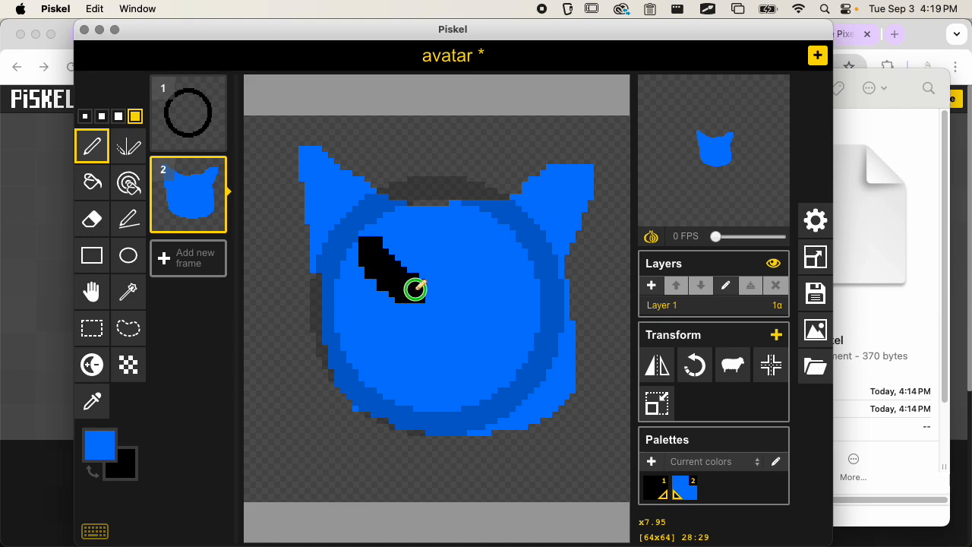
drag(408, 247, 371, 292)
drag(461, 242, 498, 285)
drag(505, 236, 455, 291)
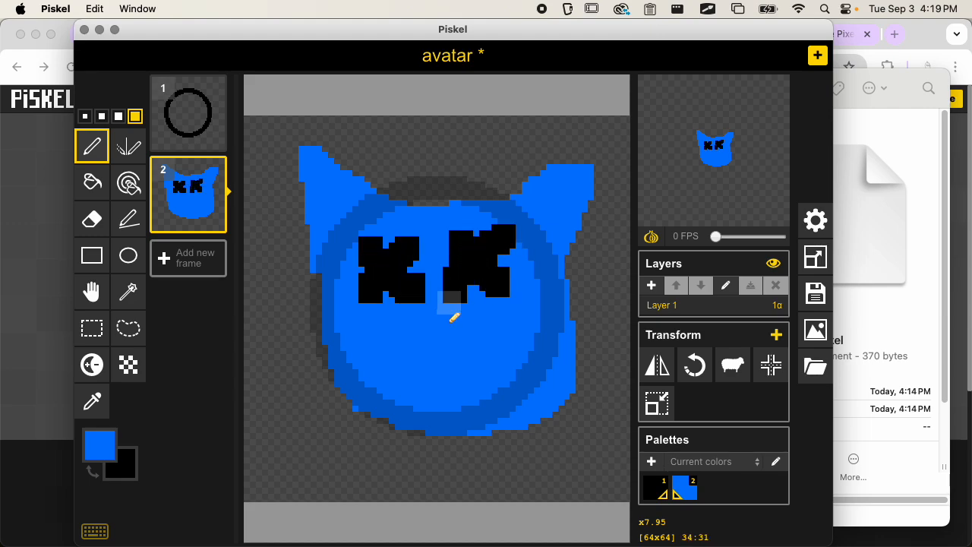
drag(453, 330, 420, 393)
drag(465, 371, 455, 344)
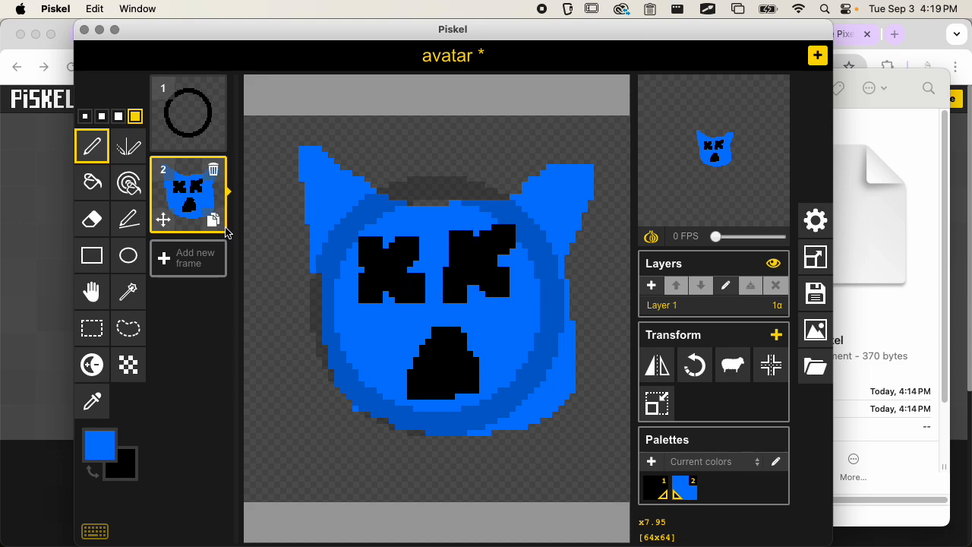
Undo all the thick black eye and mouth strokes on the cat head
key(super+z)
key(super+z)
key(super+z)
key(super+z)
key(super+z)
key(super+z)
key(super+z)
key(super+z)
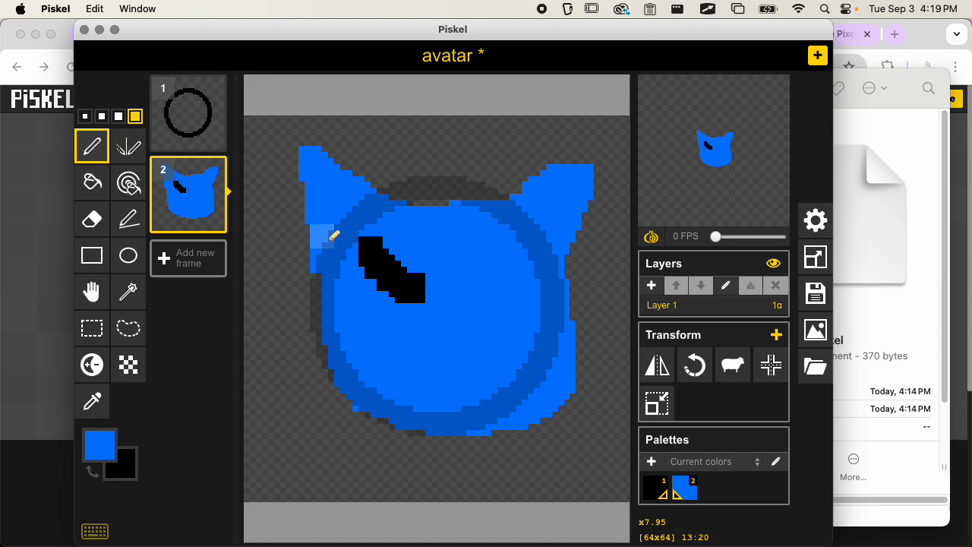
Draw two thinner black X eyes and a triangular mouth with crossed strokes on the cat head, using the second-smallest Pen size
click(102, 118)
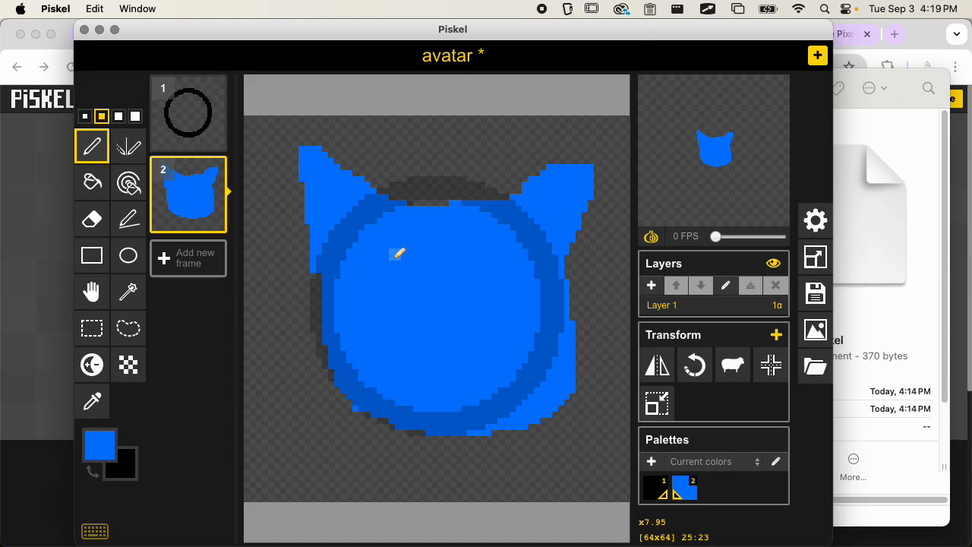
drag(365, 236, 426, 297)
drag(426, 224, 364, 304)
drag(472, 223, 530, 289)
mouse_move(534, 226)
mouse_down()
mouse_move(492, 258)
mouse_move(470, 295)
mouse_up()
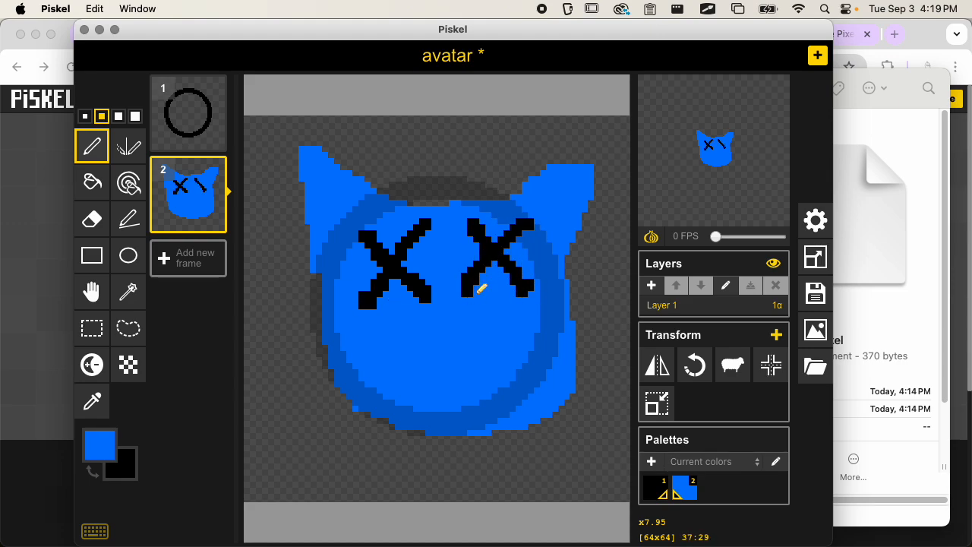
mouse_move(445, 371)
mouse_down()
mouse_move(478, 355)
mouse_move(433, 392)
mouse_move(442, 349)
mouse_move(478, 403)
mouse_up()
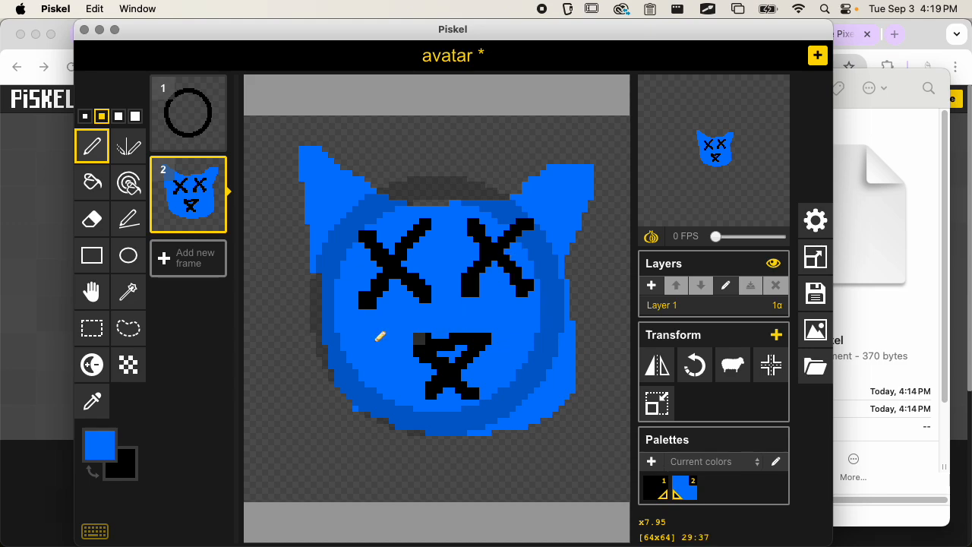
Fill the small blue gap inside the mouth with black using the bucket tool, undoing any misplaced fill
click(92, 182)
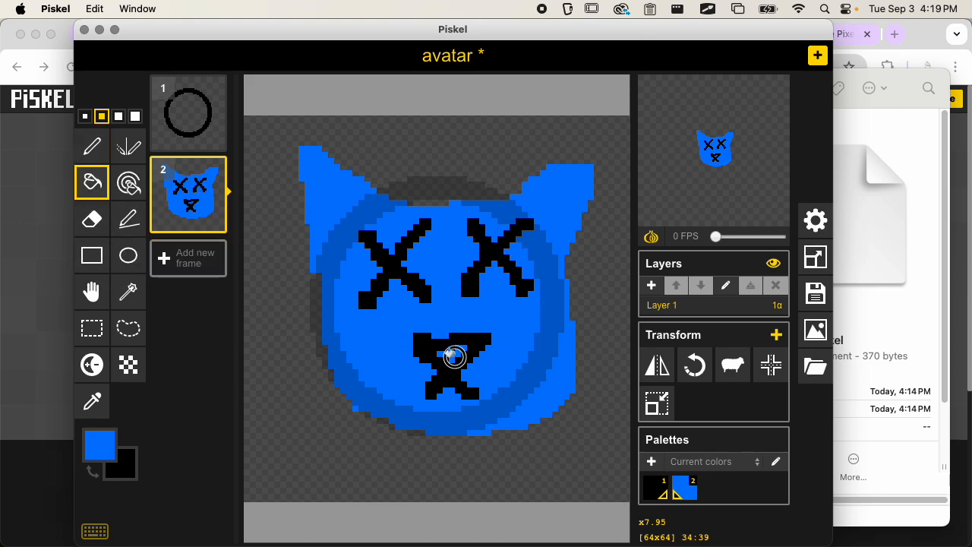
click(452, 352)
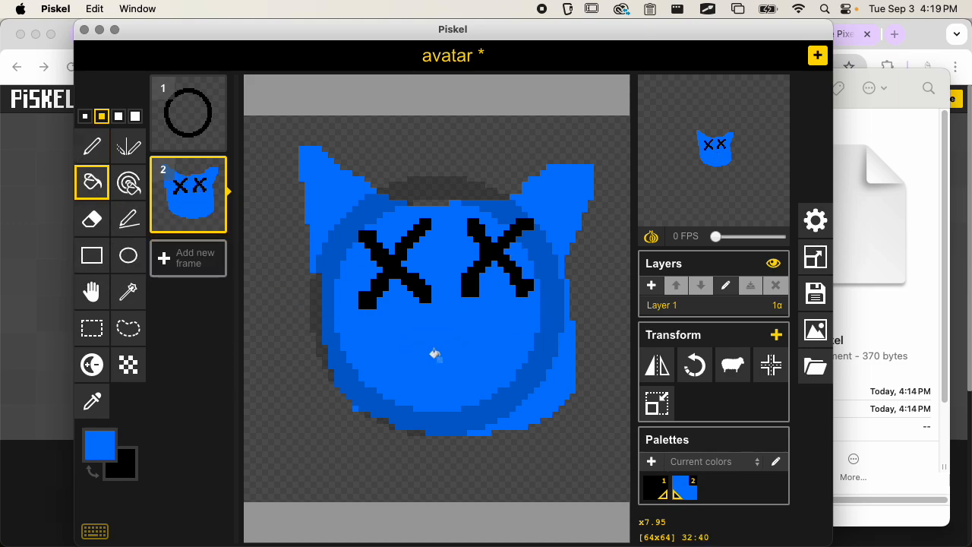
key(ctrl+z)
click(450, 350)
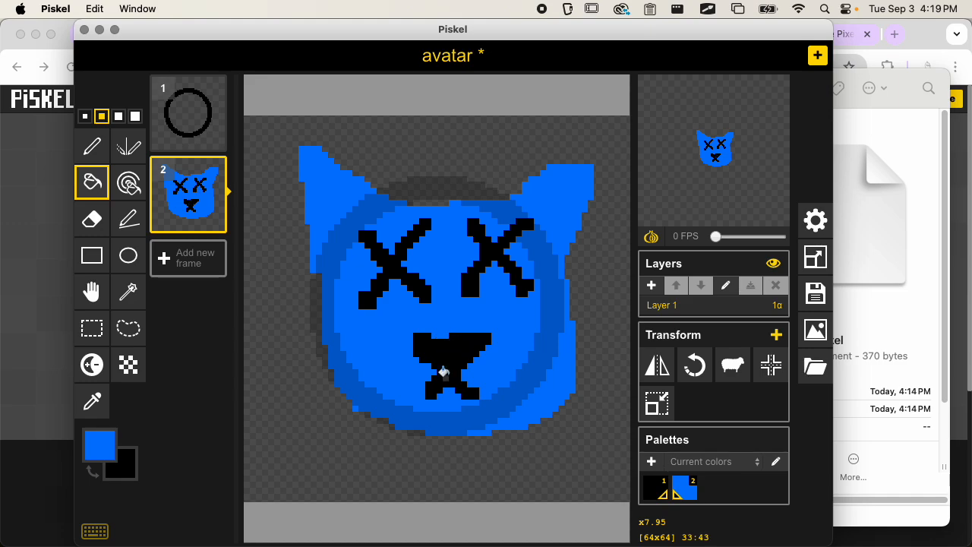
Delete frame 1 with the circle outline and save the avatar sprite
mouse_move(209, 96)
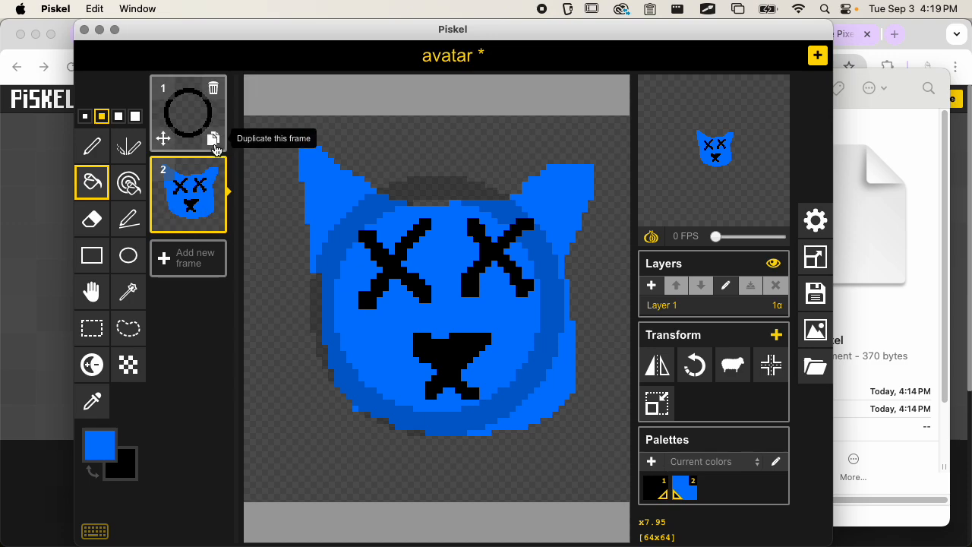
mouse_move(204, 184)
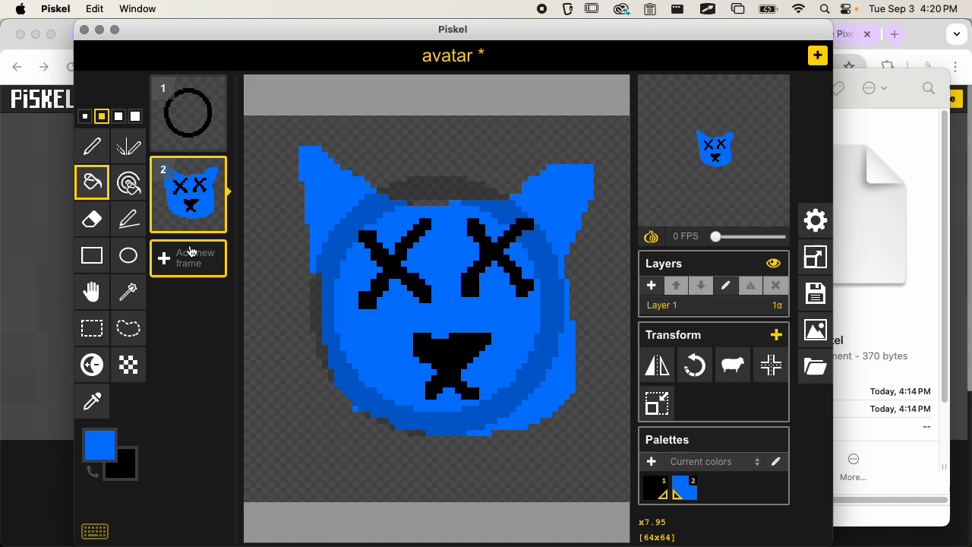
mouse_move(180, 195)
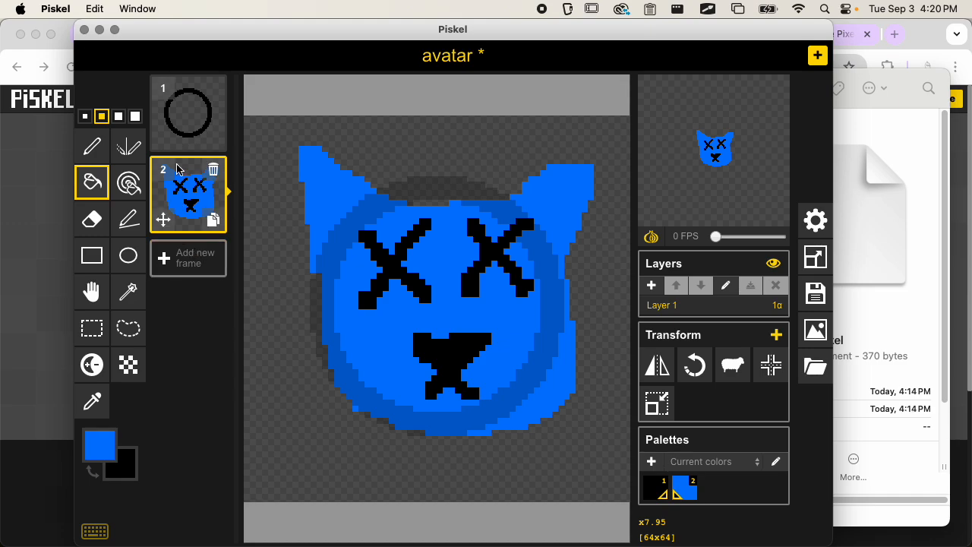
click(212, 92)
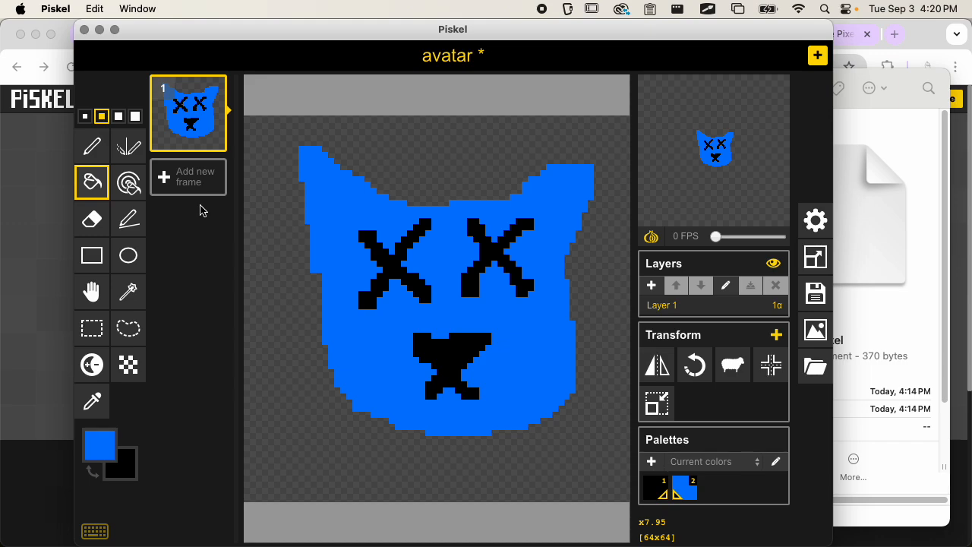
key(super+s)
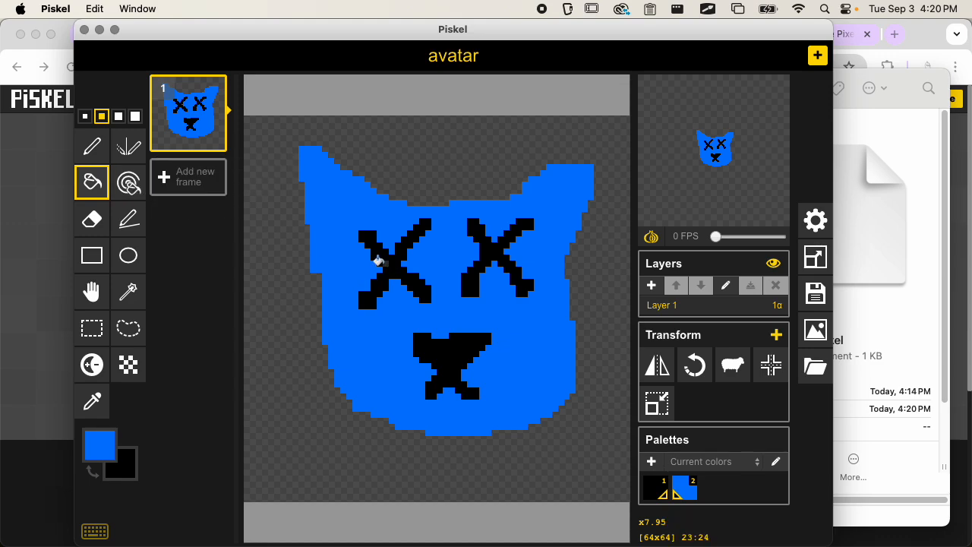
Set the secondary color to bright green
click(123, 459)
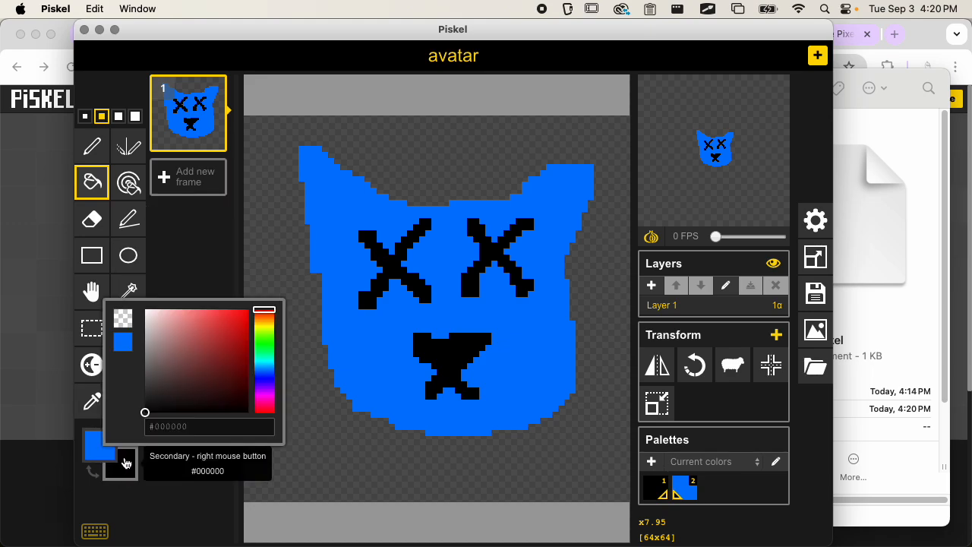
mouse_move(168, 367)
mouse_down()
mouse_move(182, 337)
mouse_move(235, 333)
mouse_move(261, 358)
mouse_move(268, 392)
mouse_move(256, 311)
mouse_move(261, 373)
mouse_move(265, 347)
mouse_up()
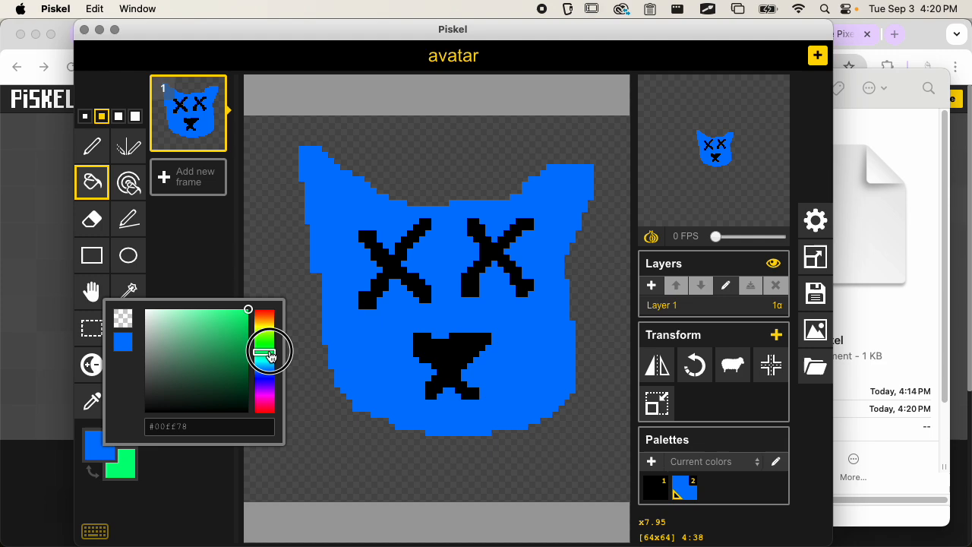
click(229, 317)
click(202, 262)
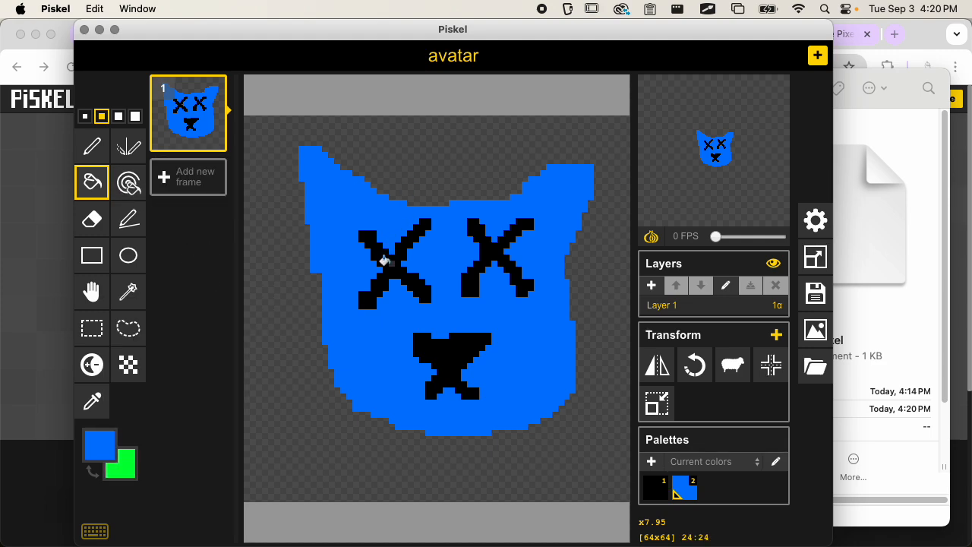
Undo a trial bucket fill of the left eye and recolor all black pixels bright green with the paint-same-color tool
right_click(382, 268)
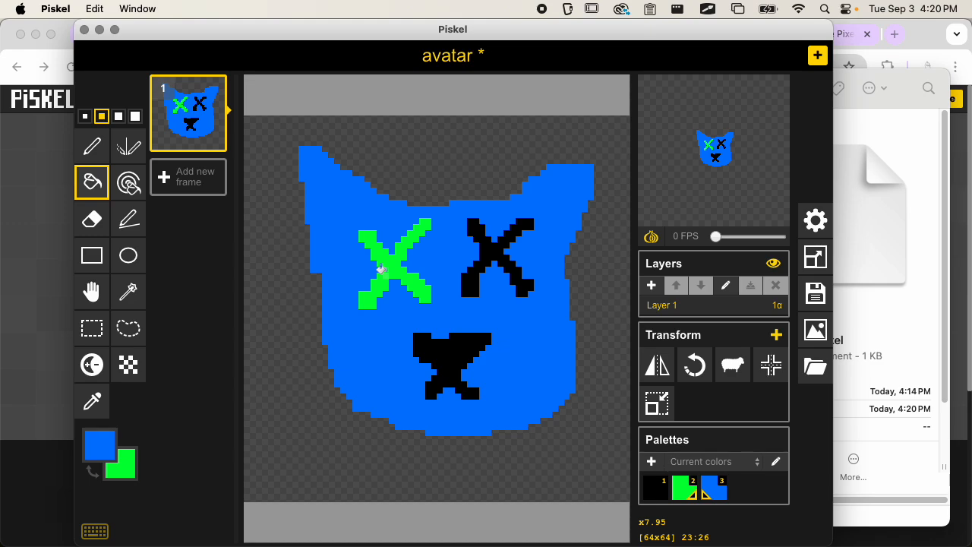
key(ctrl+z)
click(128, 182)
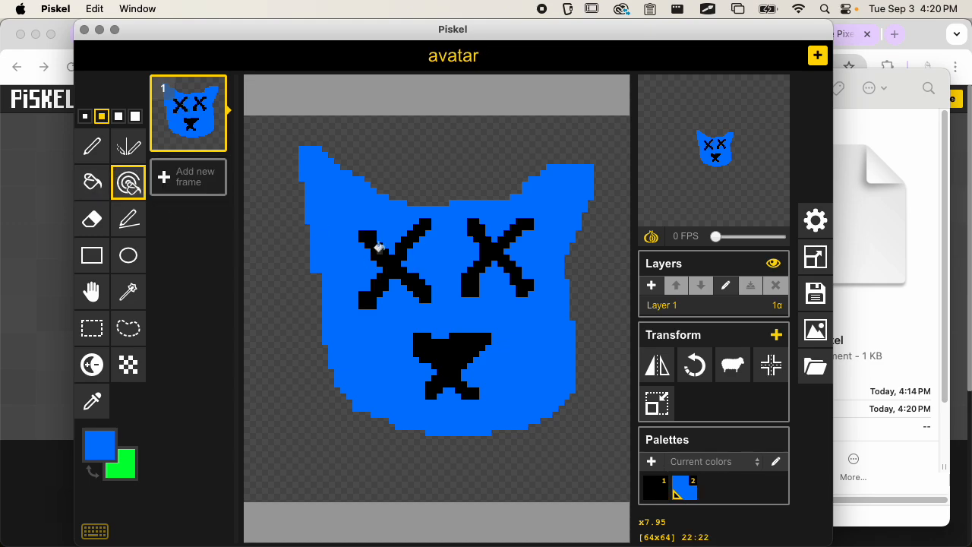
right_click(374, 251)
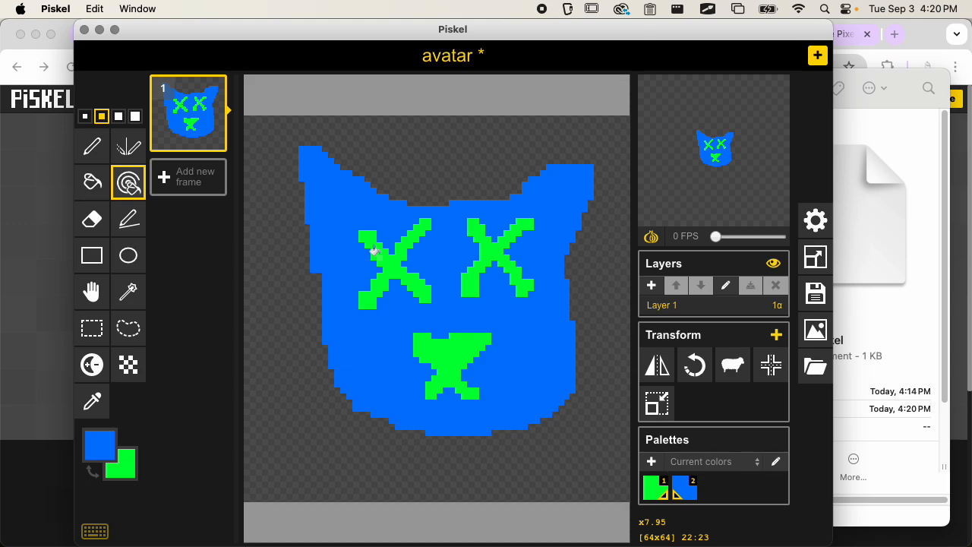
Set the secondary color to muted green #429052 and recolor all the bright green eye and mouth pixels with it
click(123, 461)
click(223, 347)
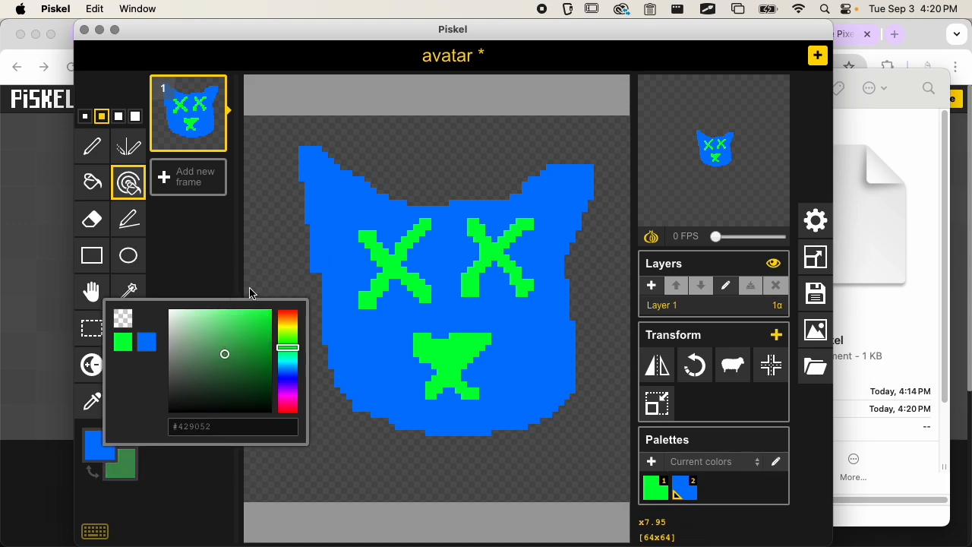
click(215, 262)
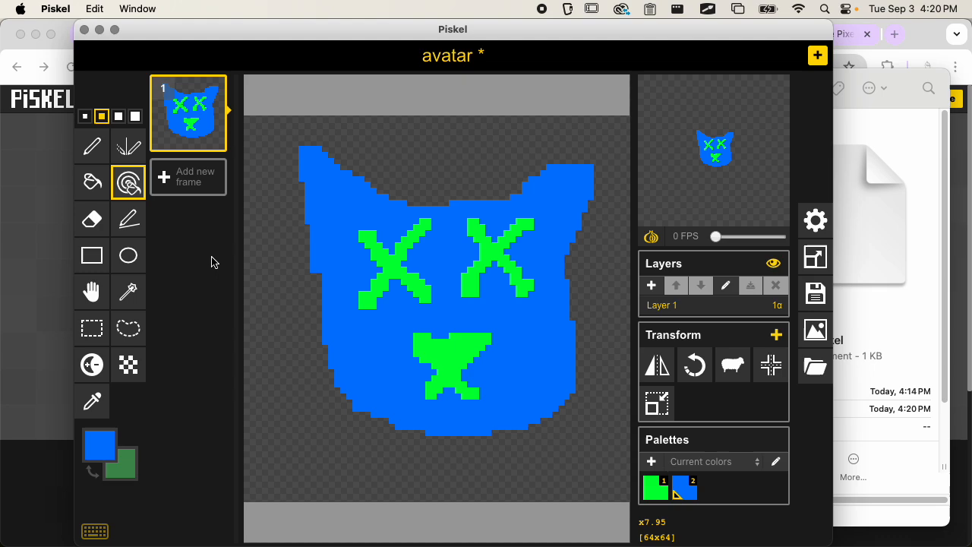
right_click(374, 252)
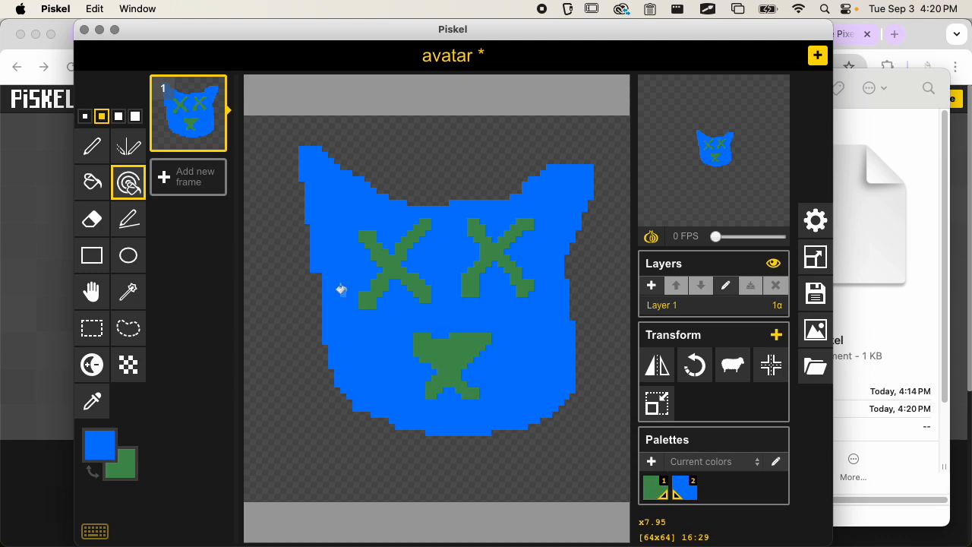
Set the secondary color to pale green #abd6b4 and recolor the eyes and mouth with it
click(123, 462)
click(187, 335)
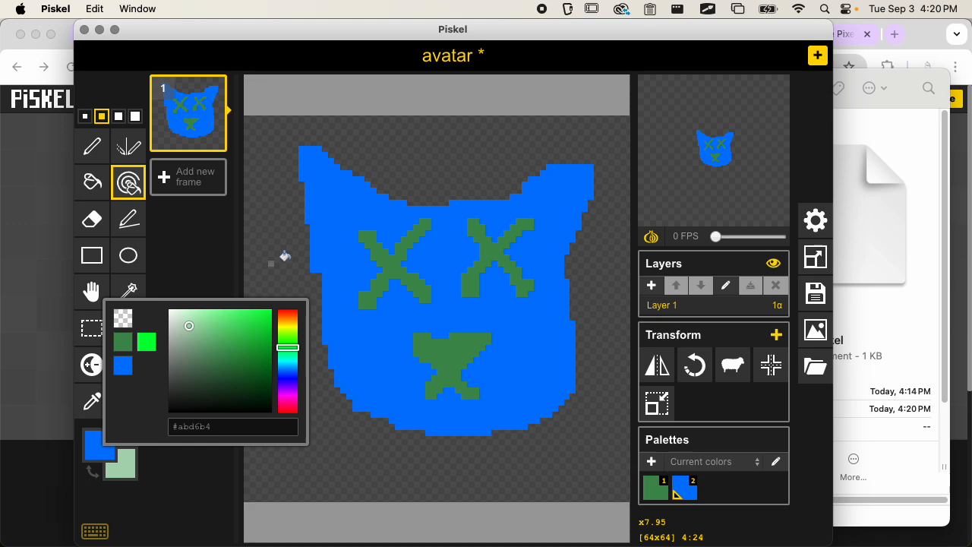
right_click(373, 244)
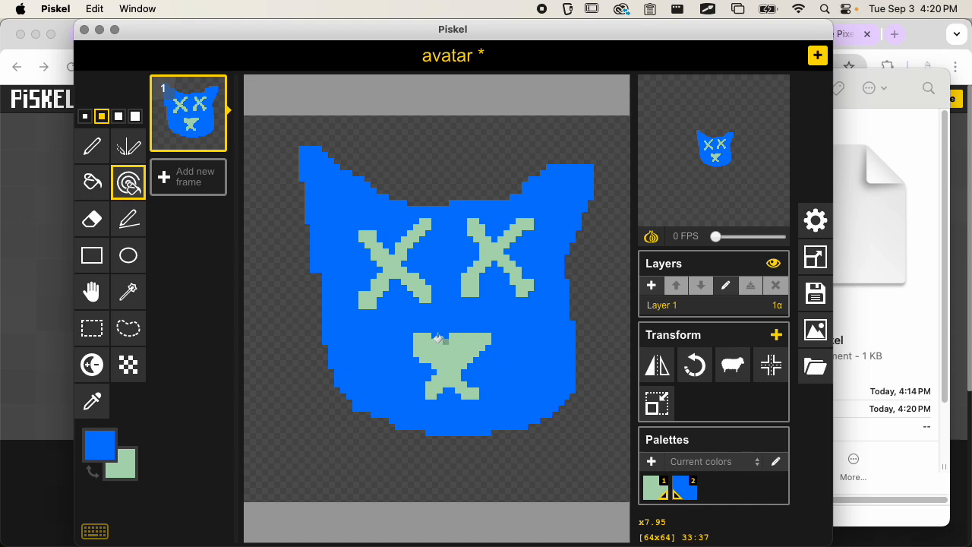
Switch the primary color back and forth between palette colors 1 and 2, ending on pale green color 1
key(1)
key(2)
key(1)
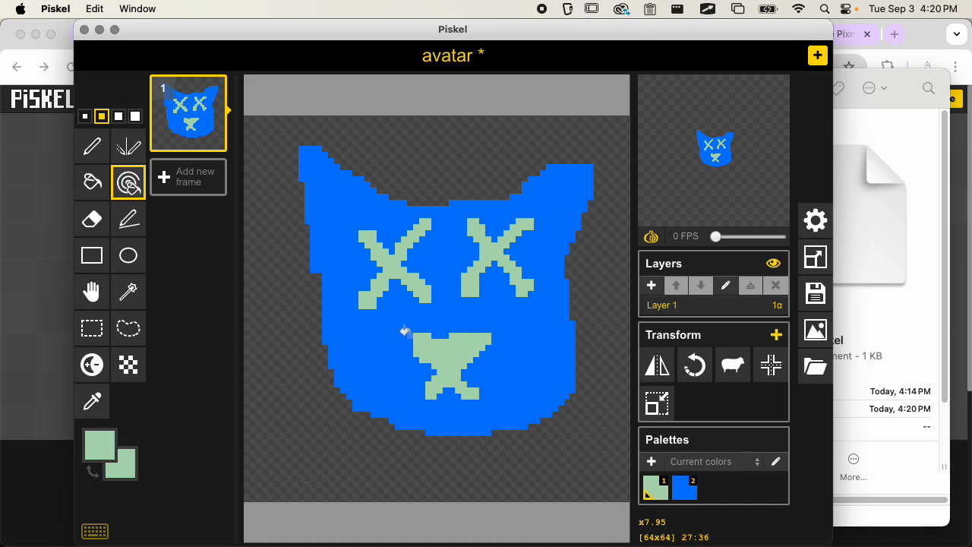
key(2)
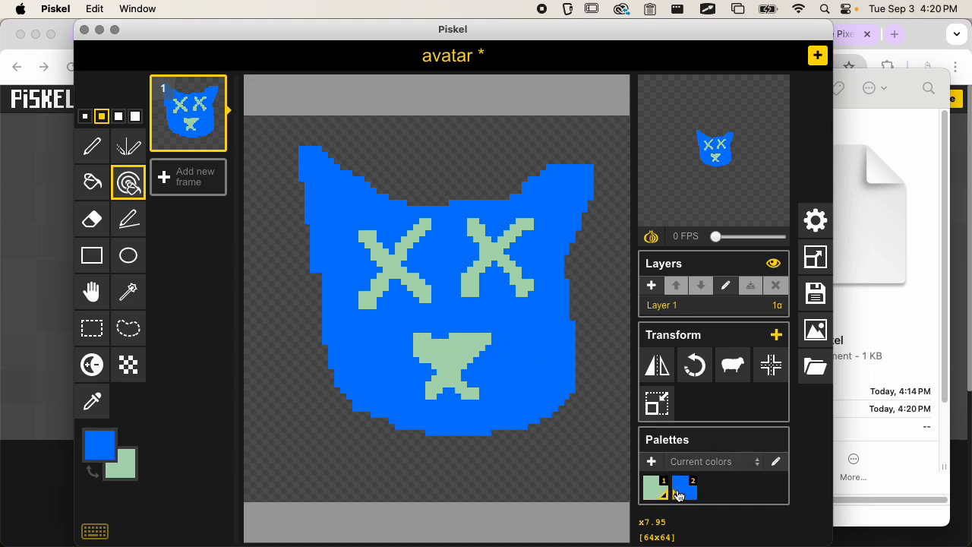
key(1)
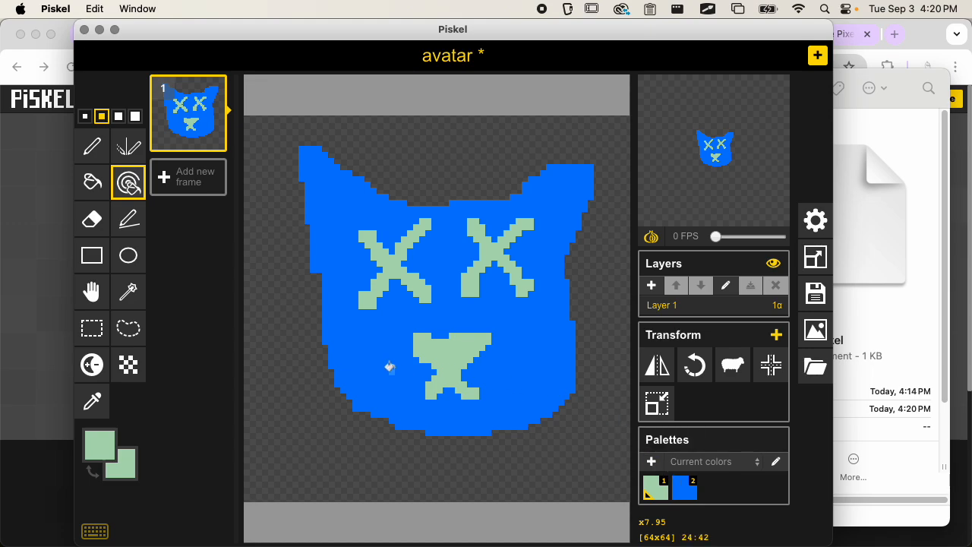
Choose the Dithering tool and set the primary color to lavender #b3abd6
click(129, 367)
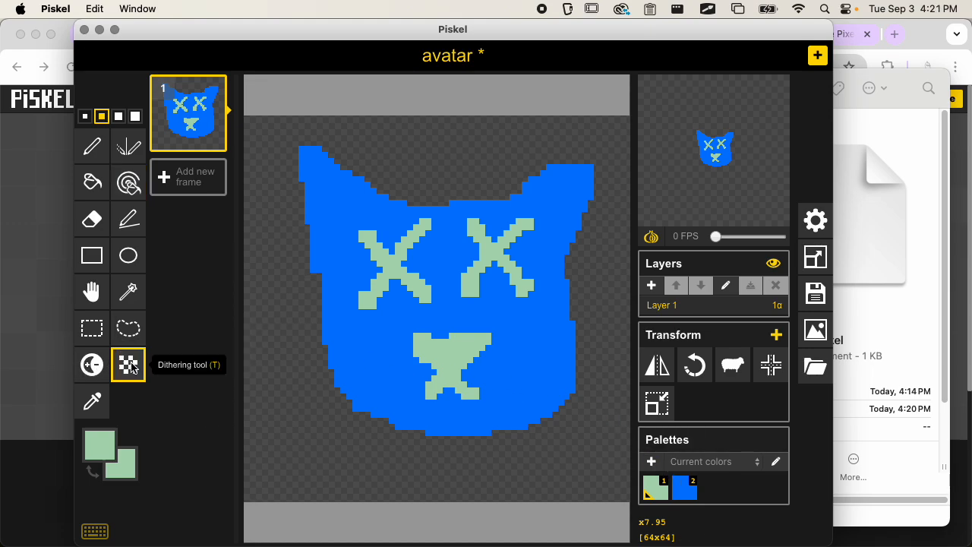
click(111, 444)
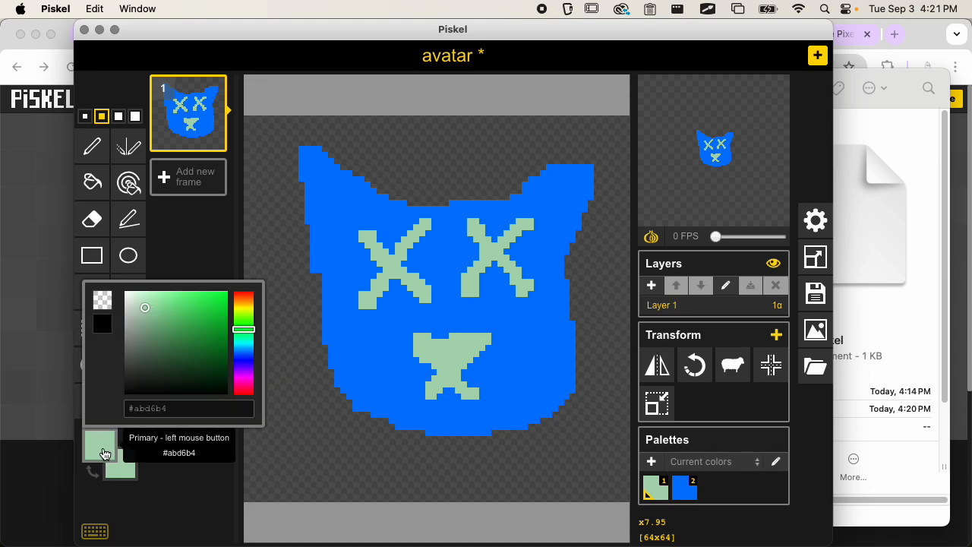
drag(243, 332, 243, 363)
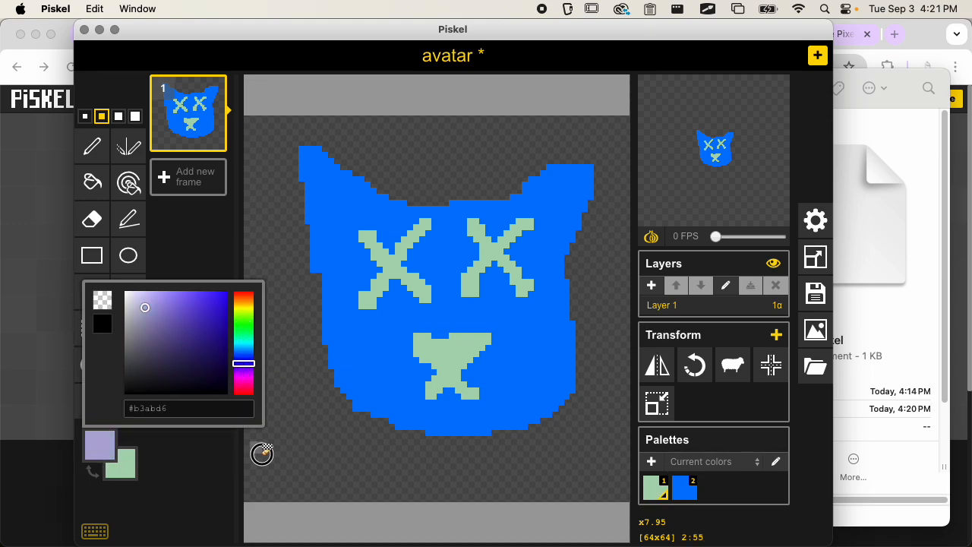
Paint a dithered lavender and pale green patch in the canvas's lower-left corner, and undo a trial dither stroke on the mouth
mouse_move(256, 453)
mouse_down()
mouse_move(292, 457)
mouse_move(286, 489)
mouse_move(271, 500)
mouse_move(244, 494)
mouse_move(260, 484)
mouse_move(259, 450)
mouse_move(310, 471)
mouse_move(254, 492)
mouse_move(293, 466)
mouse_move(366, 484)
mouse_up()
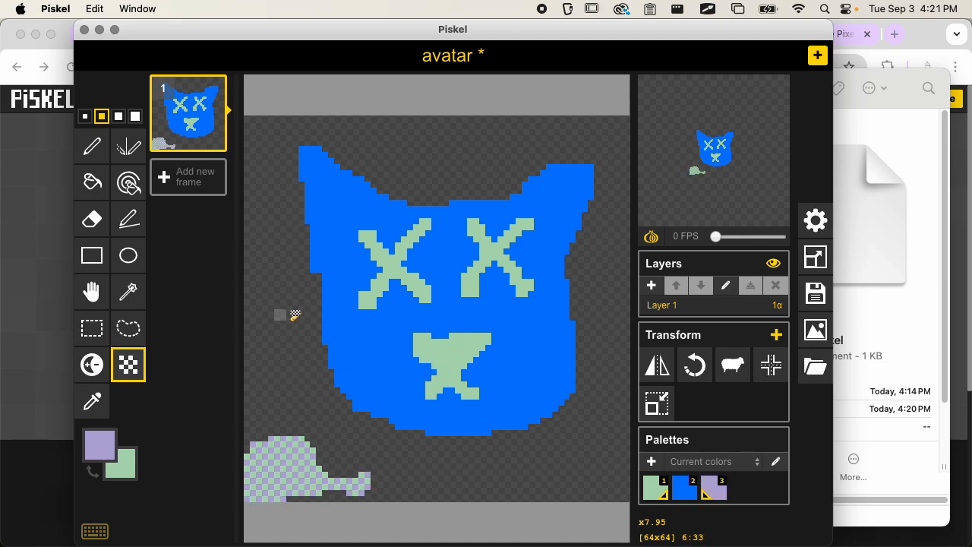
drag(457, 347, 441, 356)
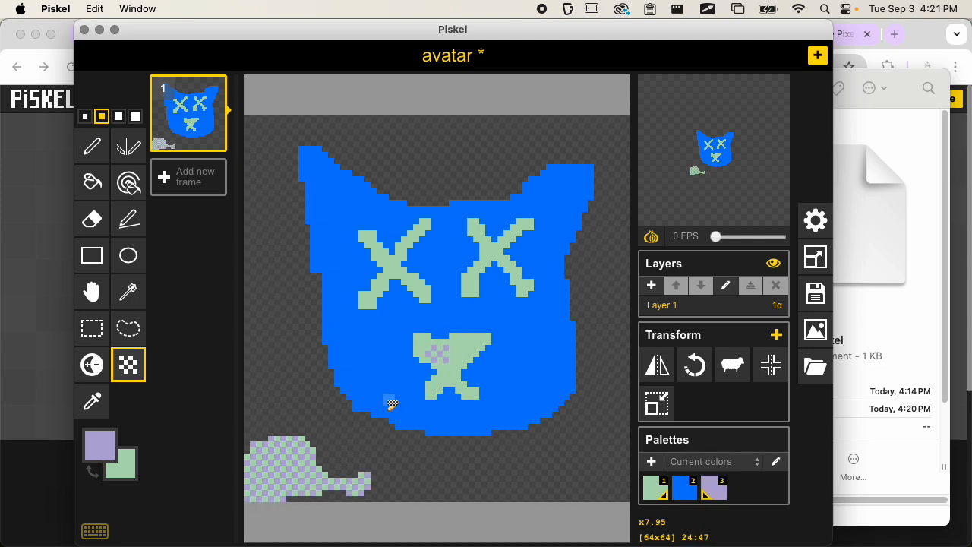
key(super+z)
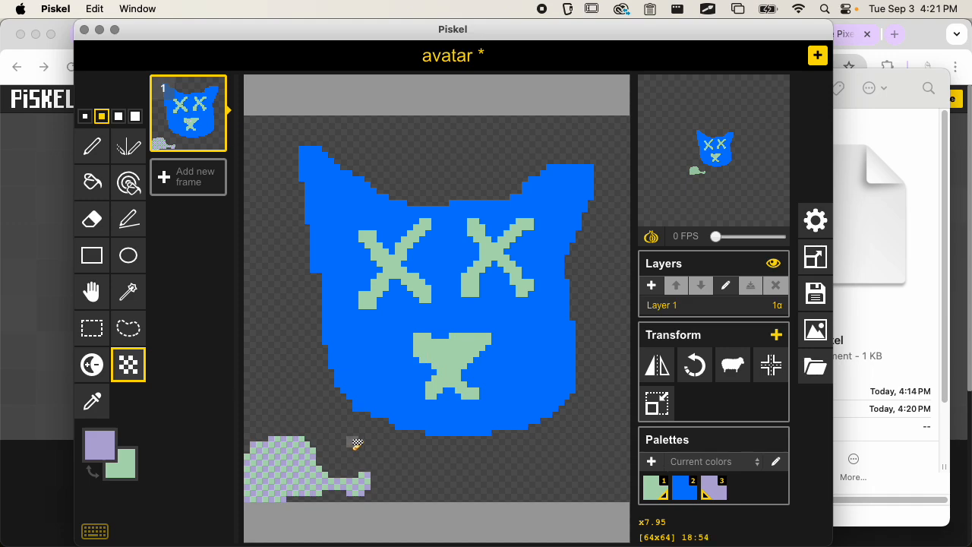
Undo the dithered patch in the canvas's lower-left corner, along with a further trial dither stroke there
key(super+z)
mouse_move(380, 483)
mouse_down()
mouse_move(315, 459)
mouse_move(315, 478)
mouse_move(324, 469)
mouse_move(376, 488)
mouse_move(269, 489)
mouse_move(259, 458)
mouse_move(244, 475)
mouse_move(259, 482)
mouse_move(272, 452)
mouse_move(274, 463)
mouse_move(310, 462)
mouse_up()
key(super+z)
key(super+z)
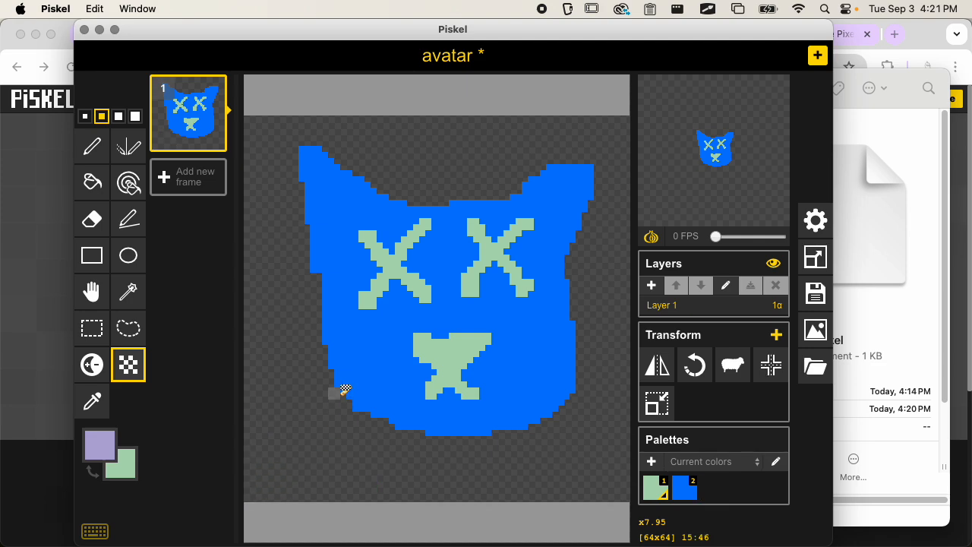
Try a dithered lavender and pale green outline around the cat head and shift the drawing slightly with the Move tool
mouse_move(335, 397)
mouse_down()
mouse_move(326, 281)
mouse_move(289, 145)
mouse_move(306, 202)
mouse_move(291, 145)
mouse_move(403, 191)
mouse_move(494, 193)
mouse_move(552, 167)
mouse_move(595, 163)
mouse_move(567, 241)
mouse_move(570, 369)
mouse_move(484, 441)
mouse_move(373, 414)
mouse_move(323, 389)
mouse_up()
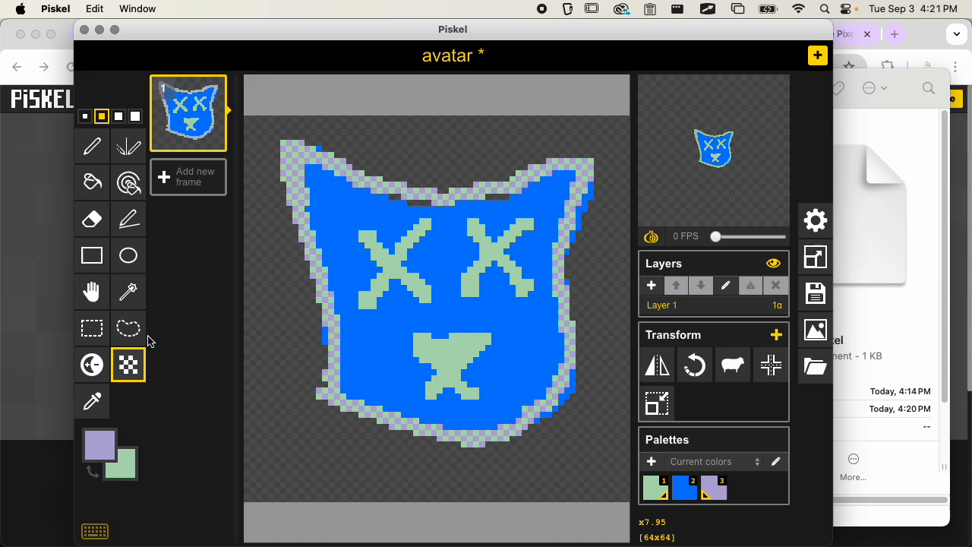
click(92, 292)
mouse_move(463, 272)
mouse_down()
mouse_move(455, 284)
mouse_move(450, 278)
mouse_up()
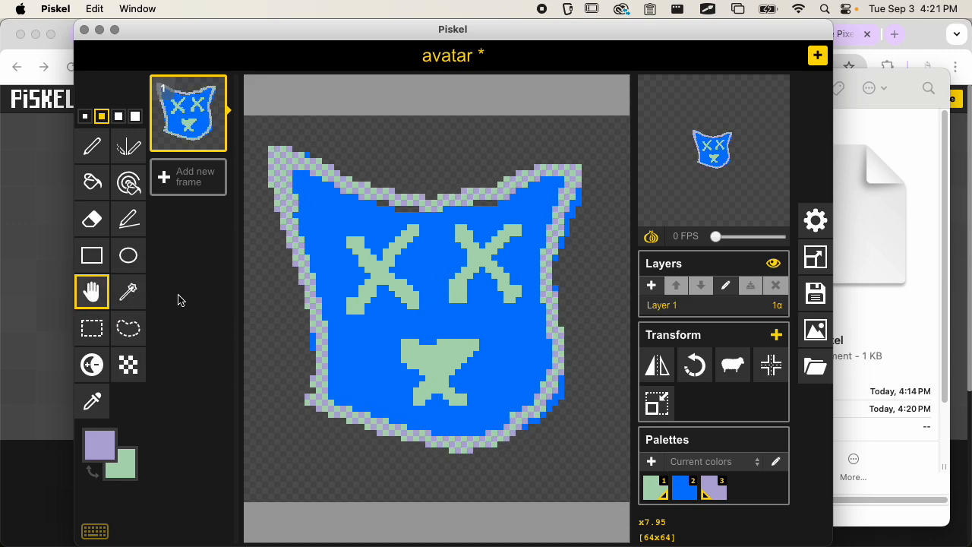
Try selecting the blue face area with the Magic wand, alternating with the Move tool to shift the whole drawing
click(129, 296)
click(341, 244)
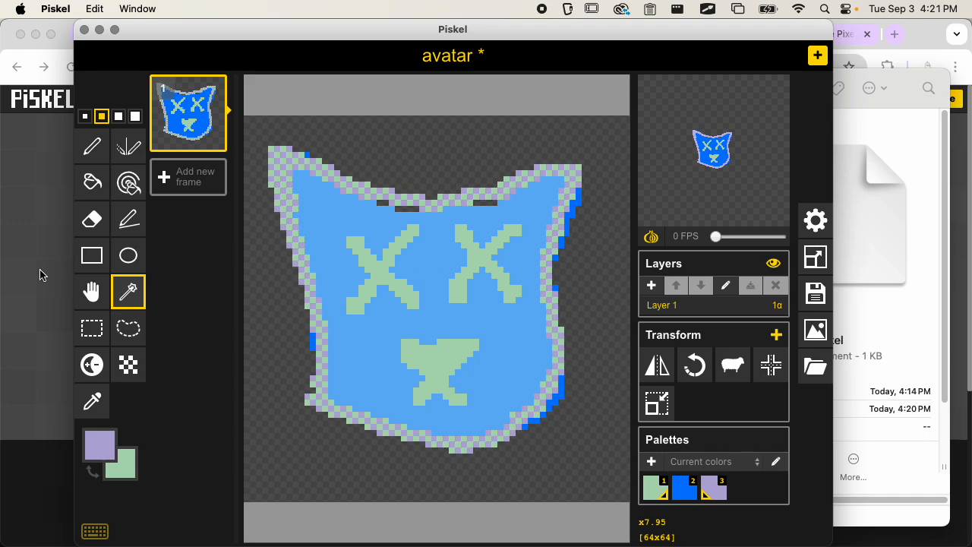
click(92, 292)
drag(432, 267, 426, 268)
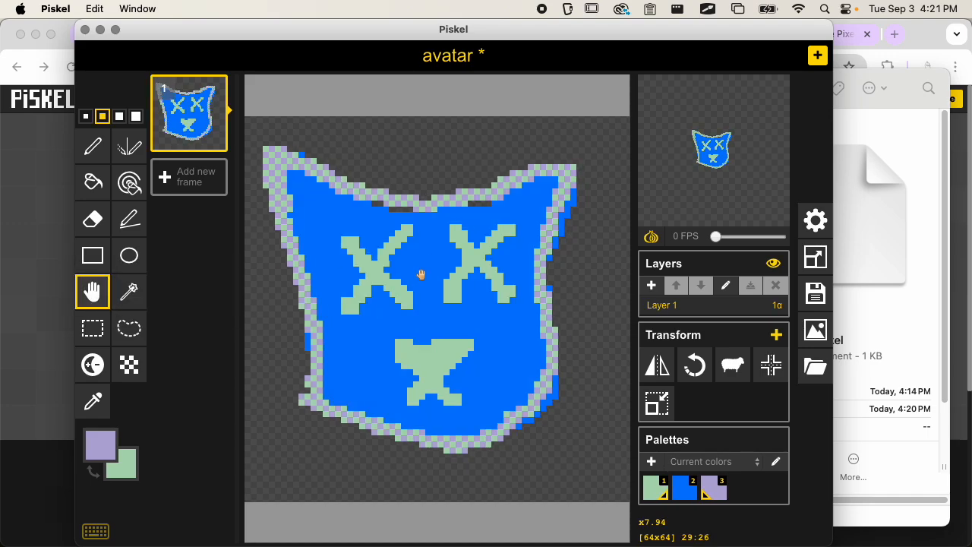
click(129, 291)
click(311, 228)
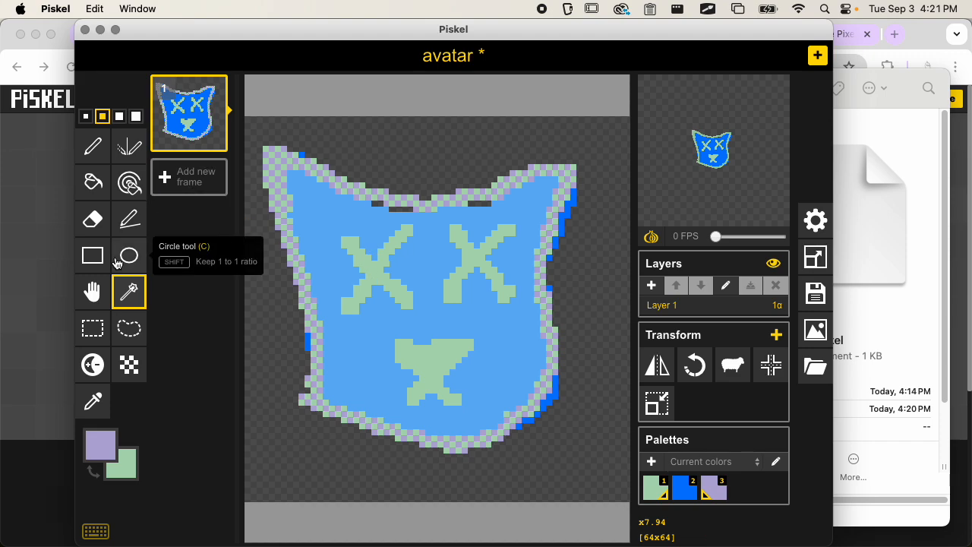
click(92, 292)
drag(422, 221, 446, 215)
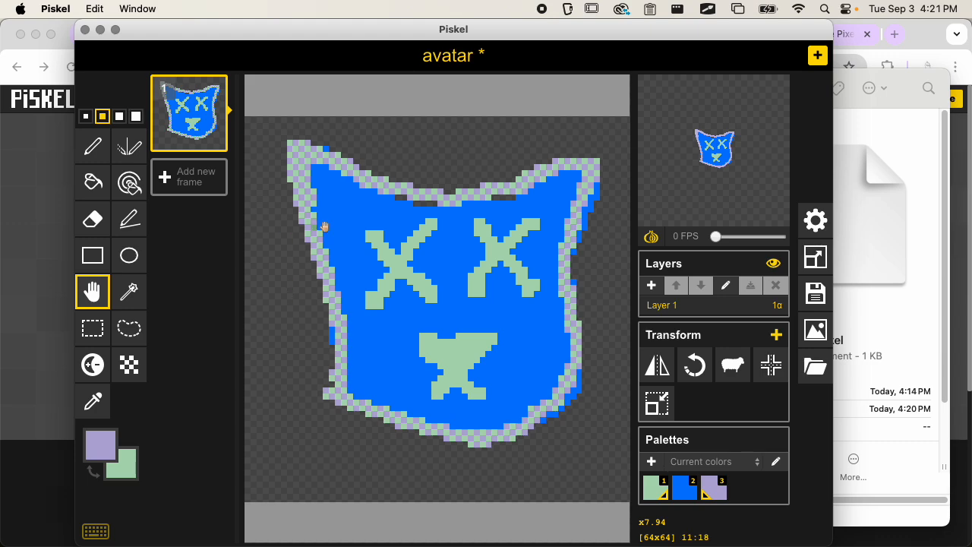
Undo the trial moves and the dithered outline around the cat head, and save the sprite
drag(320, 226, 319, 218)
key(super+z)
key(super+z)
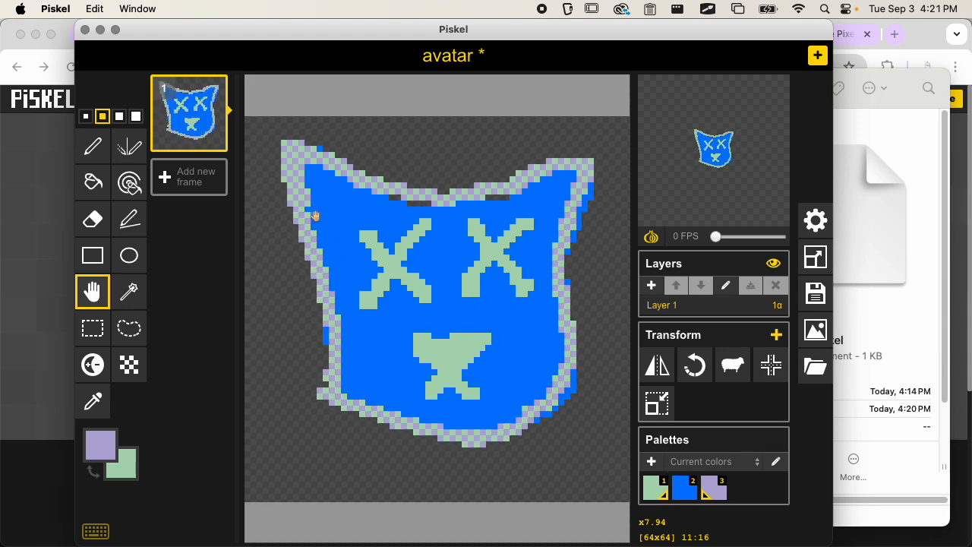
key(super+s)
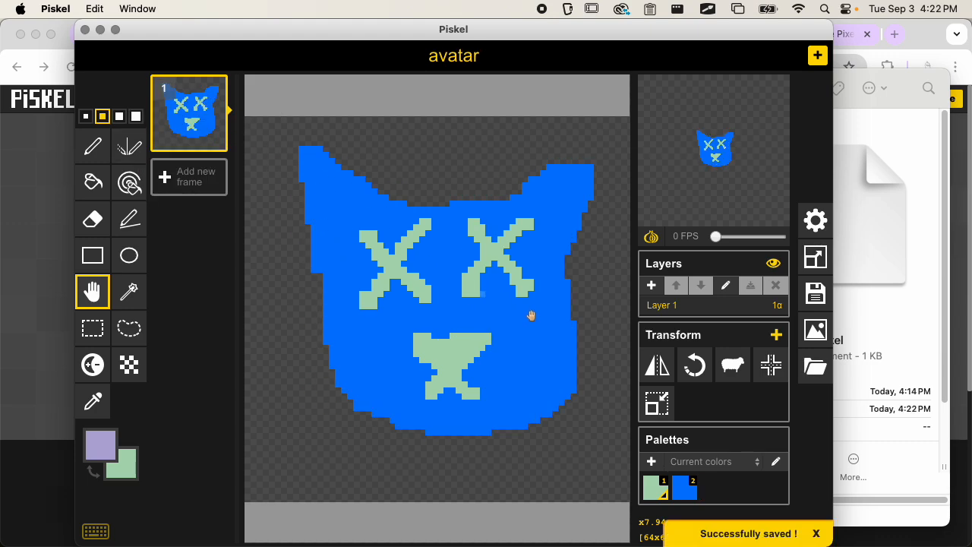
Move the cat head about 2 px left and 3 px down on the canvas, and save the sprite again
click(769, 369)
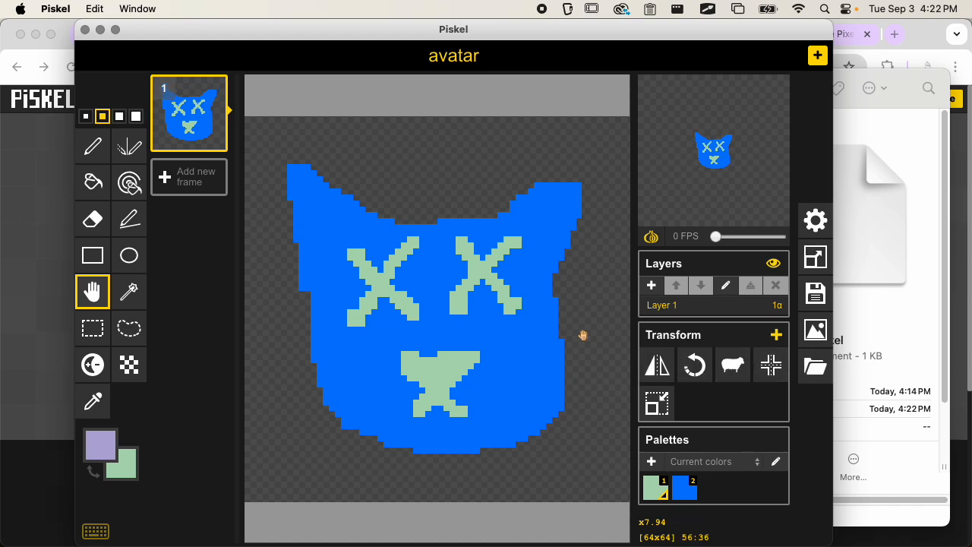
key(super+s)
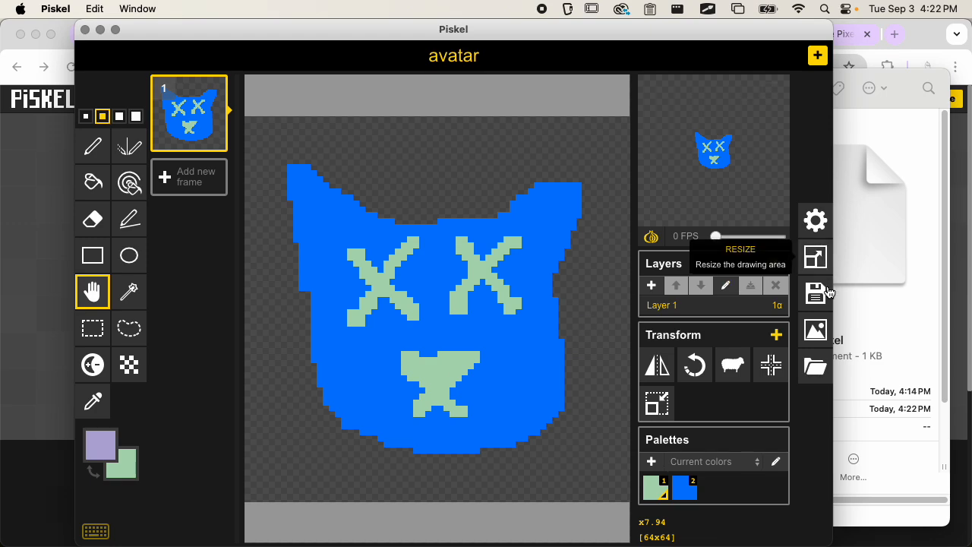
Set the PNG export scale to 1.0x for a 64 x 64 resolution and start the PNG download
click(815, 332)
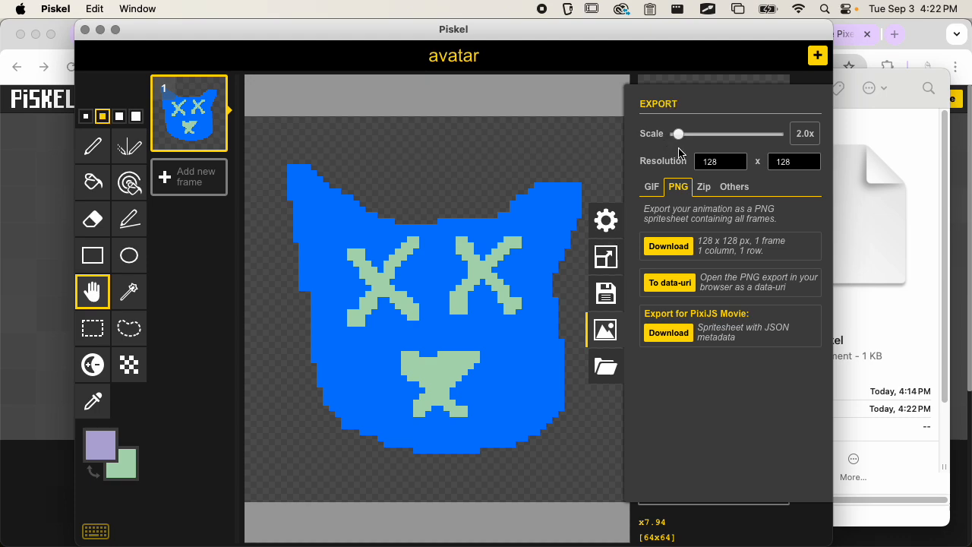
drag(680, 136, 670, 137)
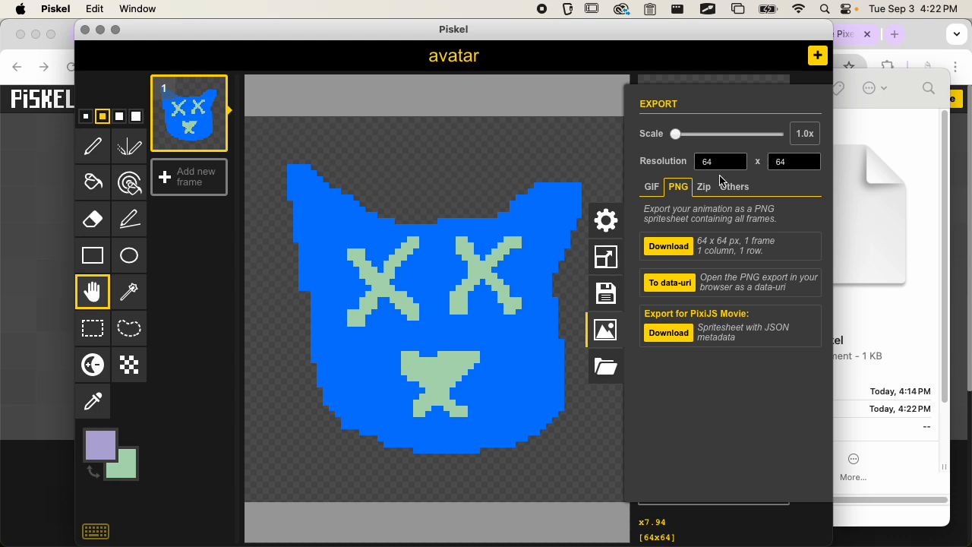
click(670, 246)
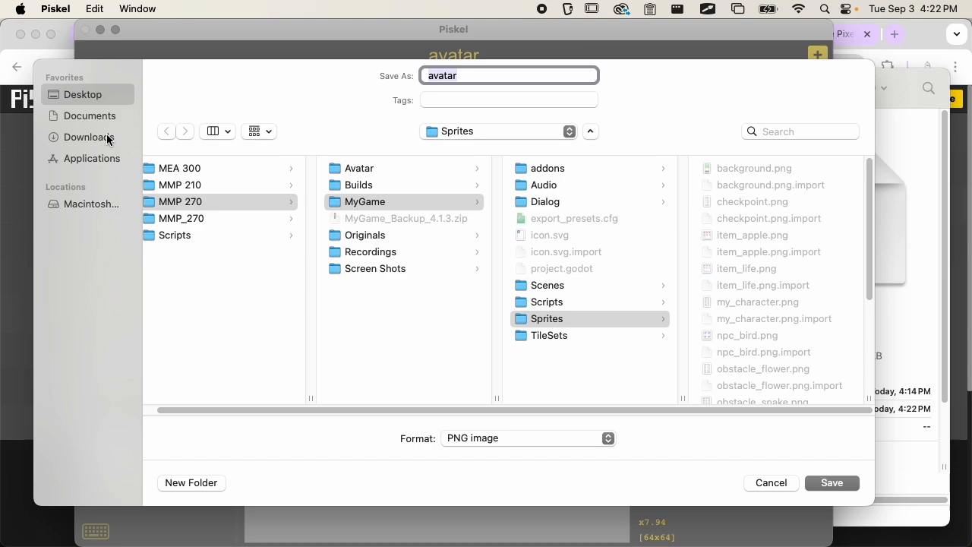
Save the export as avatar in PNG image format in the Desktop's MMP_270/Art folder
click(103, 94)
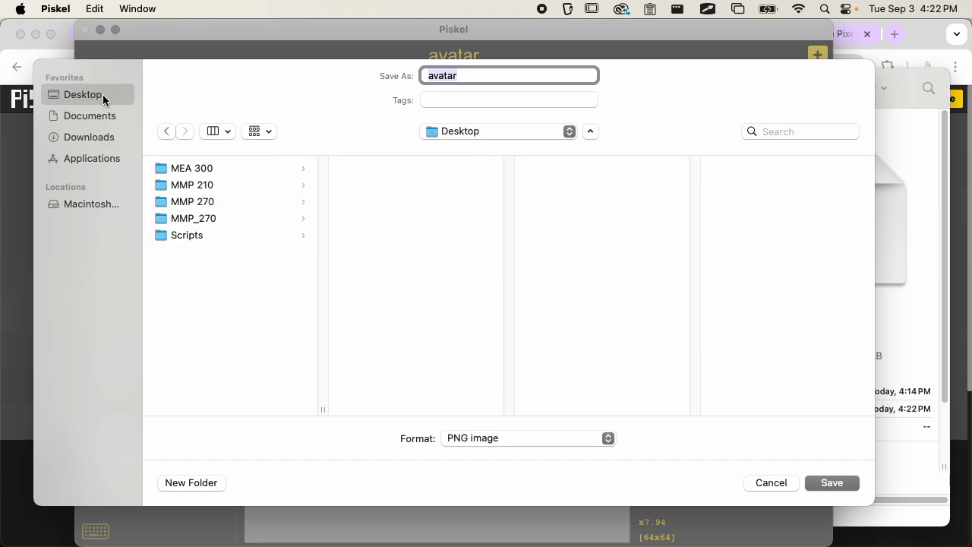
click(228, 220)
click(349, 173)
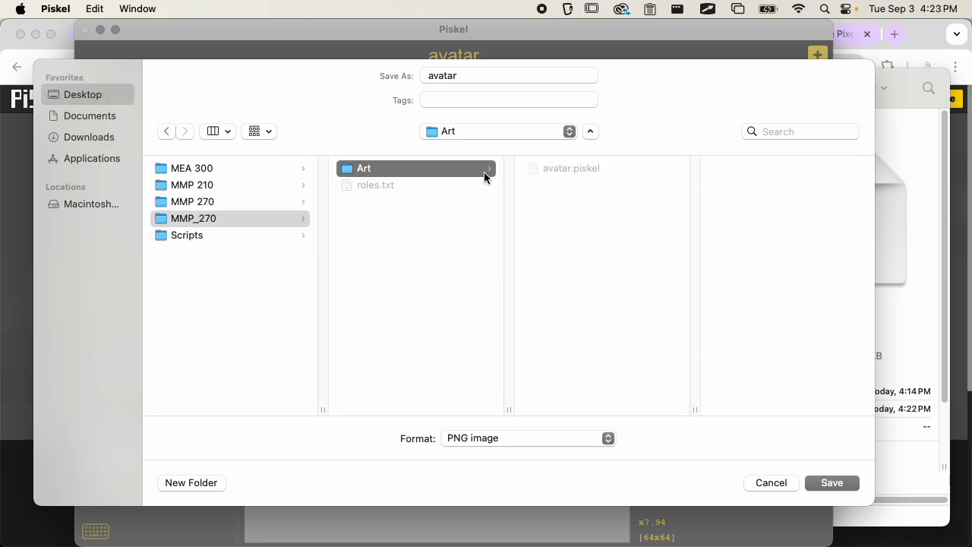
click(474, 437)
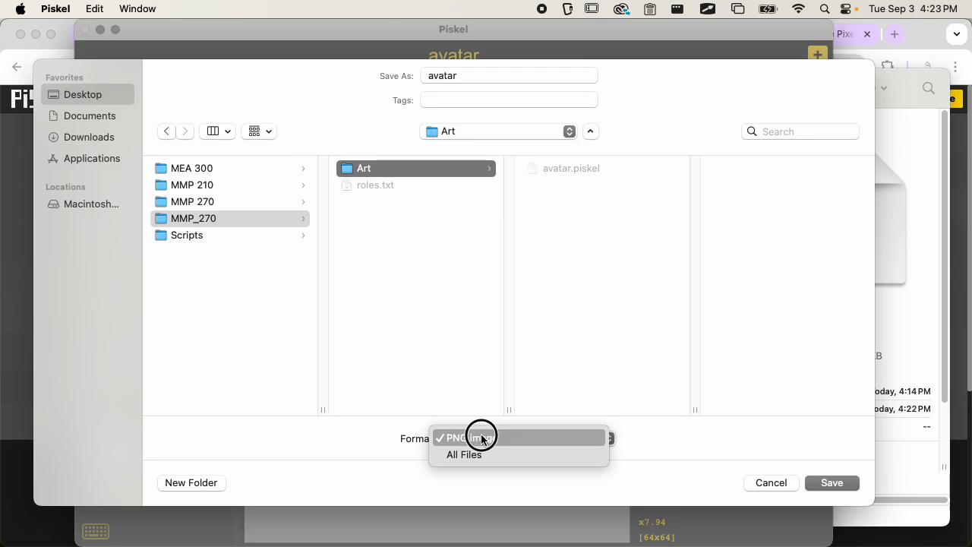
click(482, 439)
click(847, 484)
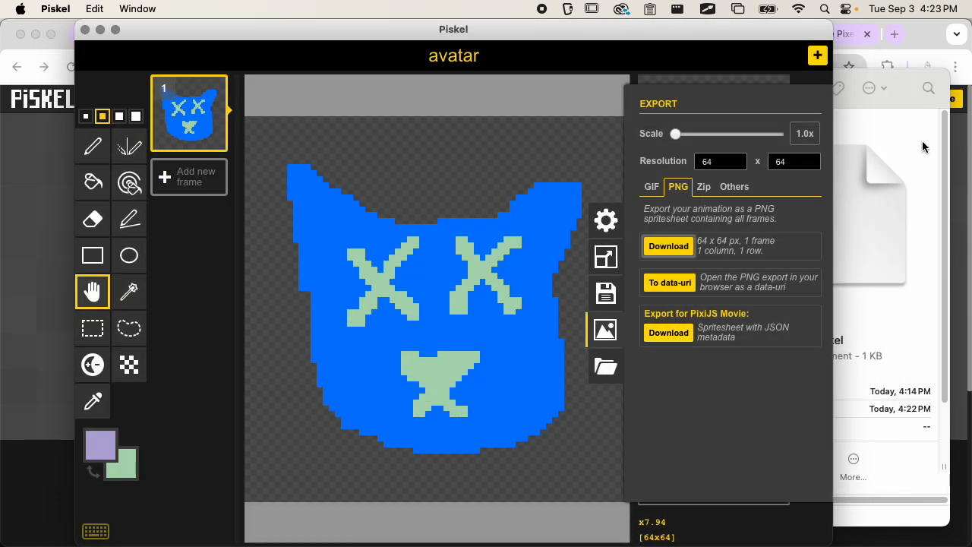
Switch to Finder and preview the exported avatar.png in the Art folder
click(943, 82)
click(678, 171)
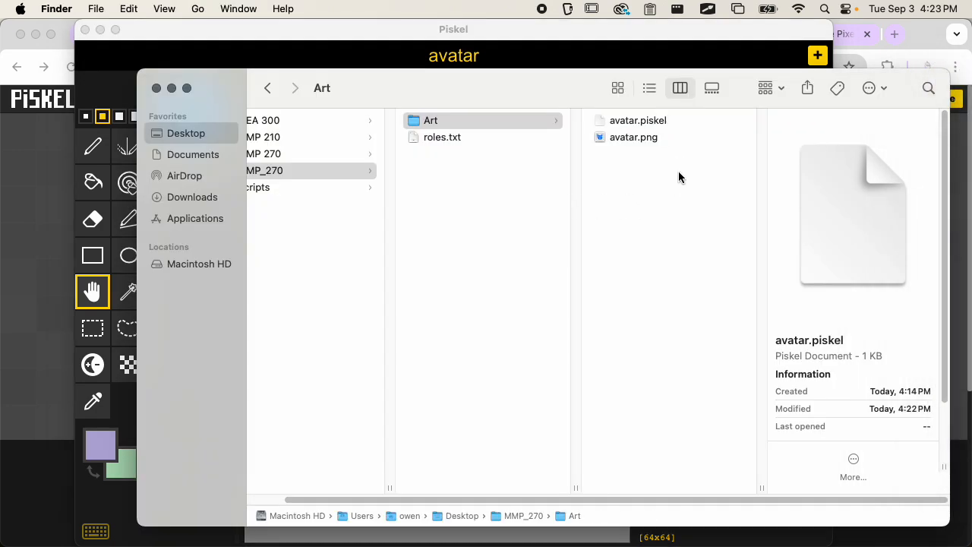
click(673, 139)
click(684, 148)
key(space)
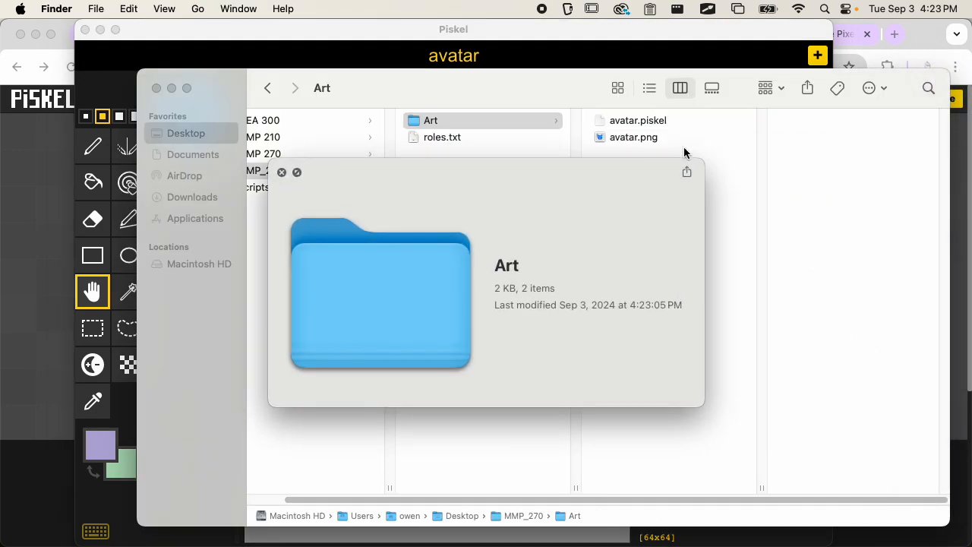
key(space)
key(Down)
key(Down)
key(space)
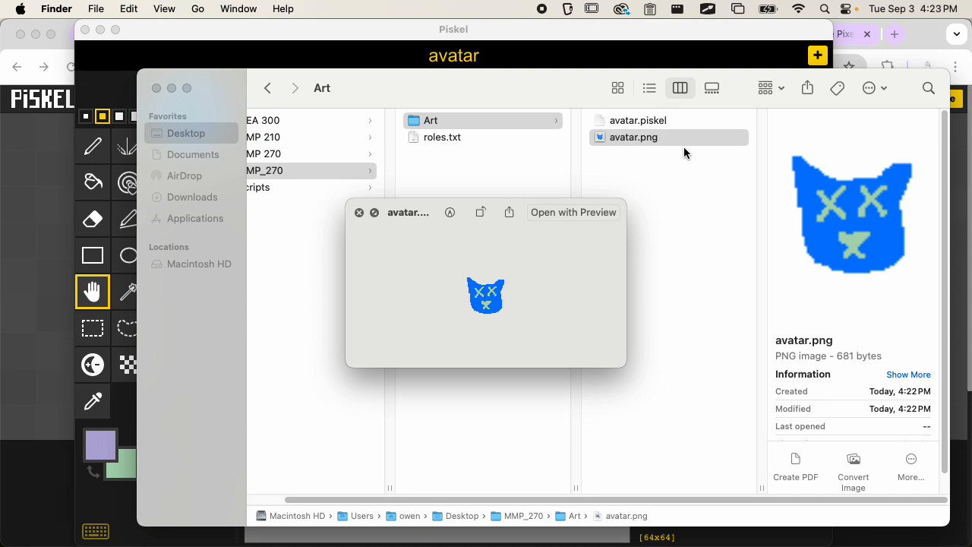
key(space)
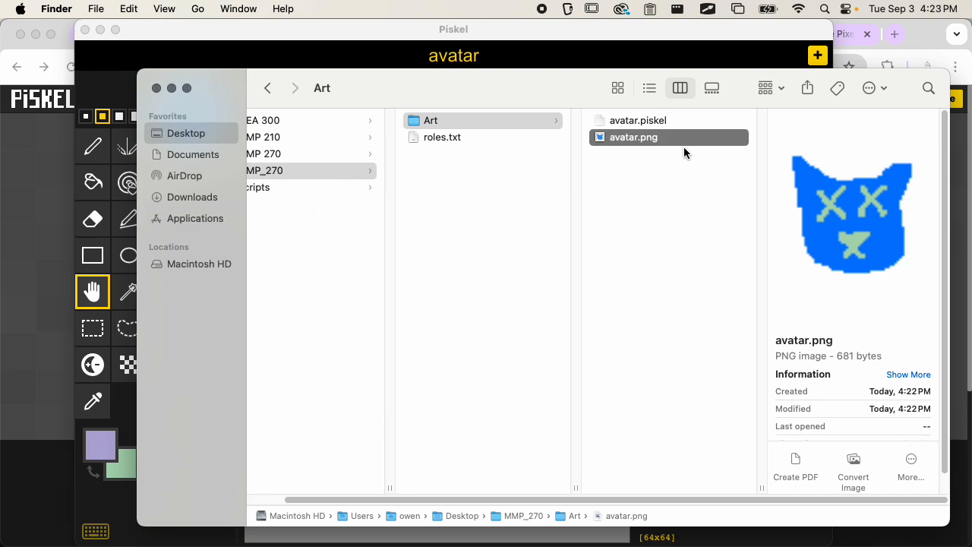
Switch to Chrome and examine the author avatars in the Blog Authors list on the MMP 270 Fall 2024 course site
click(890, 26)
click(410, 35)
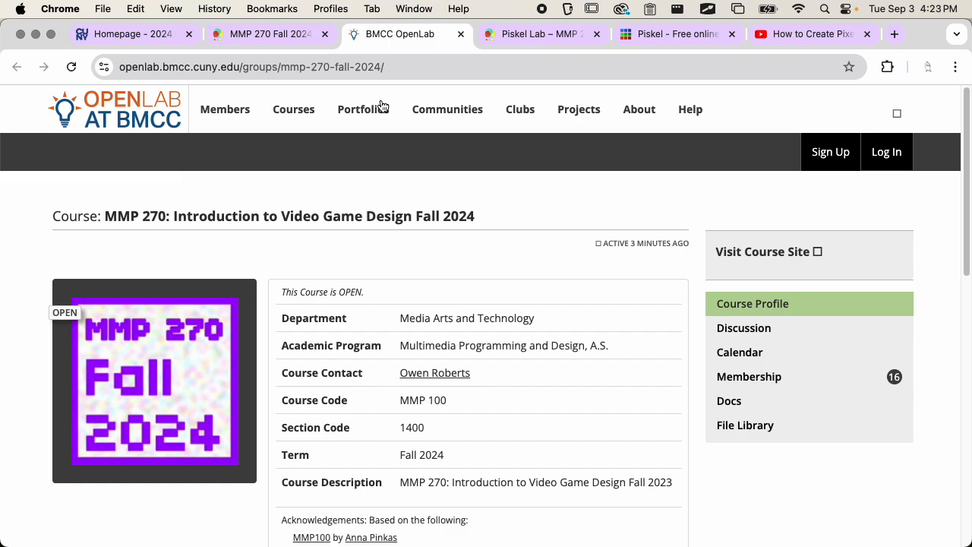
click(250, 30)
scroll(289, 469, down, 5)
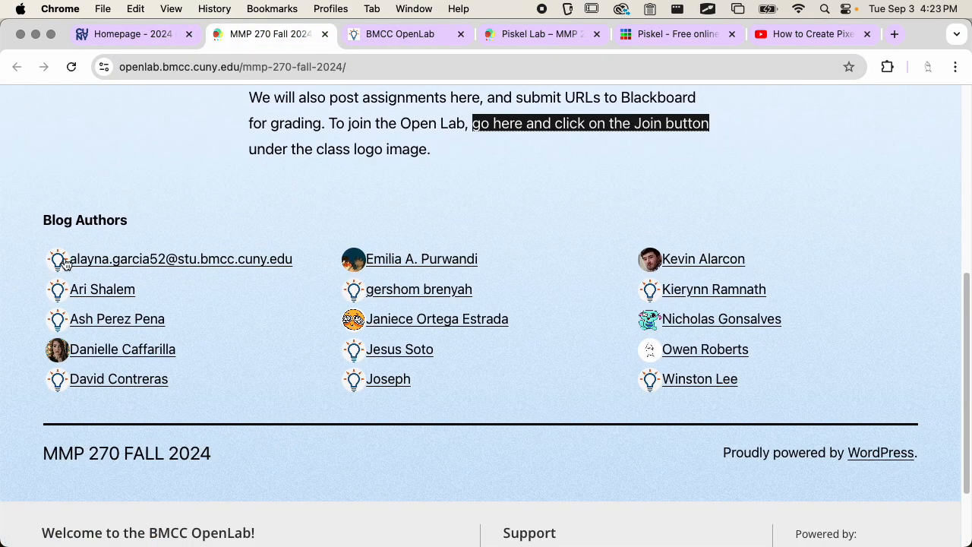
scroll(235, 316, up, 1)
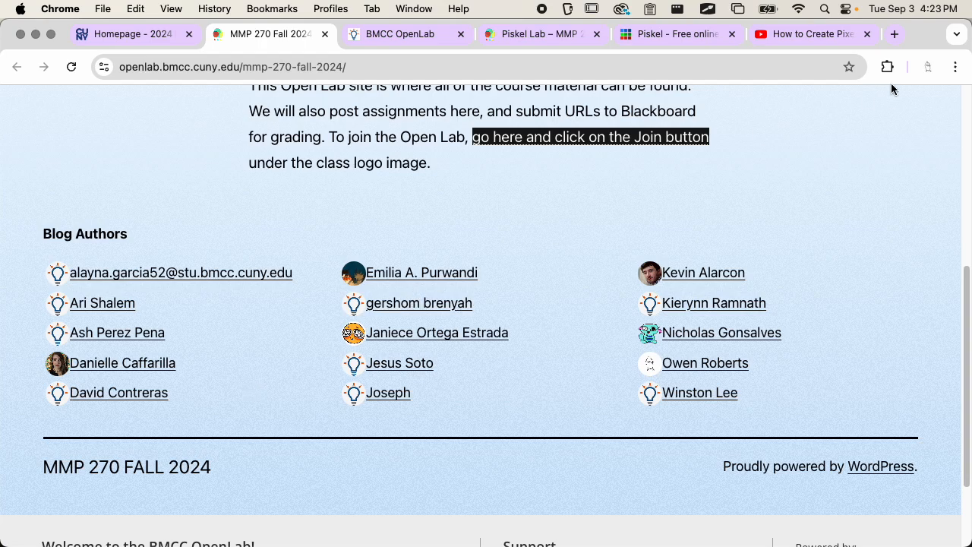
Switch back to Piskel, set the PNG export scale to 4.0x for a 256 x 256 resolution, and start the PNG download
key(super+Tab)
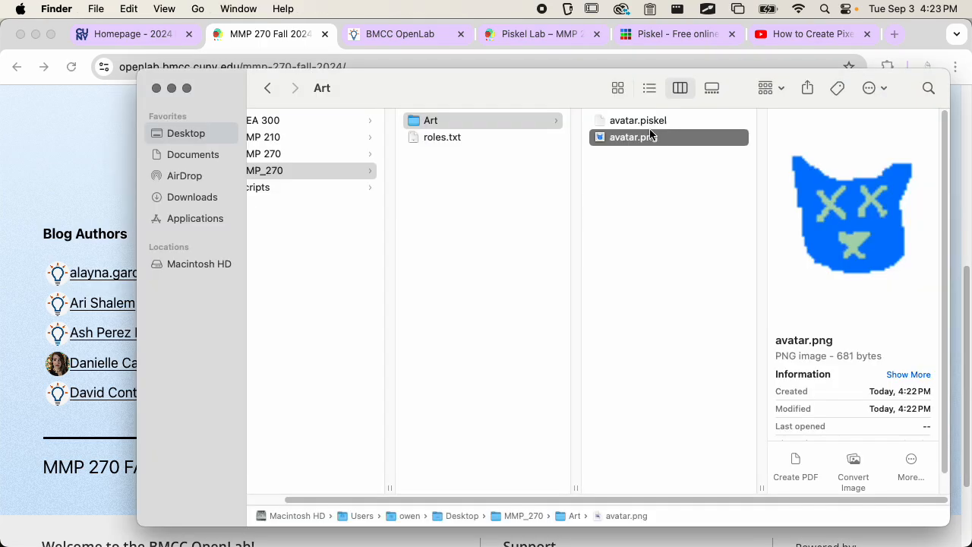
key(super+Tab)
key(super+Tab)
key(super+Tab)
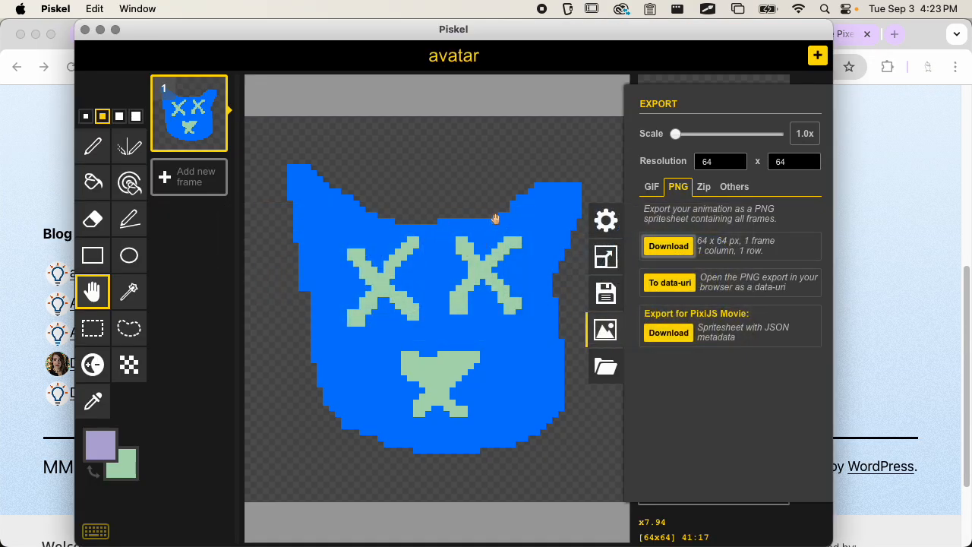
click(598, 336)
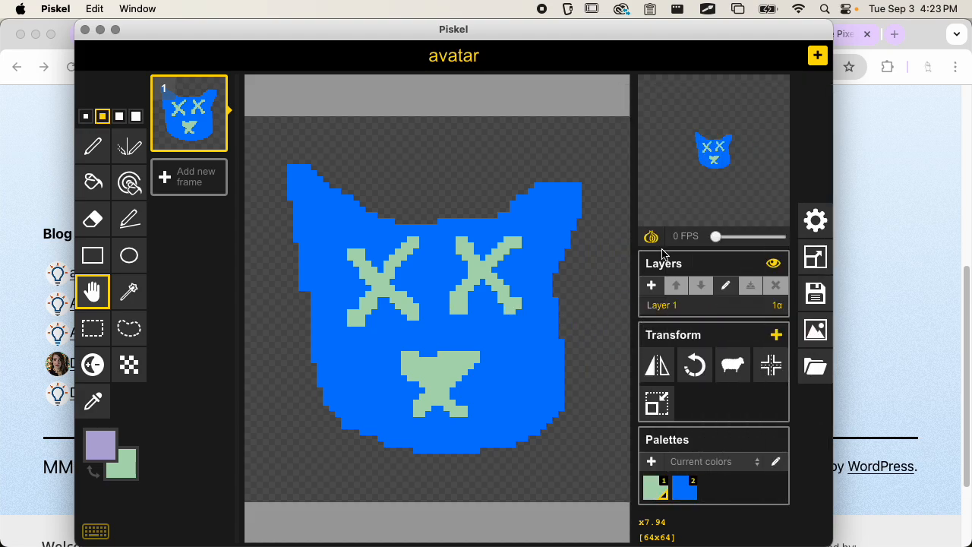
click(814, 330)
drag(677, 134, 686, 137)
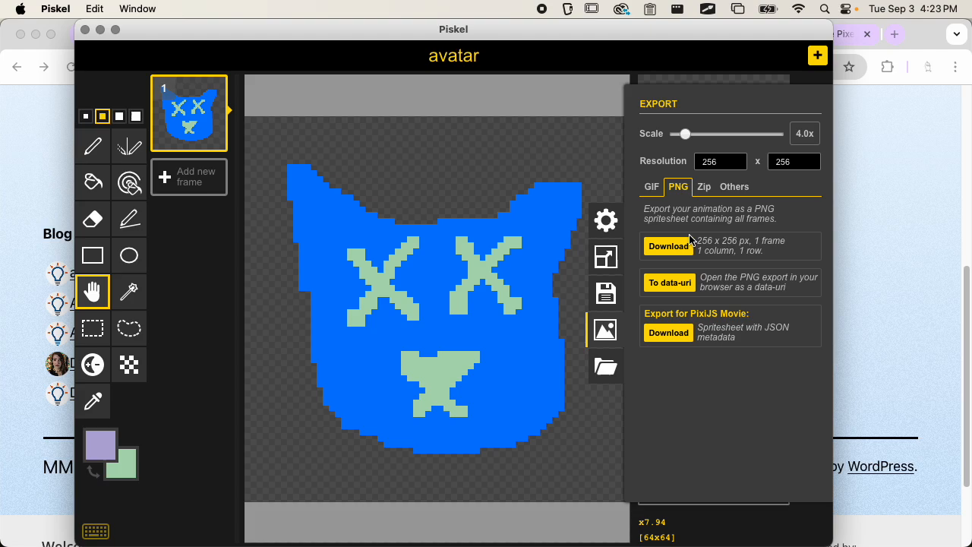
click(666, 245)
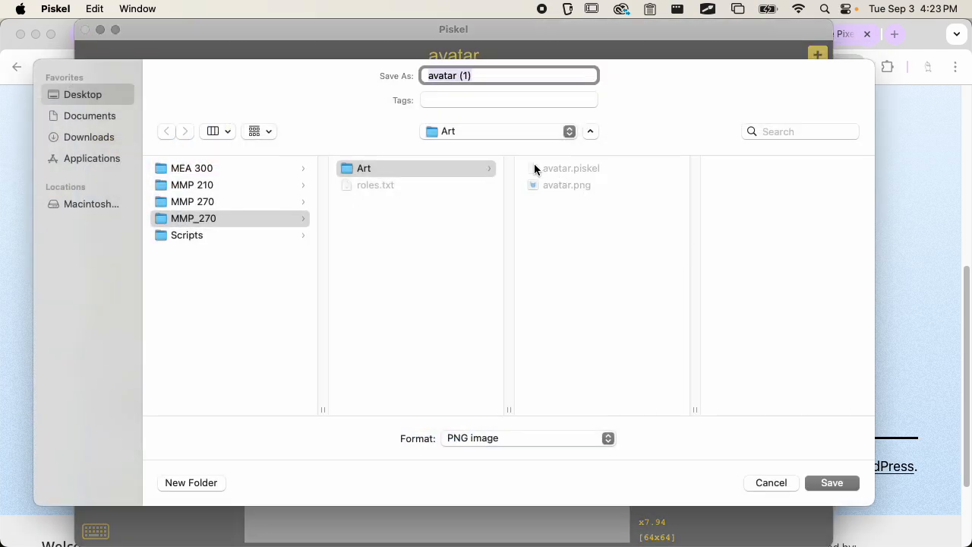
Save the enlarged PNG as avatar_256 in the Art folder and close the export settings
click(499, 76)
key(BackSpace)
key(BackSpace)
key(BackSpace)
key(BackSpace)
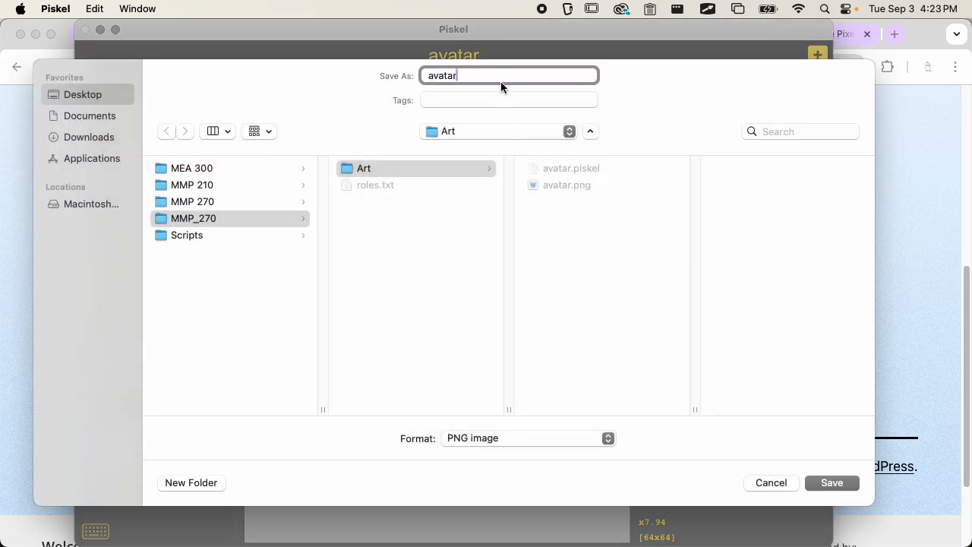
text(_256)
key(Return)
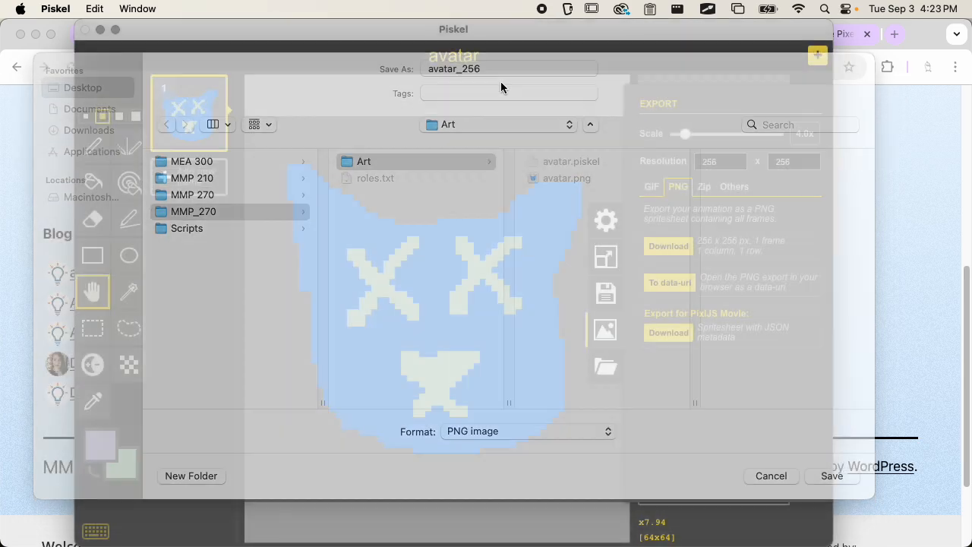
click(607, 329)
Return to Finder and preview the smaller avatar.png again among the exported files
key(super+Tab)
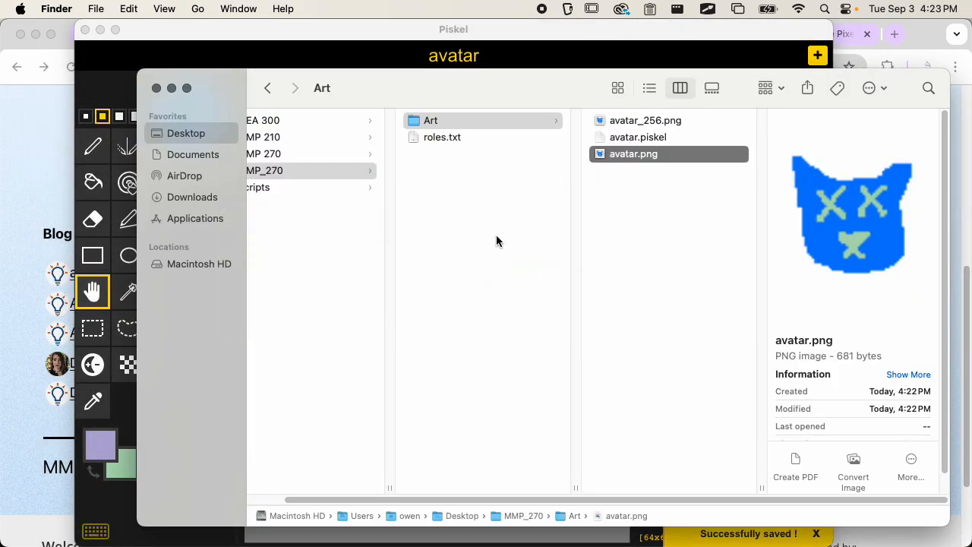
click(630, 191)
click(660, 122)
click(664, 155)
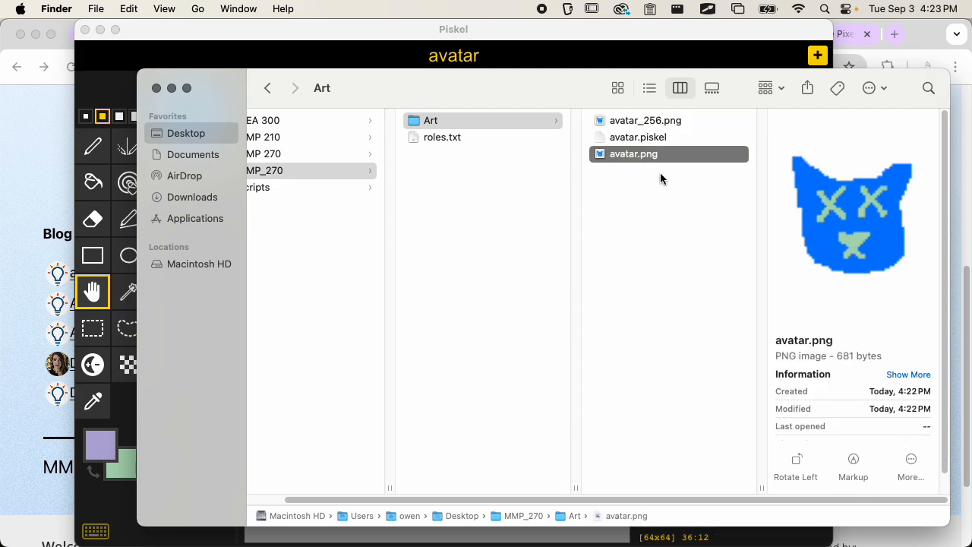
key(space)
key(space)
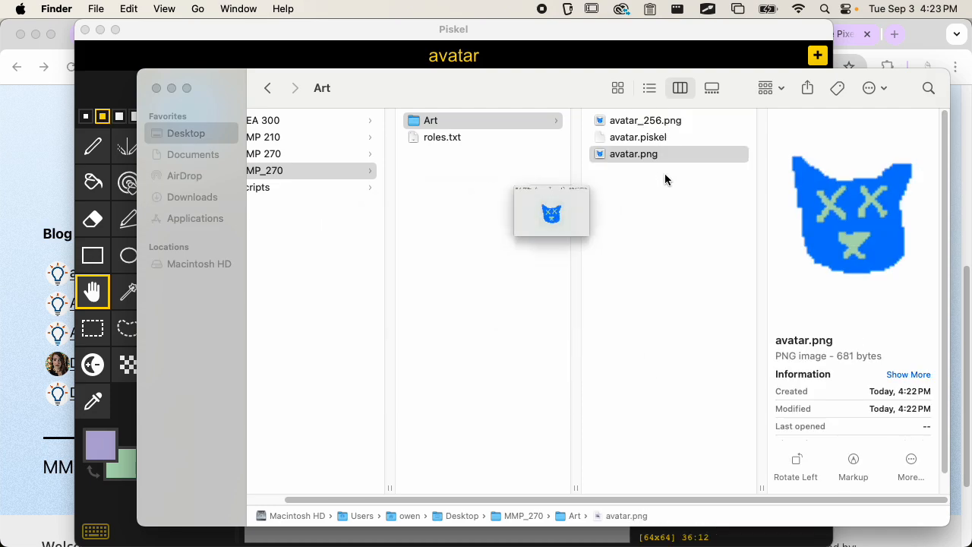
Select avatar_256.png in the Art folder and preview the enlarged image
key(Up)
key(Up)
key(space)
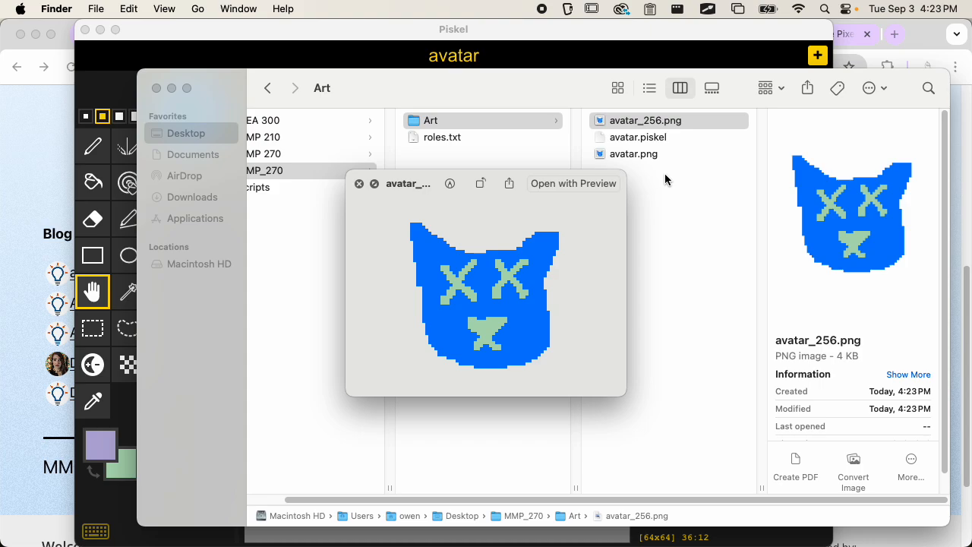
key(space)
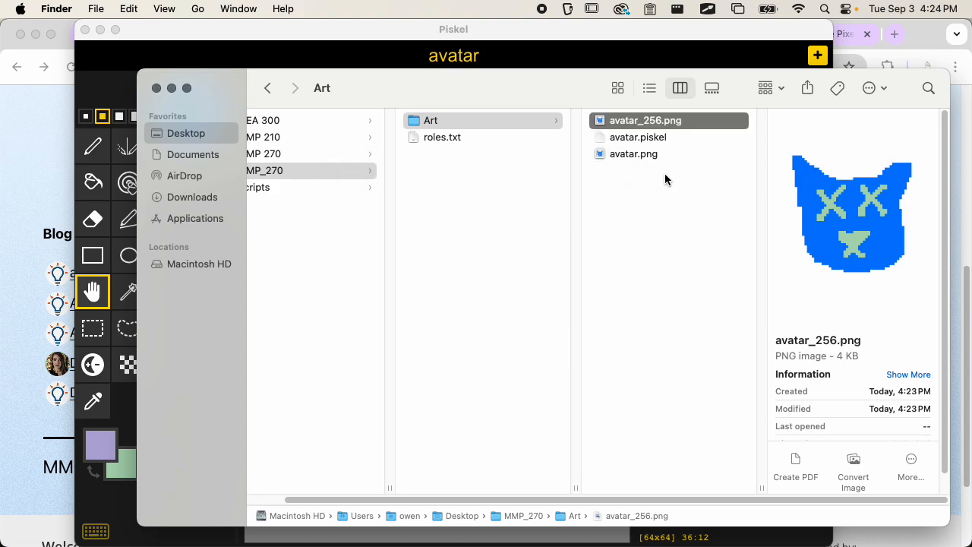
key(space)
key(space)
Examine the file size and pixel dimensions of avatar_256.png in its file details
scroll(848, 314, down, 3)
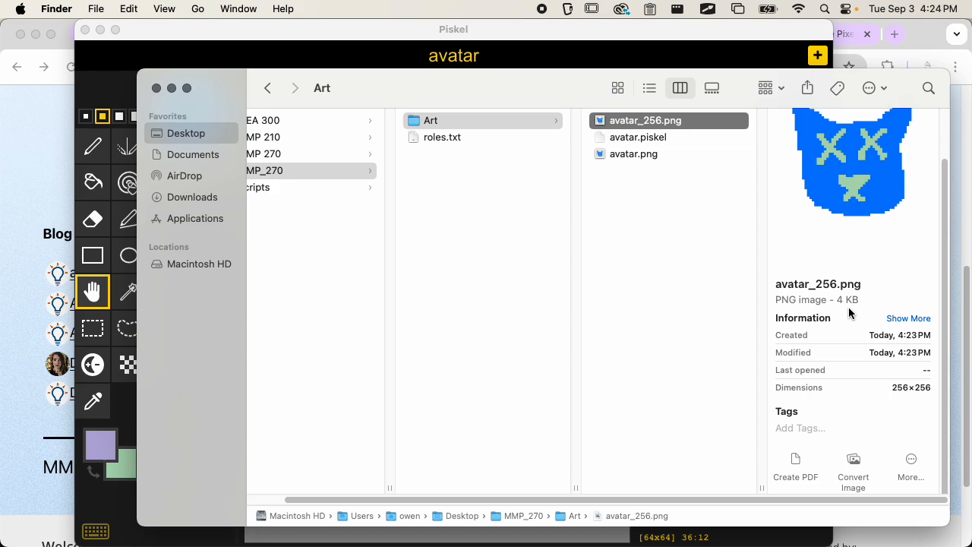
drag(839, 315, 874, 313)
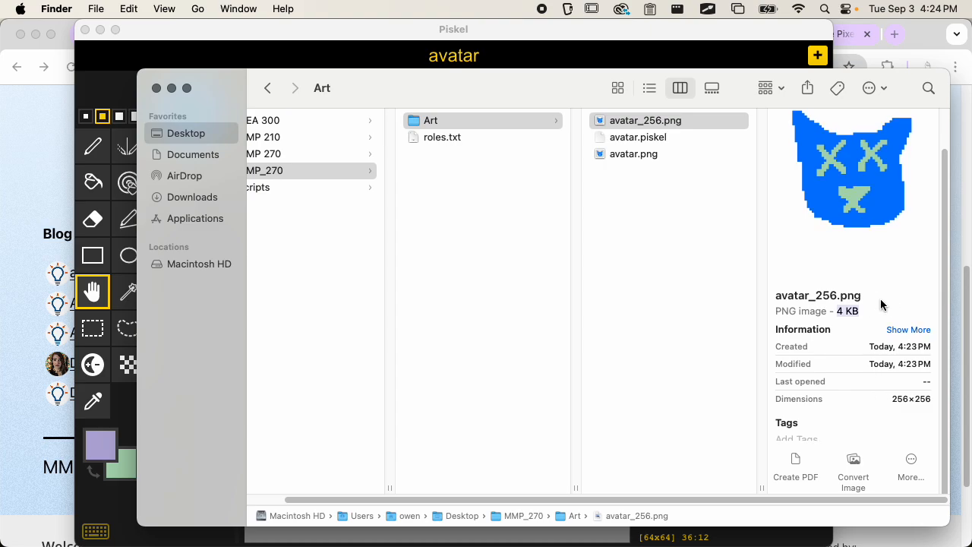
click(834, 311)
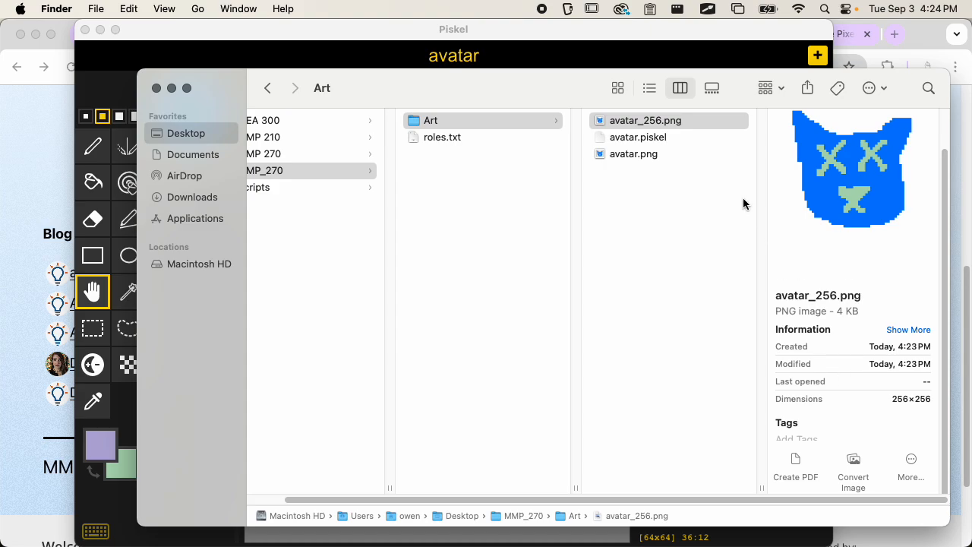
drag(528, 80, 459, 63)
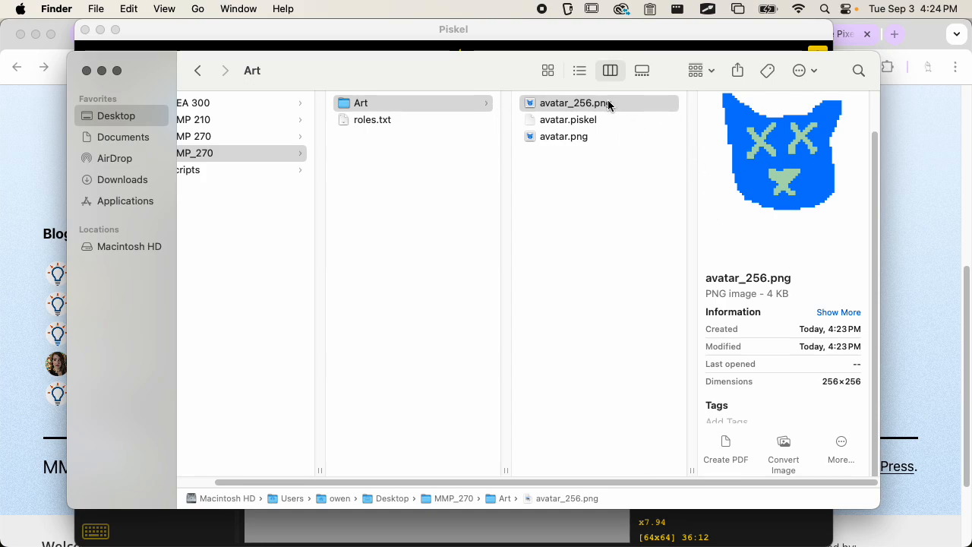
drag(472, 58, 525, 91)
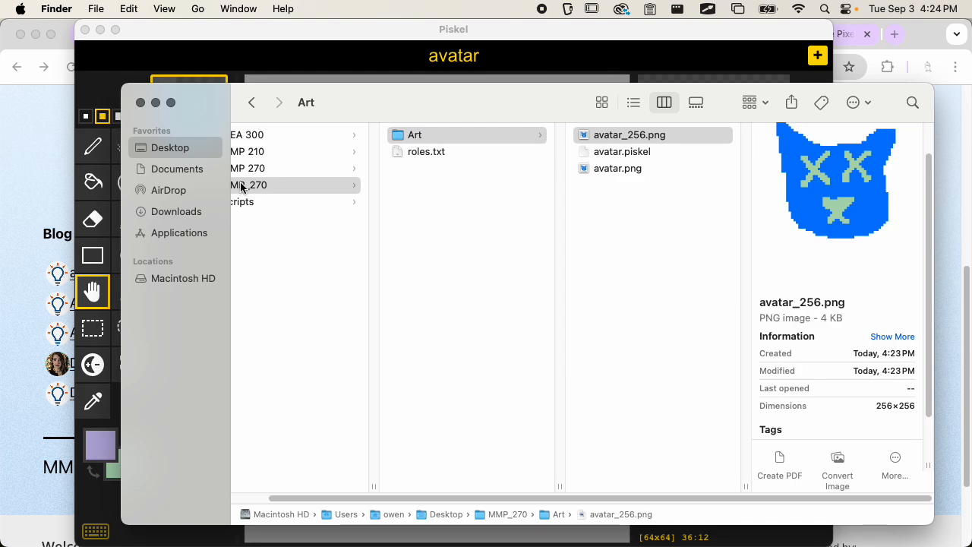
Switch to Chrome and open the OpenLab login page from the MMP 270 Fall 2024 course site
key(super+Tab)
scroll(476, 238, up, 10)
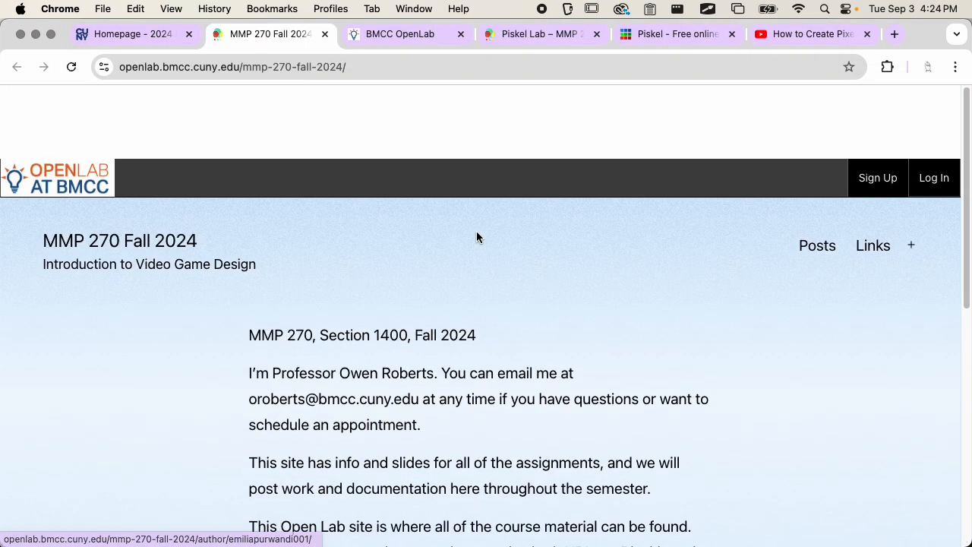
scroll(477, 238, down, 2)
mouse_move(87, 117)
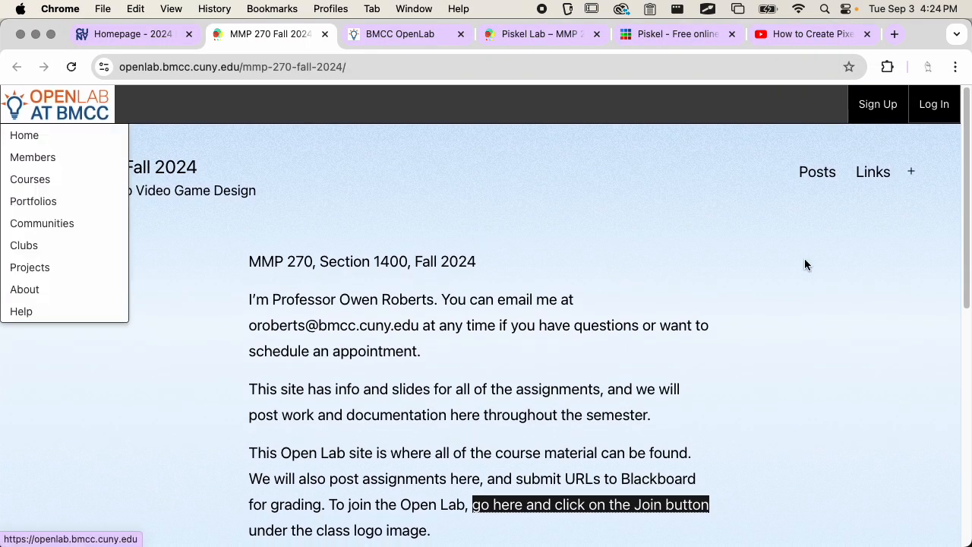
mouse_move(971, 125)
click(948, 91)
key(super+Tab)
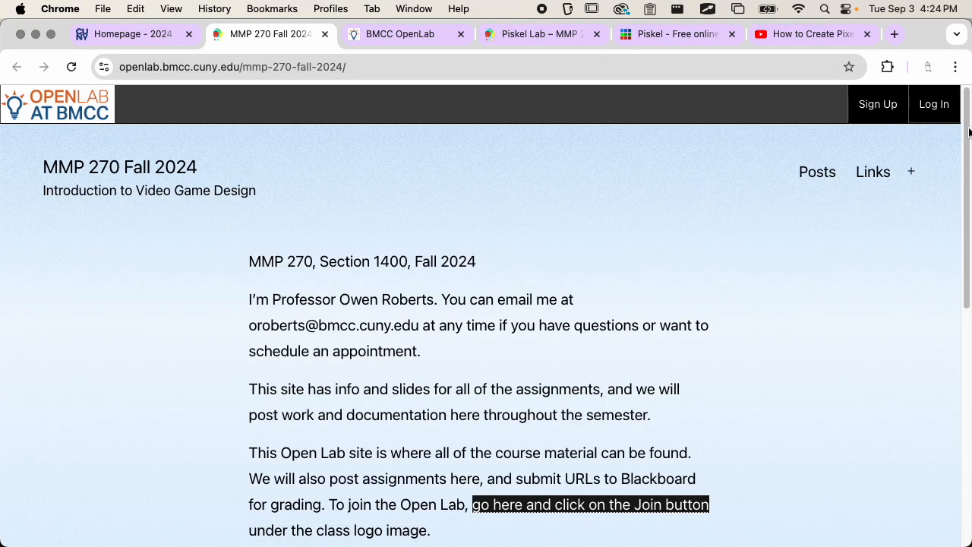
click(936, 107)
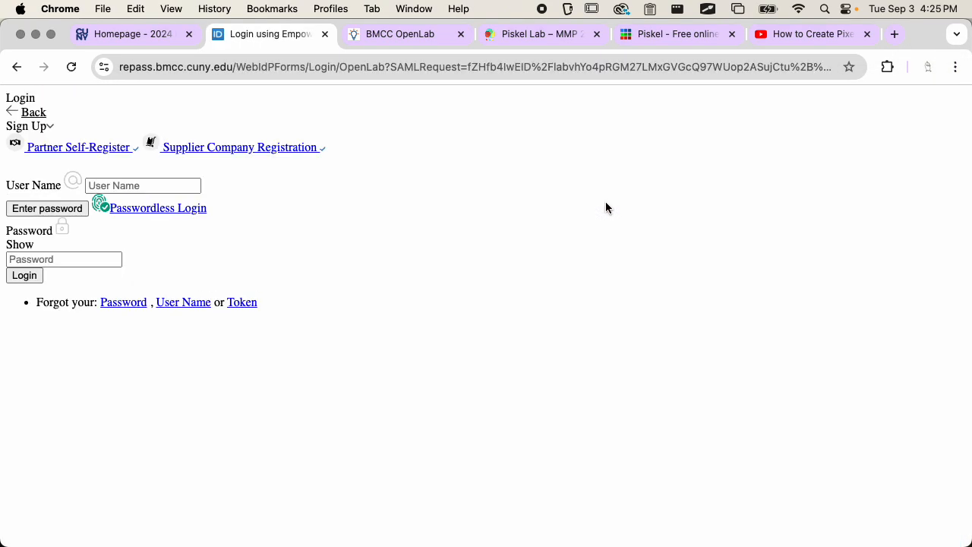
Reload the login page by opening a copy of its address in a new tab, and close the badly rendered original
click(404, 67)
key(super+c)
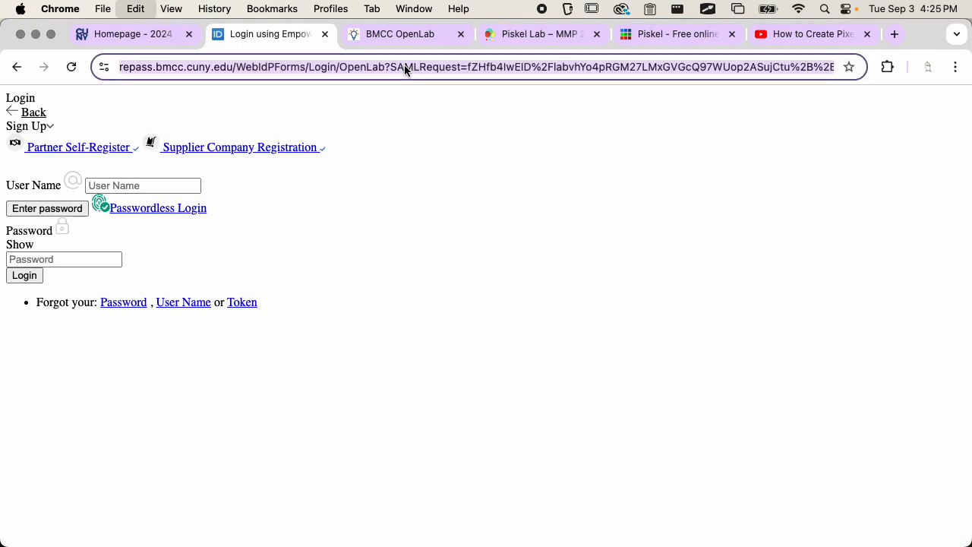
key(super+t)
key(super+v)
key(Return)
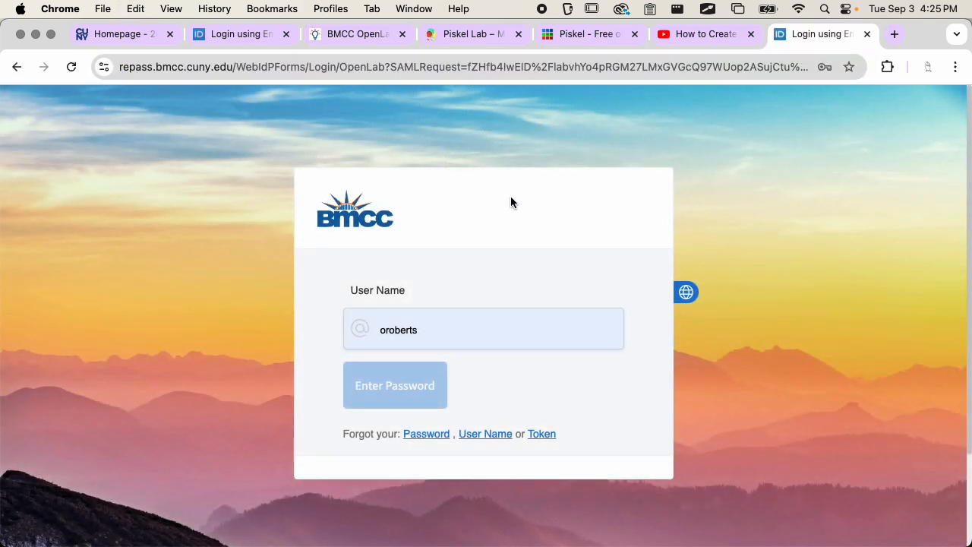
click(286, 35)
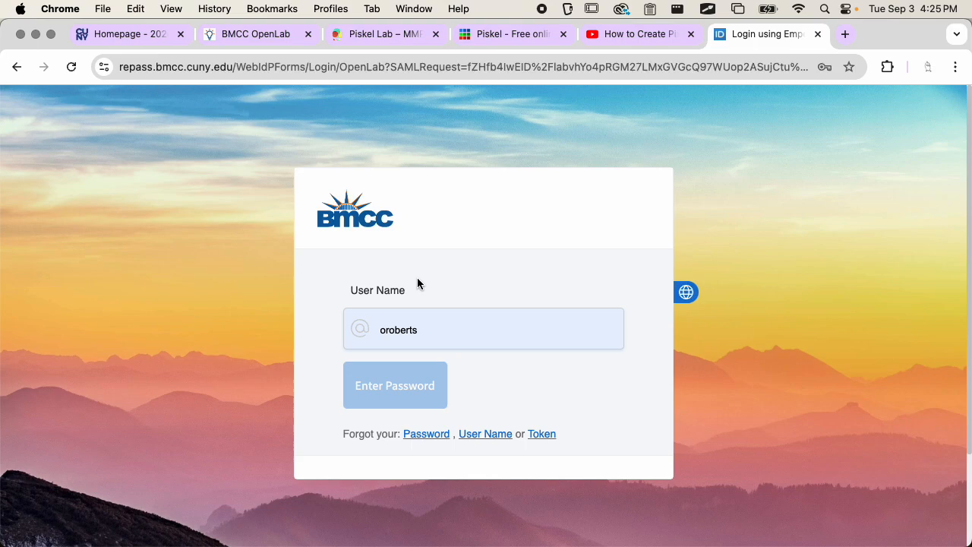
Log in to OpenLab with the prefilled user name and password, and open the My Profile page
click(406, 388)
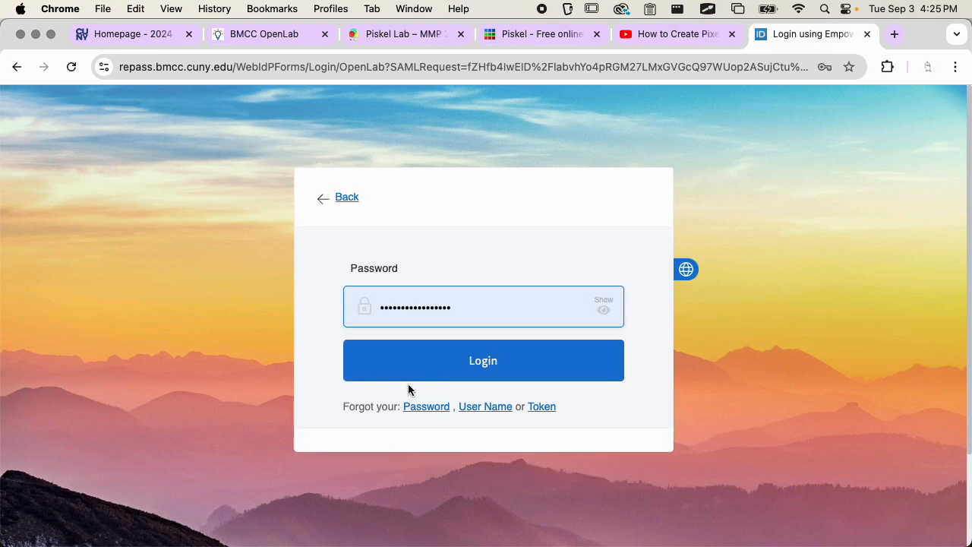
click(459, 367)
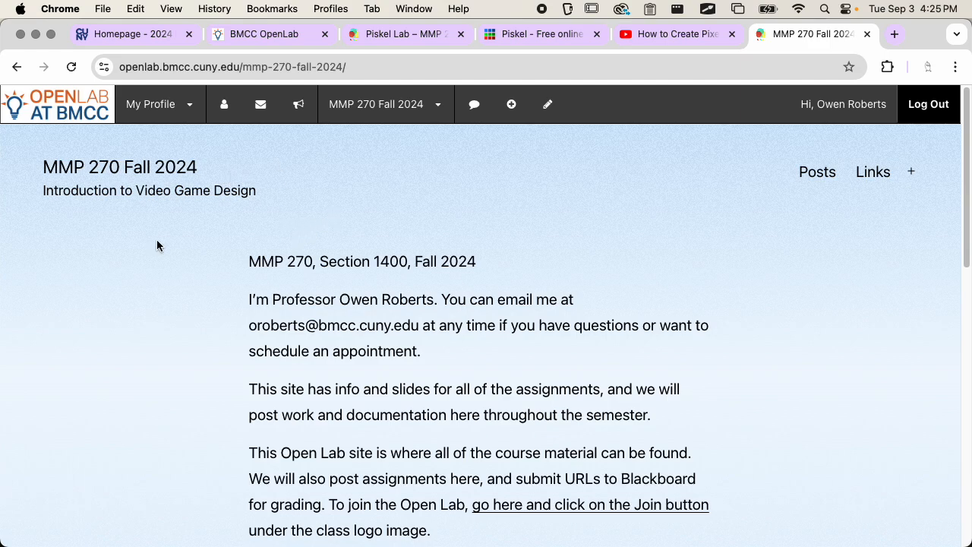
mouse_move(187, 121)
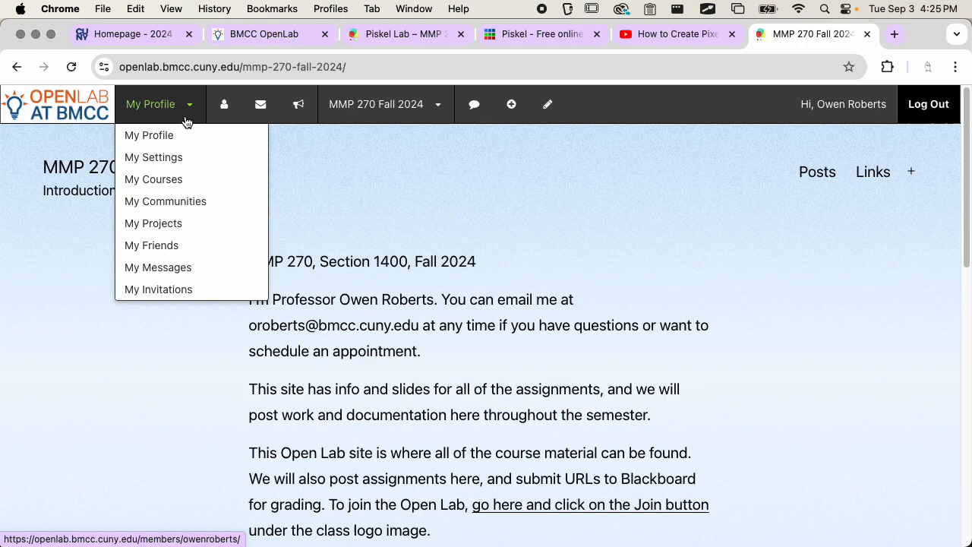
click(168, 137)
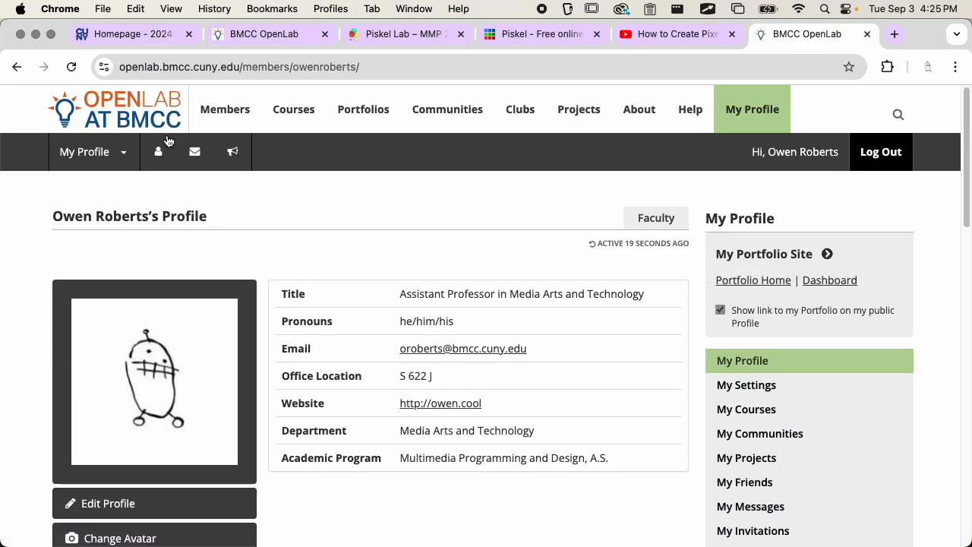
Open the Change Avatar page from below the current profile picture
scroll(183, 254, down, 1)
scroll(183, 259, down, 3)
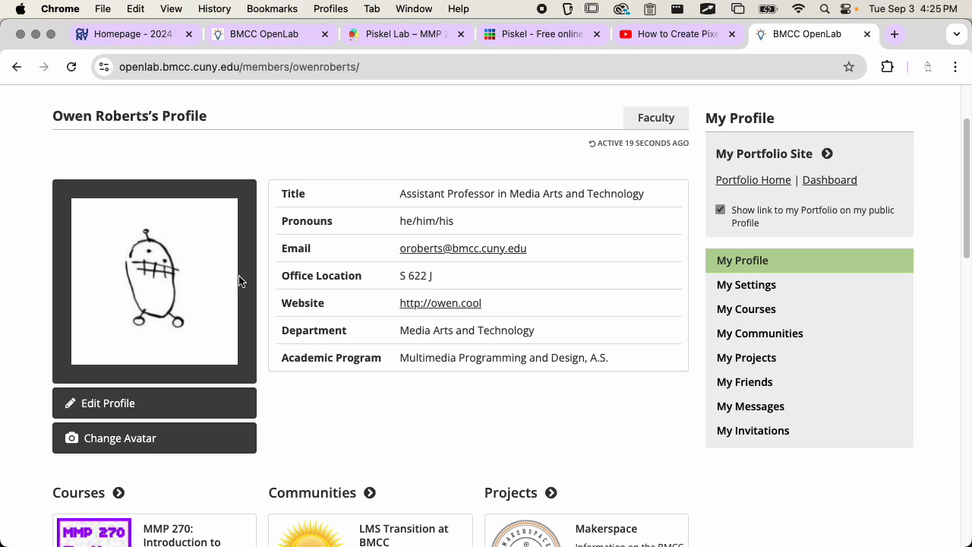
scroll(221, 327, down, 1)
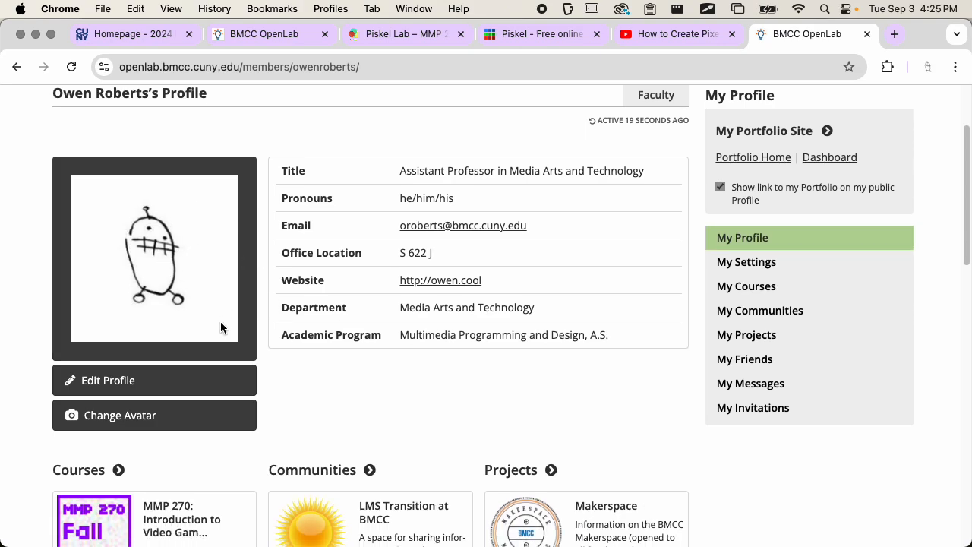
click(136, 419)
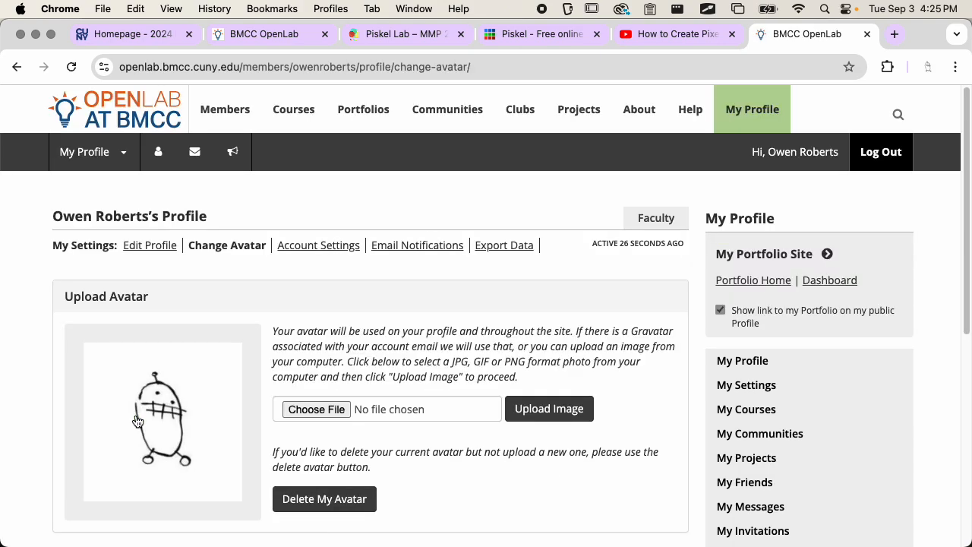
Choose avatar_256.png from the Art folder inside MMP_270 on the Desktop and upload it as the new avatar image
scroll(135, 418, down, 3)
click(341, 287)
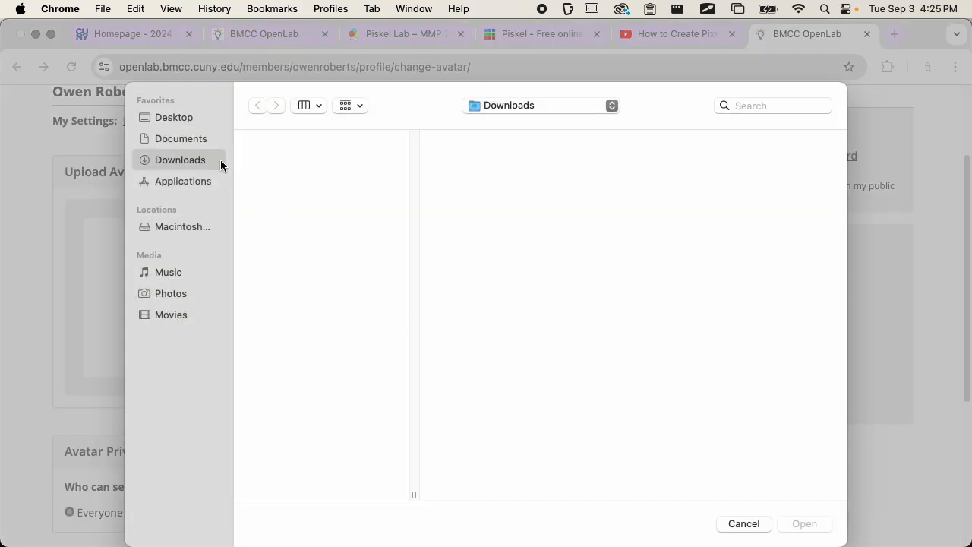
click(179, 116)
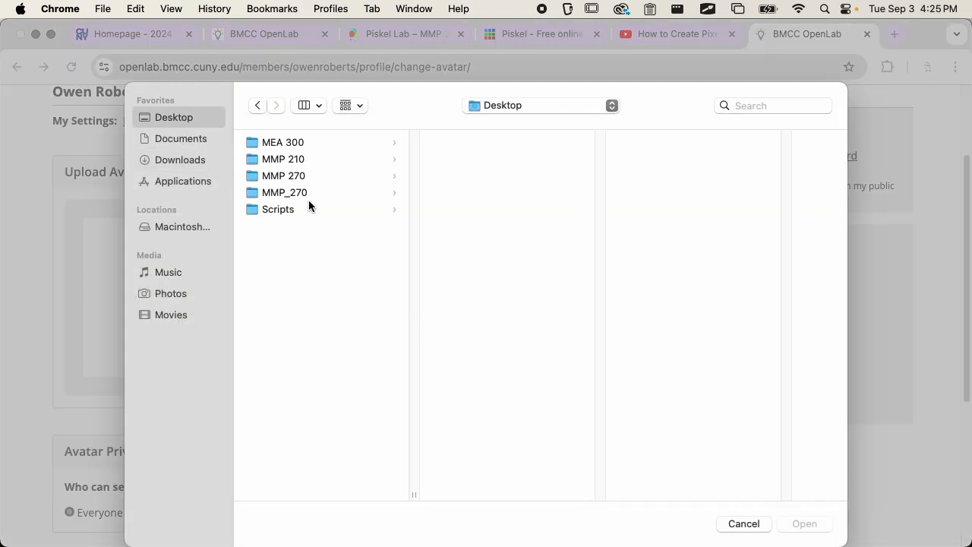
click(311, 193)
click(574, 145)
click(667, 147)
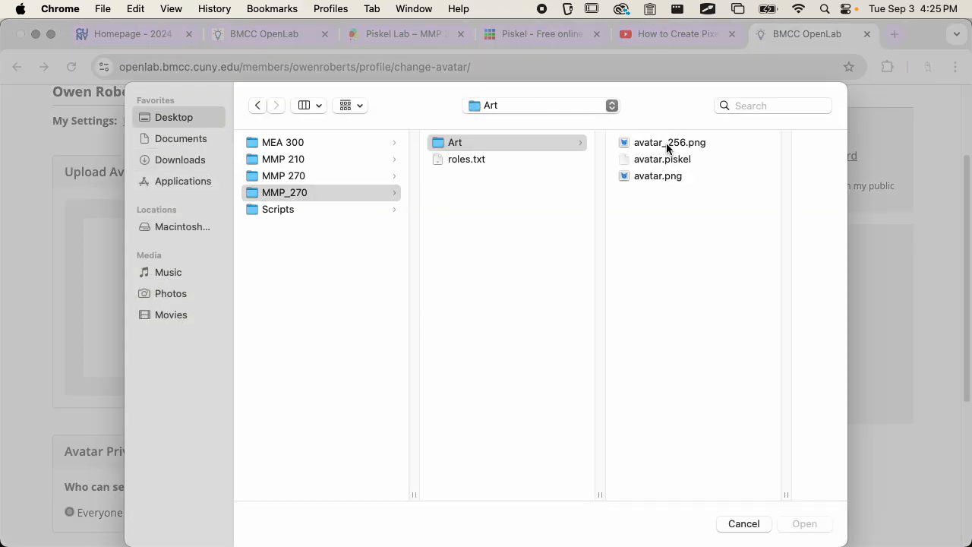
scroll(738, 364, down, 2)
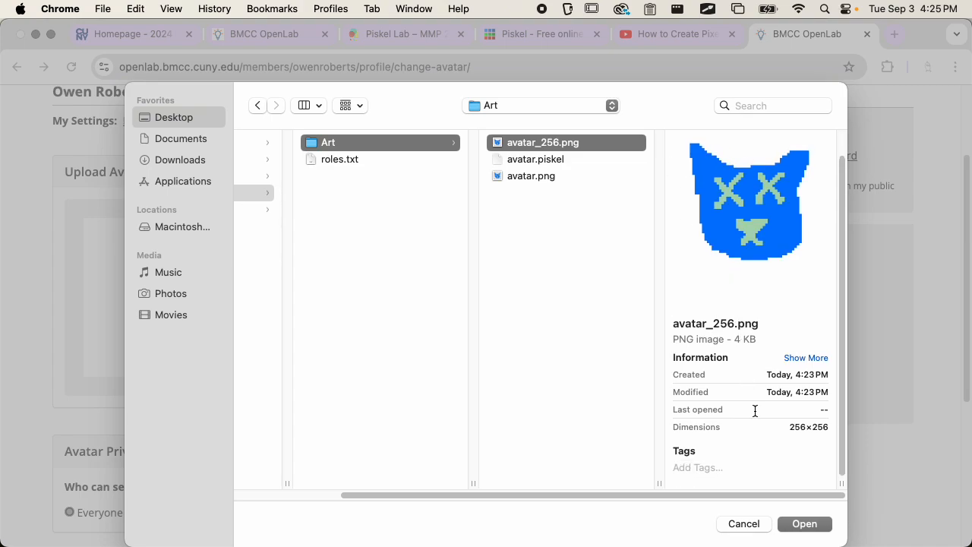
click(799, 524)
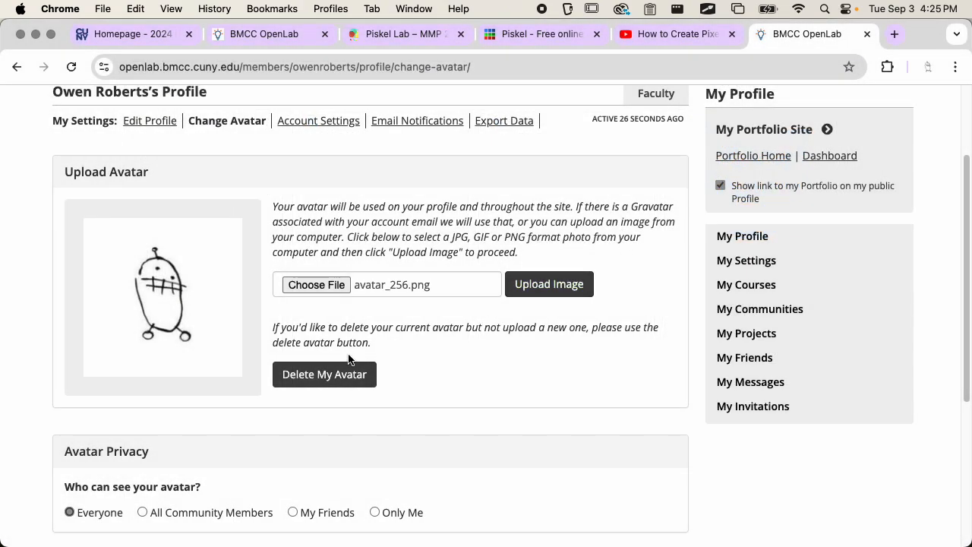
click(557, 286)
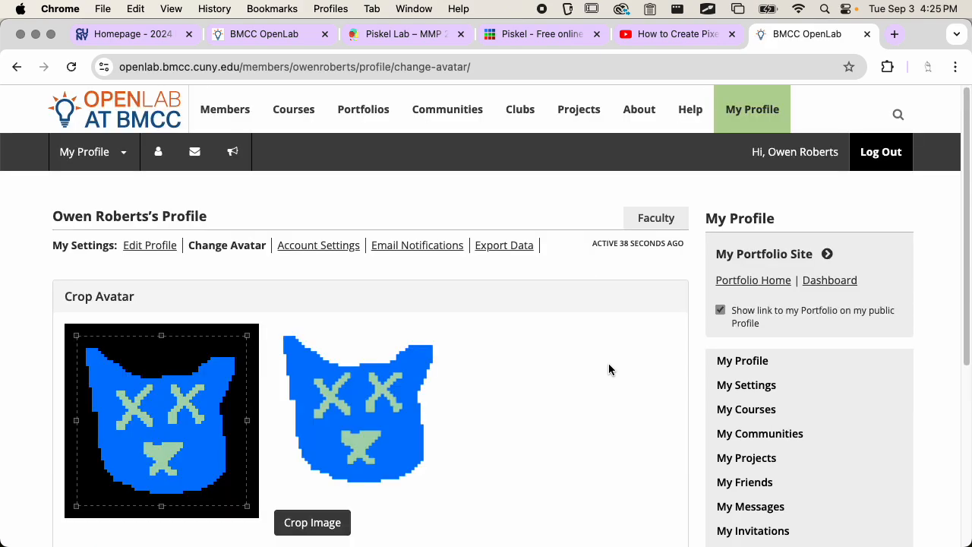
Expand the avatar crop area to cover the whole cat-head image and apply the crop
scroll(608, 369, down, 2)
drag(247, 258, 289, 235)
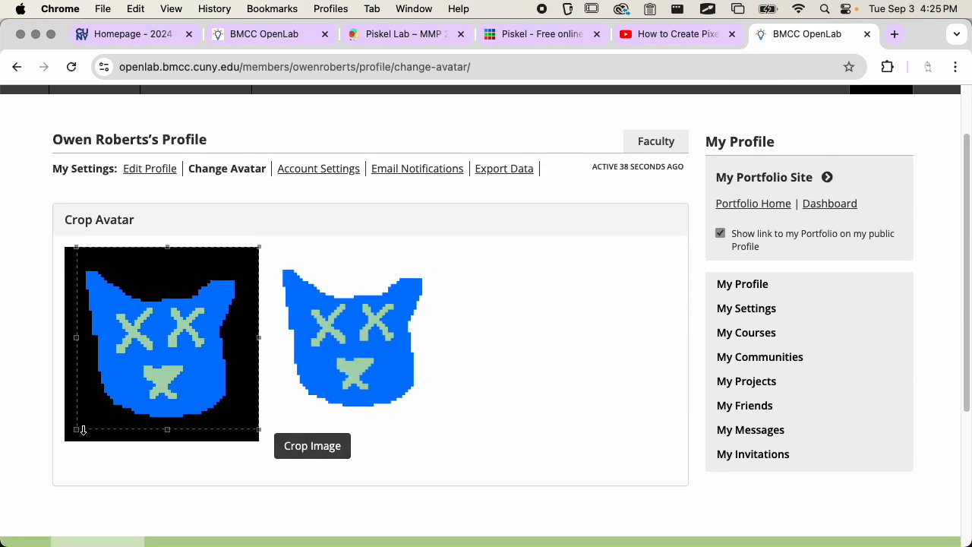
drag(81, 431, 28, 479)
drag(79, 431, 22, 460)
click(302, 460)
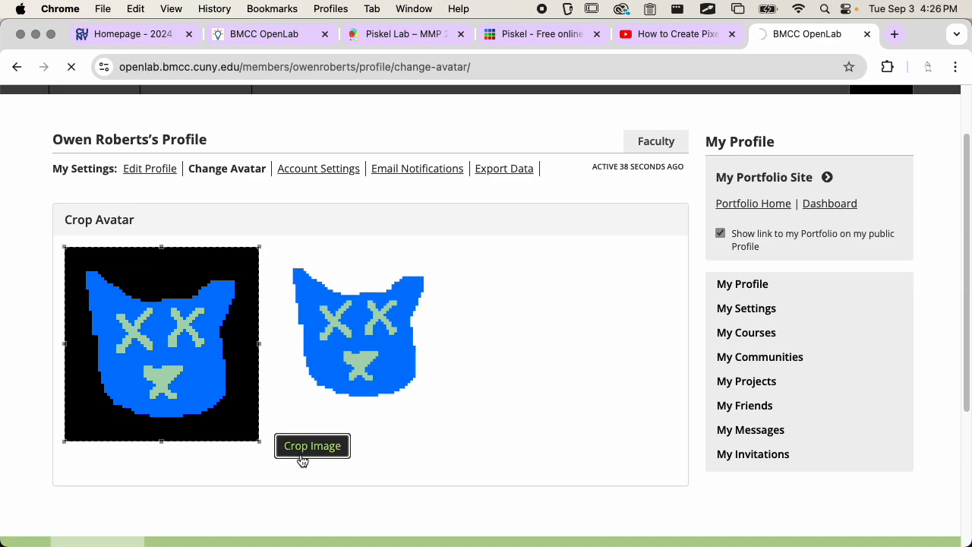
Review the profile page with the new avatar and its courses, communities and projects, and open the portfolio site
scroll(302, 461, down, 3)
scroll(302, 461, down, 1)
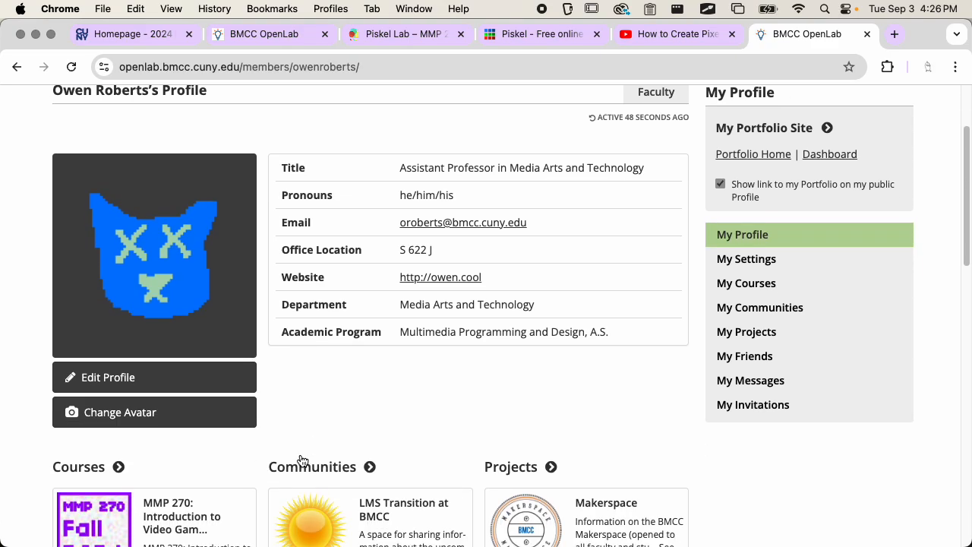
scroll(303, 461, down, 2)
scroll(303, 461, down, 8)
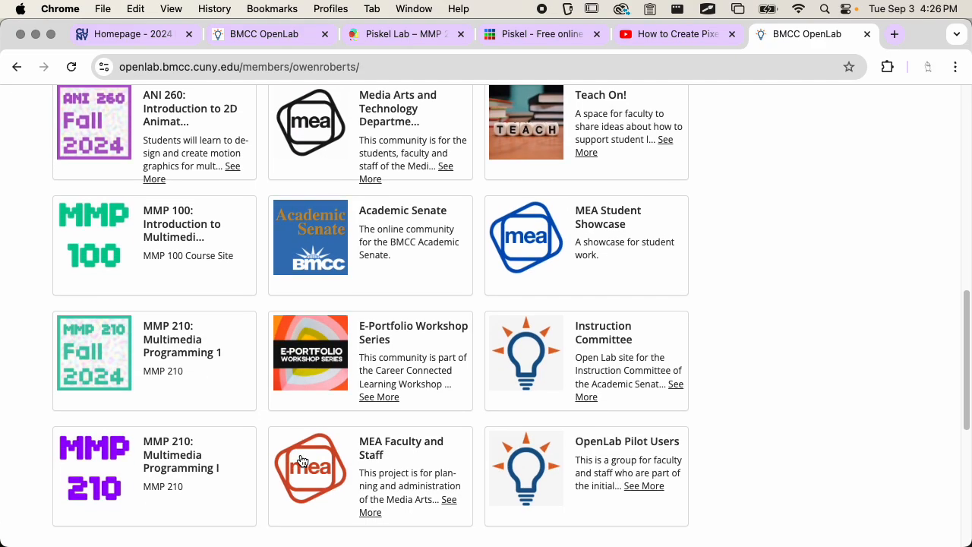
scroll(302, 461, up, 12)
scroll(303, 461, up, 3)
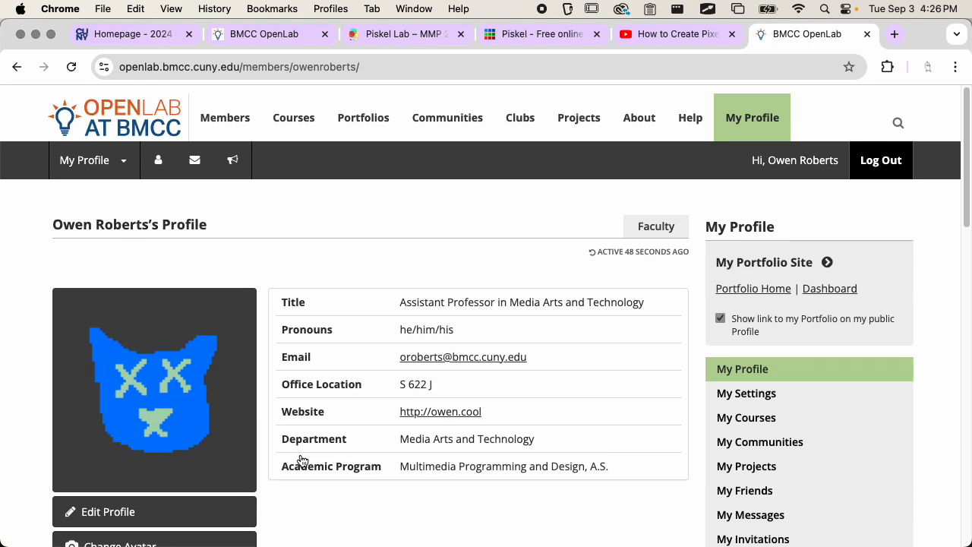
scroll(532, 402, down, 3)
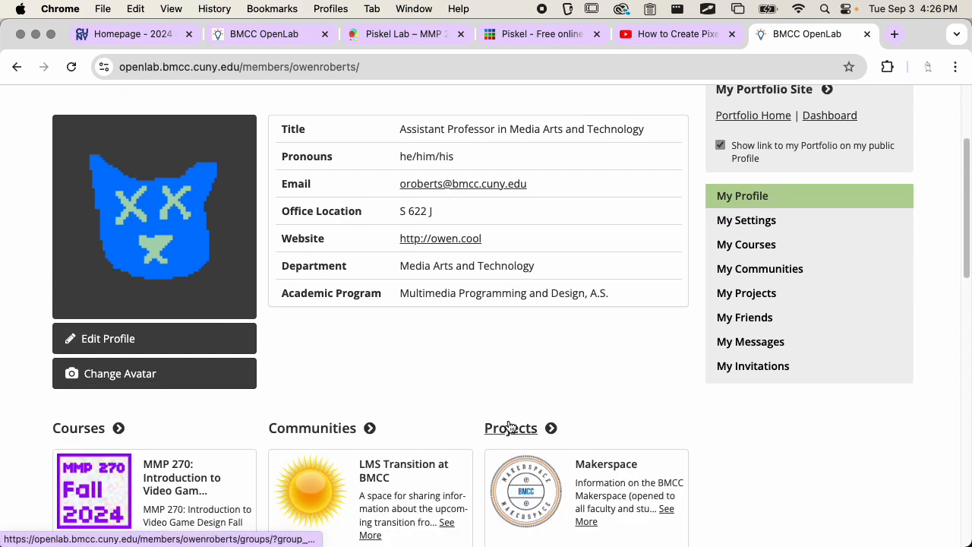
scroll(509, 427, up, 3)
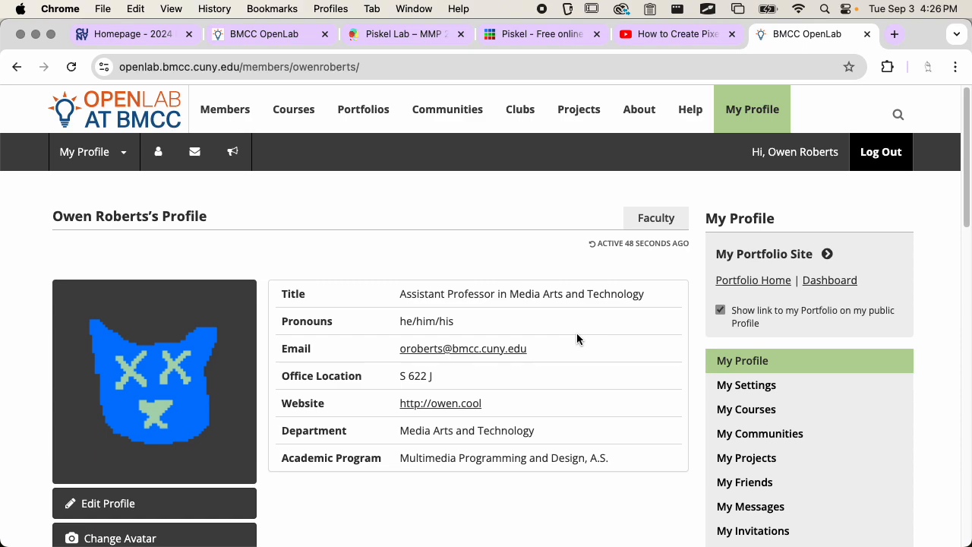
click(768, 260)
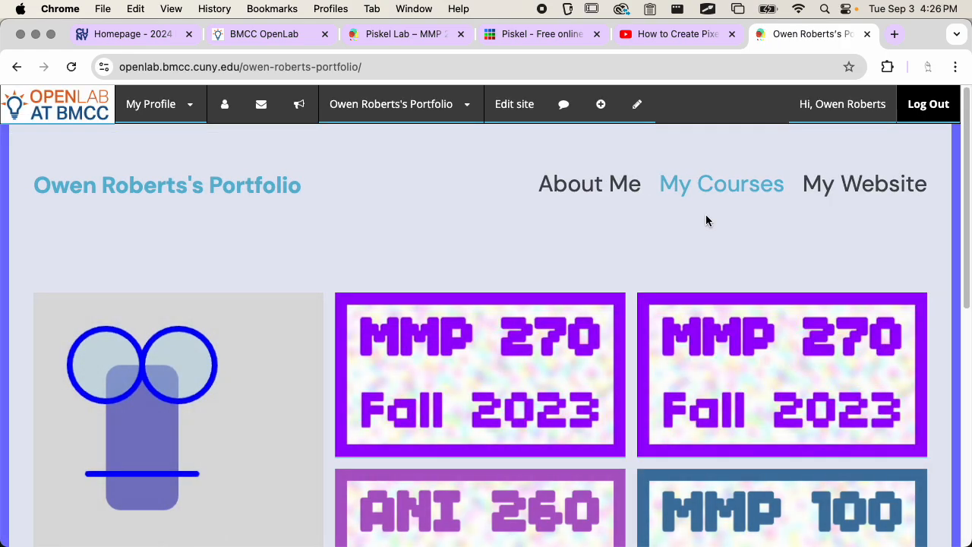
Look over the course tiles on the portfolio site and return to the OpenLab profile page
scroll(662, 217, down, 4)
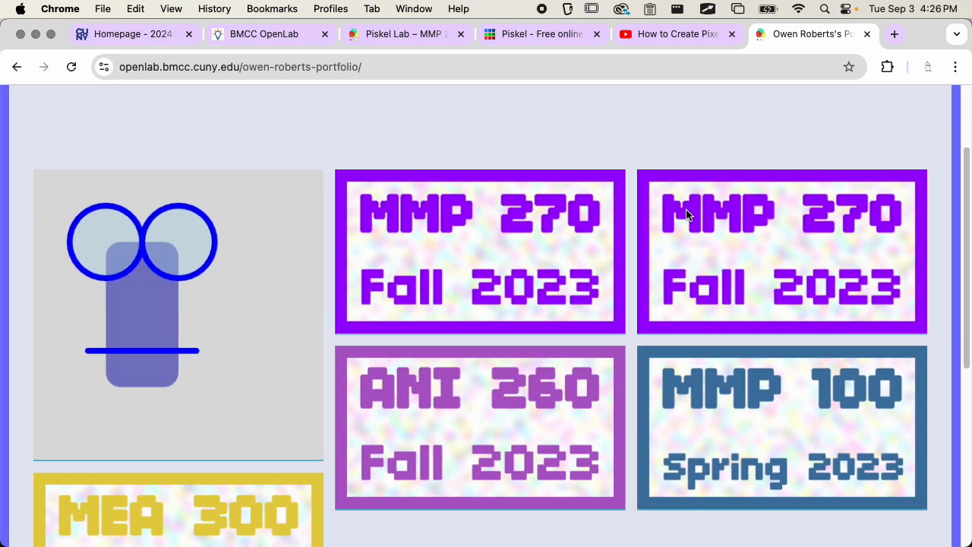
scroll(684, 513, up, 2)
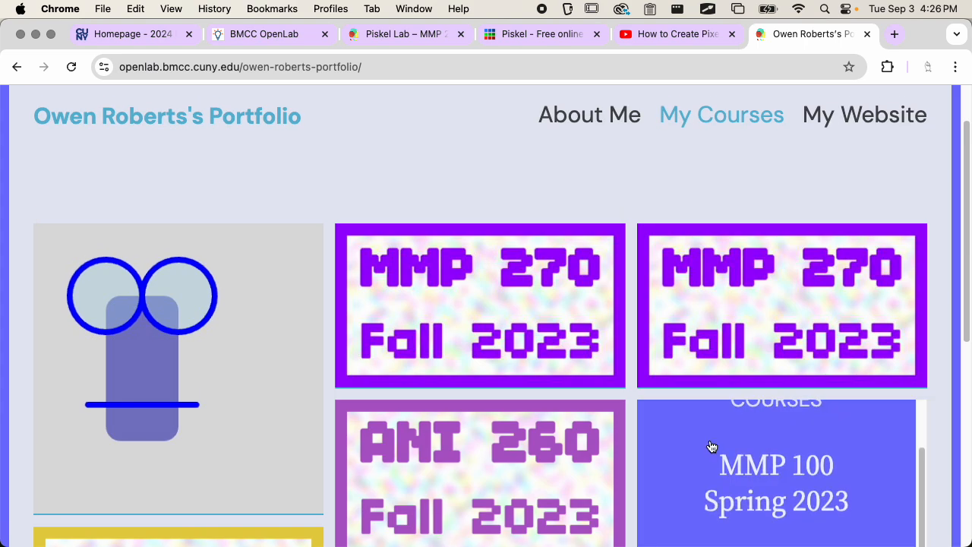
scroll(759, 342, up, 2)
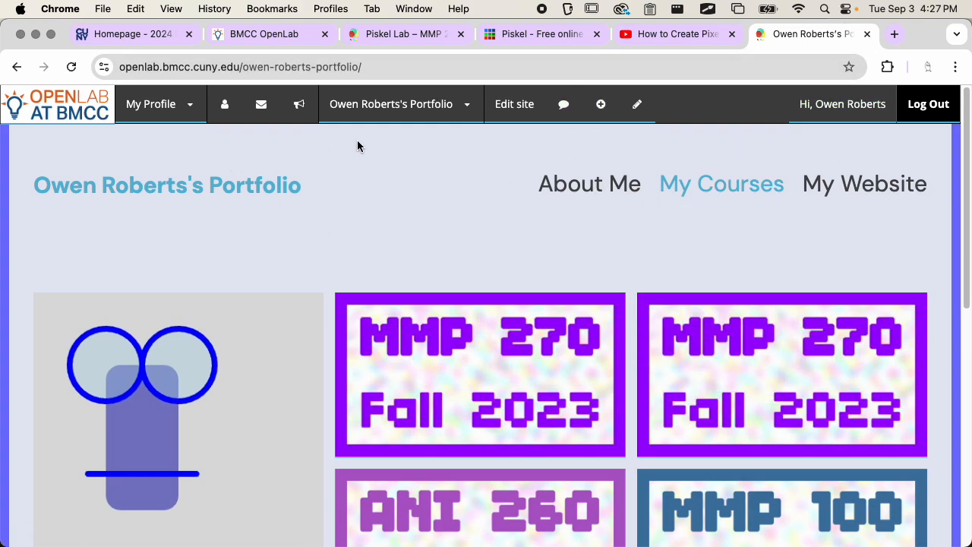
mouse_move(163, 114)
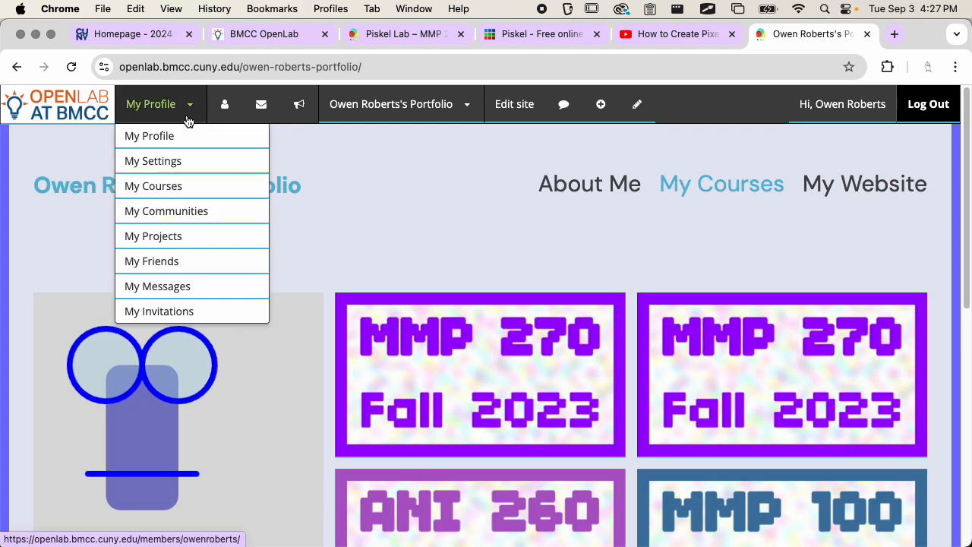
click(163, 141)
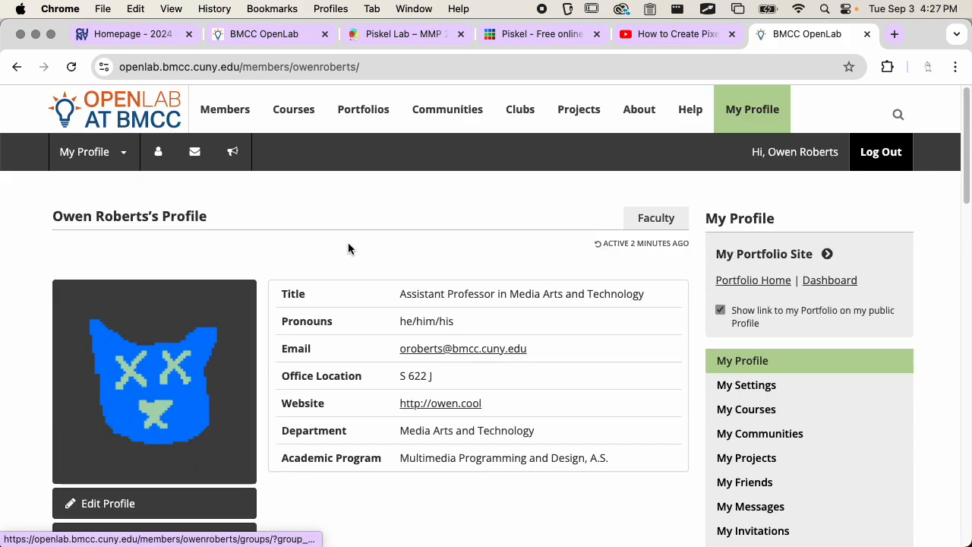
Open the MMP 270: Introduction to Video Game Design Fall 2024 course from the profile's list of courses
scroll(609, 285, down, 3)
click(758, 298)
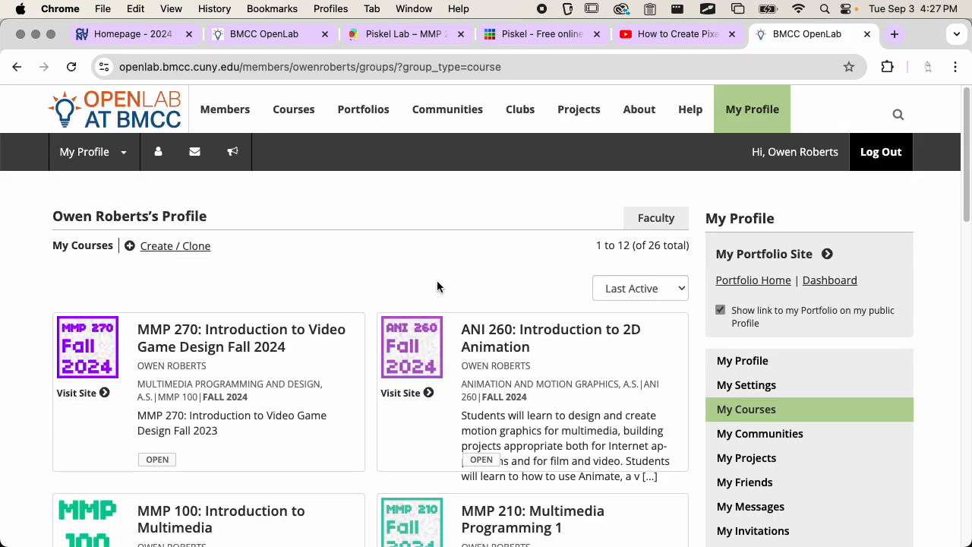
scroll(437, 280, down, 5)
scroll(436, 280, down, 2)
scroll(434, 280, up, 5)
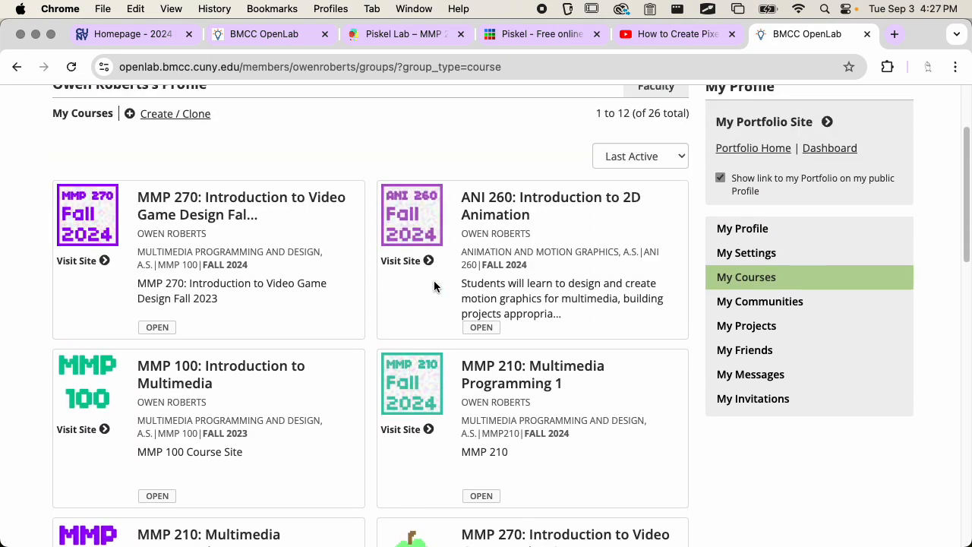
scroll(434, 283, up, 1)
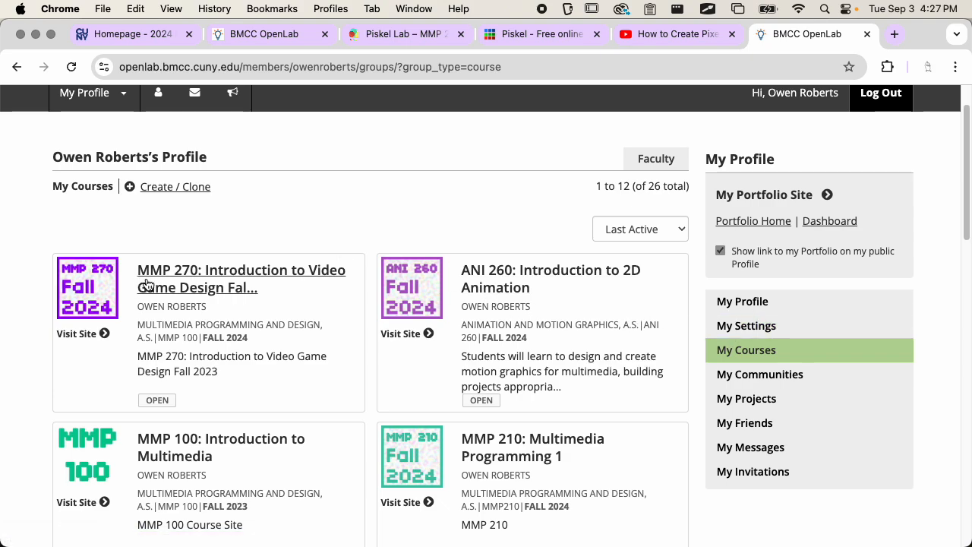
click(185, 286)
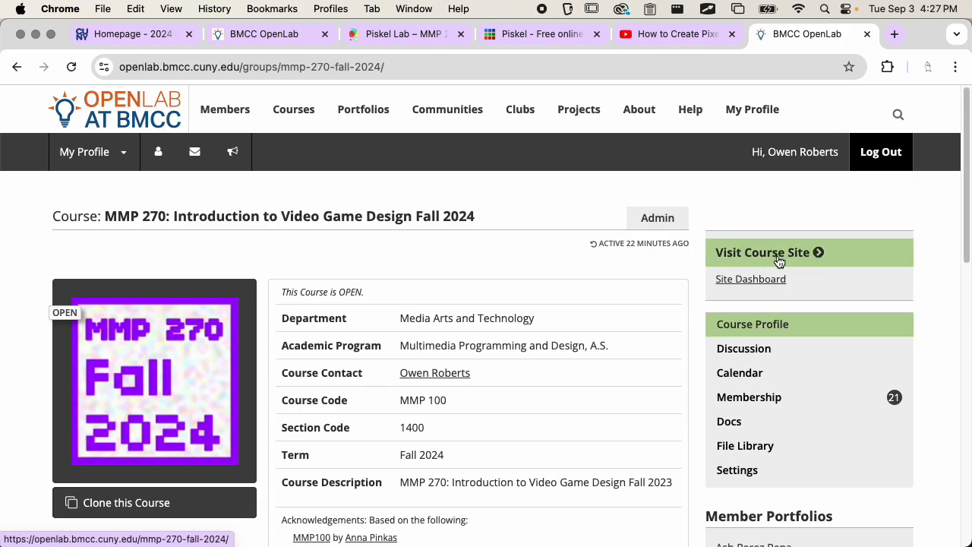
Visit the MMP 270 Fall 2024 course site, and start a new post from its site dashboard
click(817, 259)
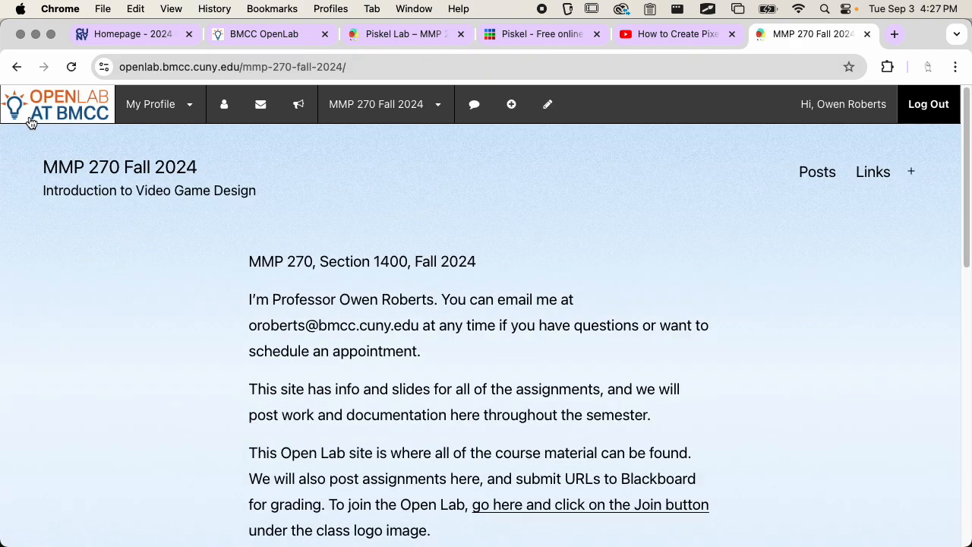
click(16, 67)
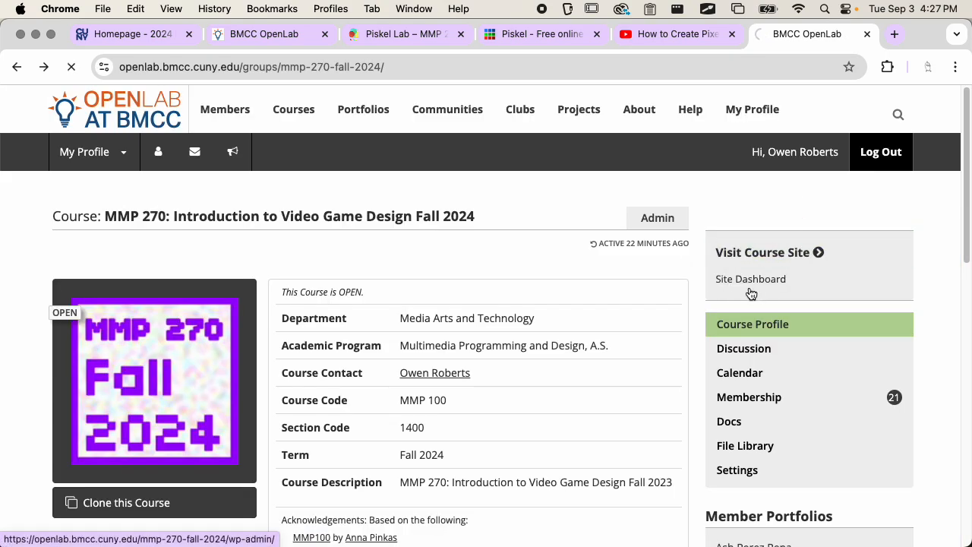
click(751, 291)
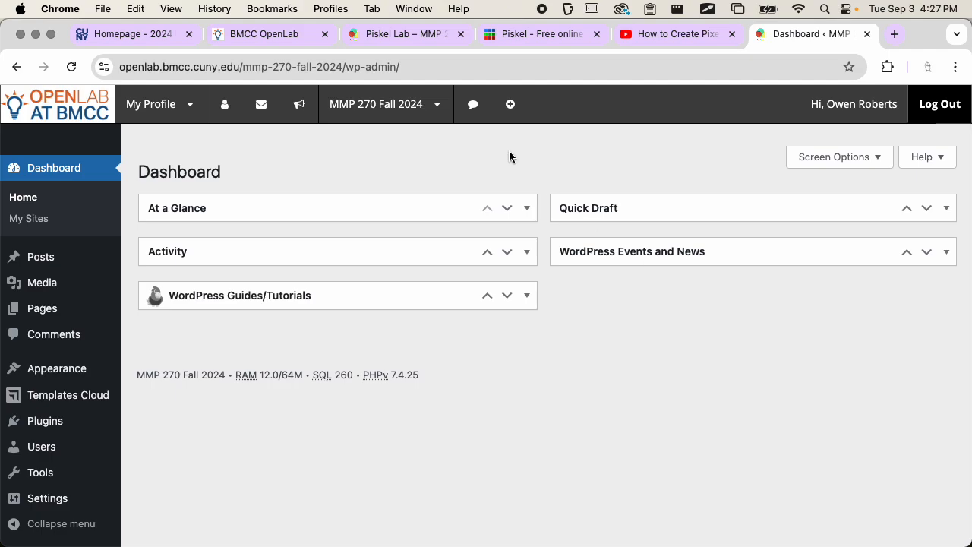
mouse_move(515, 116)
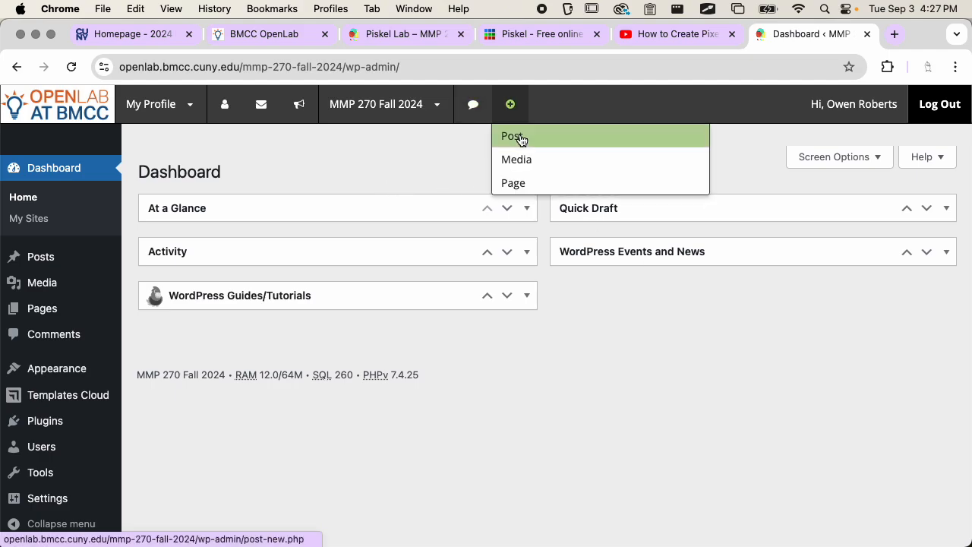
click(522, 139)
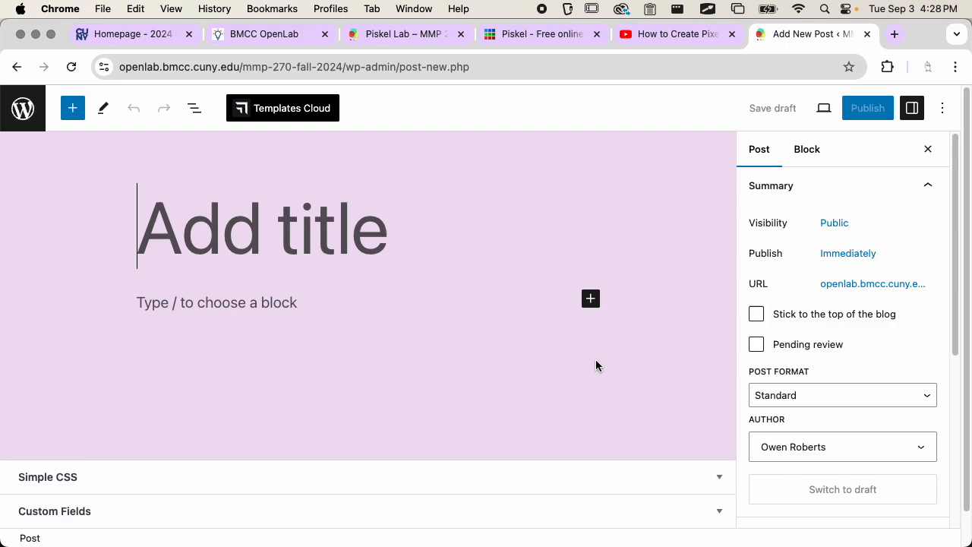
Examine the Simple CSS and Custom Fields sections beneath the new post and collapse both again
click(720, 477)
scroll(707, 391, down, 3)
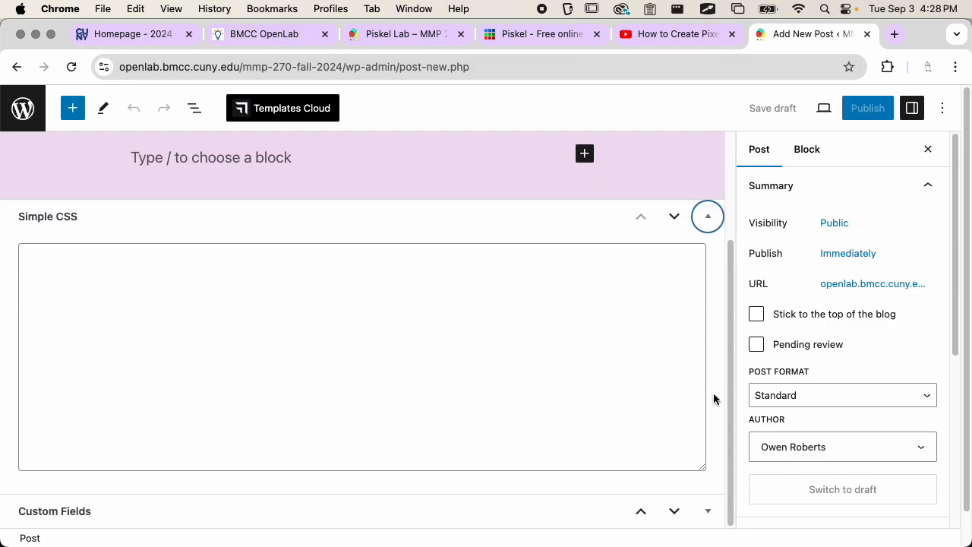
click(707, 509)
scroll(703, 430, down, 4)
scroll(703, 434, up, 6)
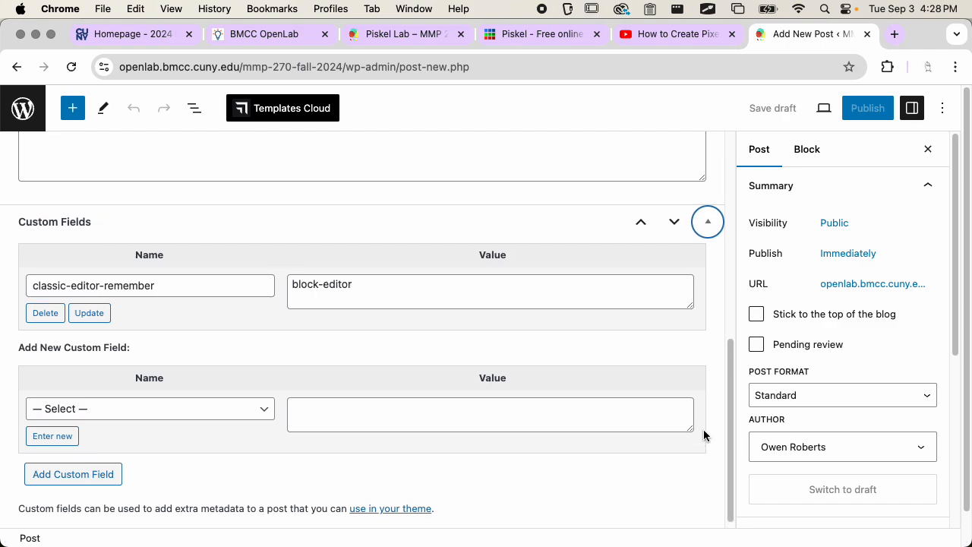
scroll(150, 408, down, 6)
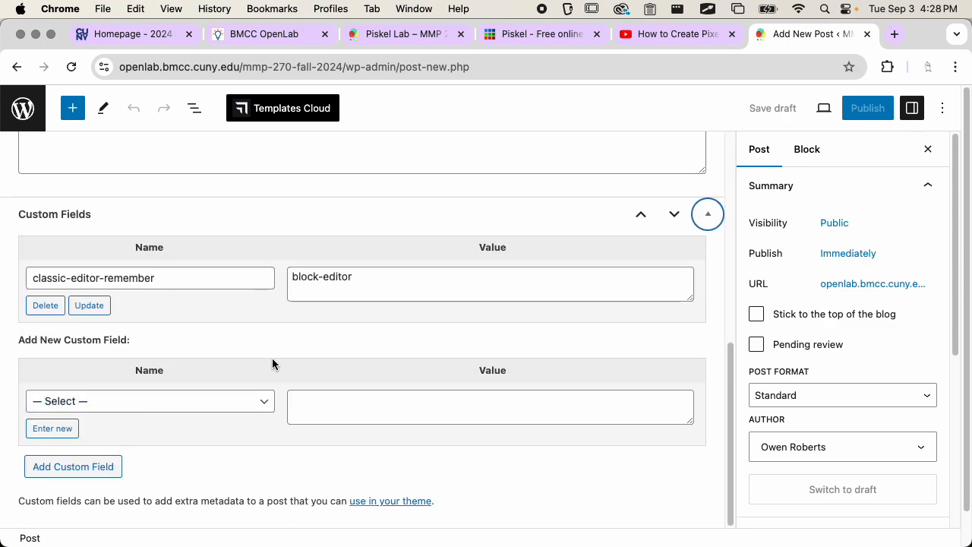
scroll(416, 430, up, 4)
click(708, 202)
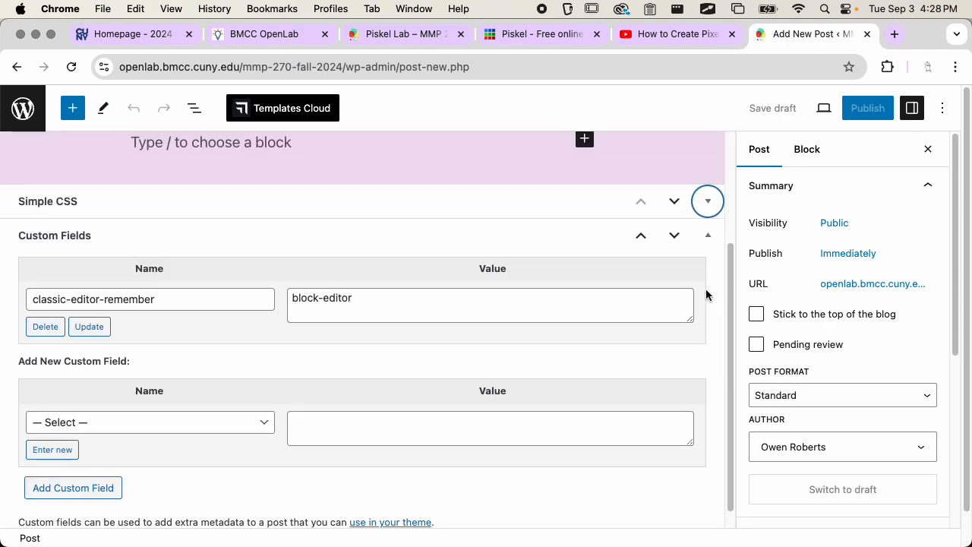
click(706, 234)
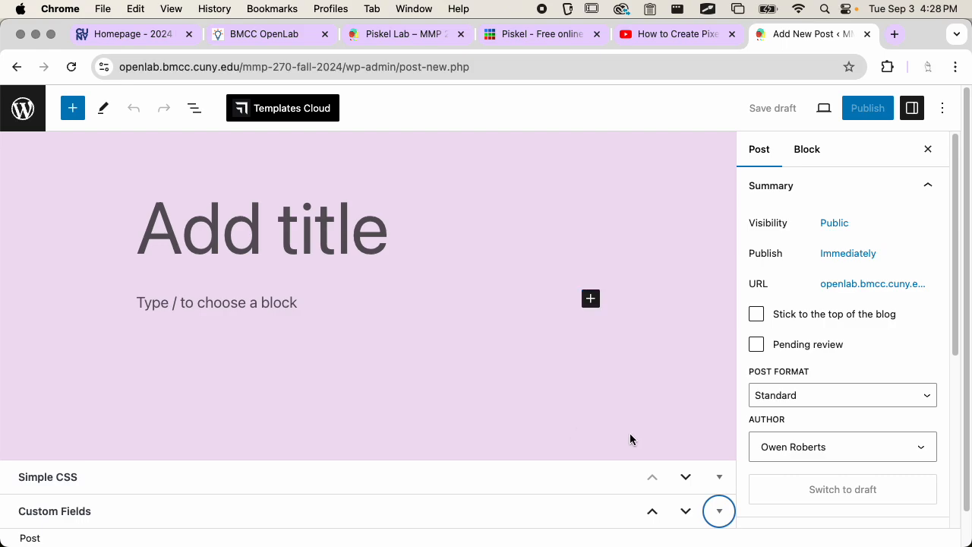
Hide the post settings sidebar and show it again
click(913, 108)
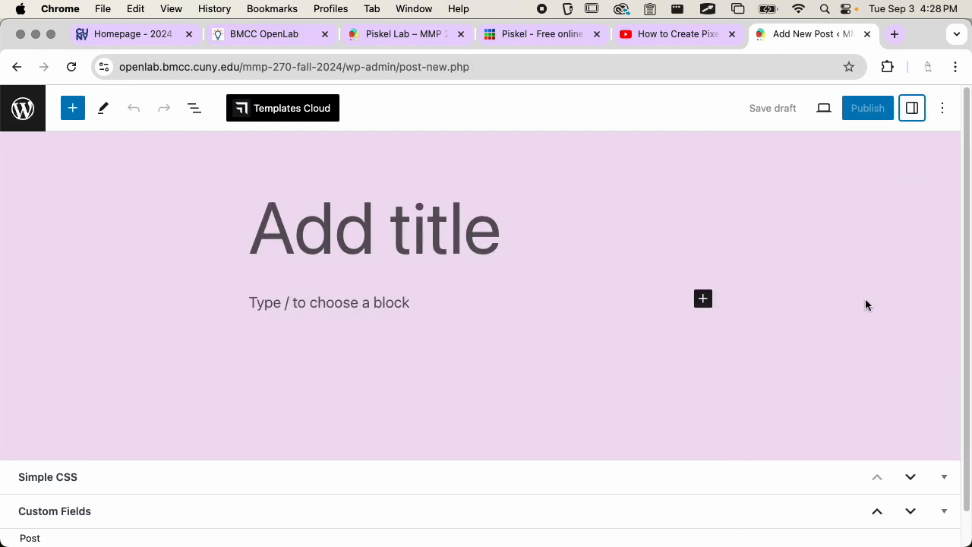
click(914, 111)
click(913, 114)
click(912, 114)
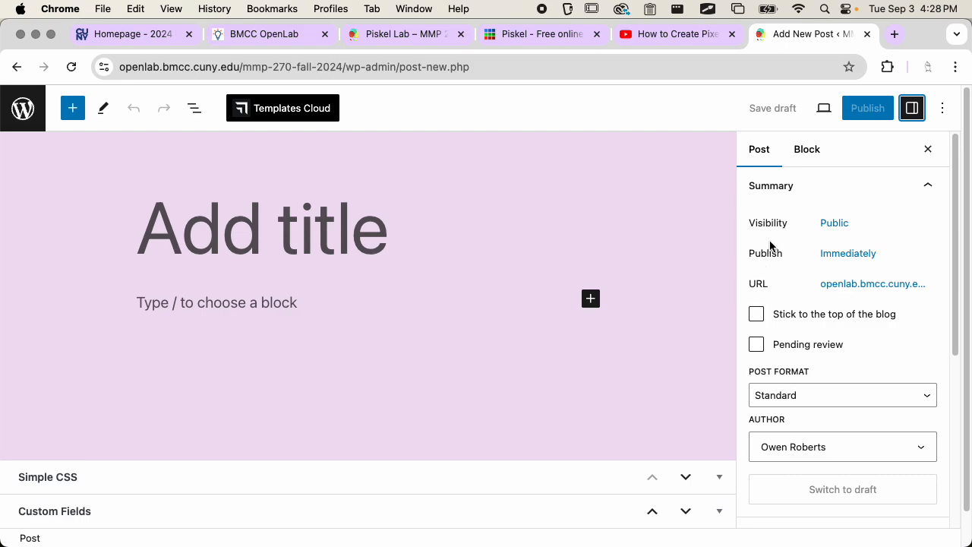
Give the new post the title "My Avatar"
click(371, 223)
text(My Avata)
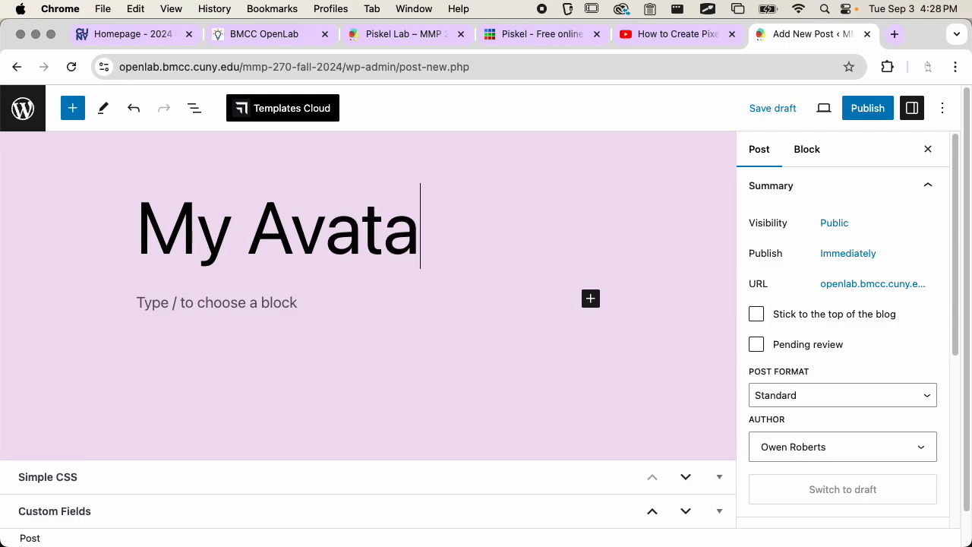
text(r)
Assign the post to the Avatar category and collapse the category list
scroll(809, 325, down, 7)
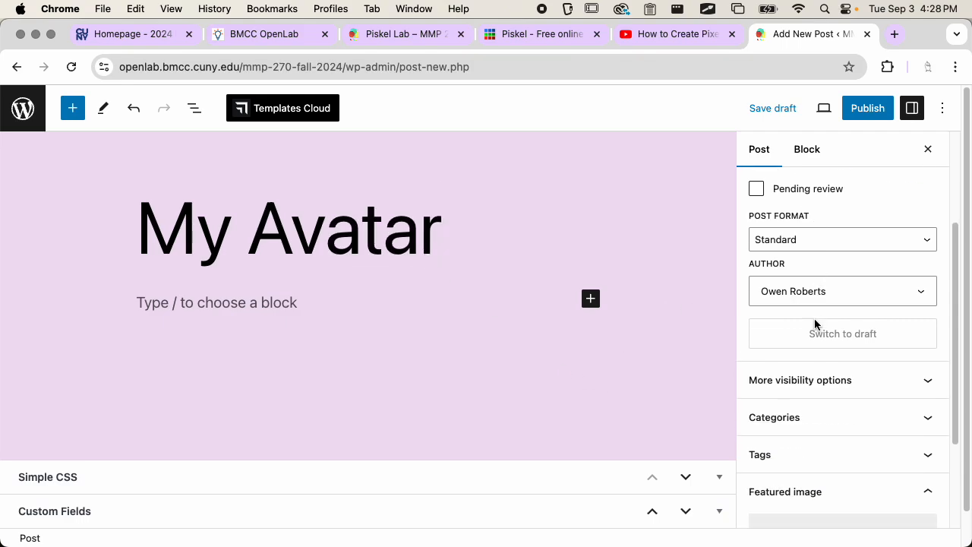
click(821, 298)
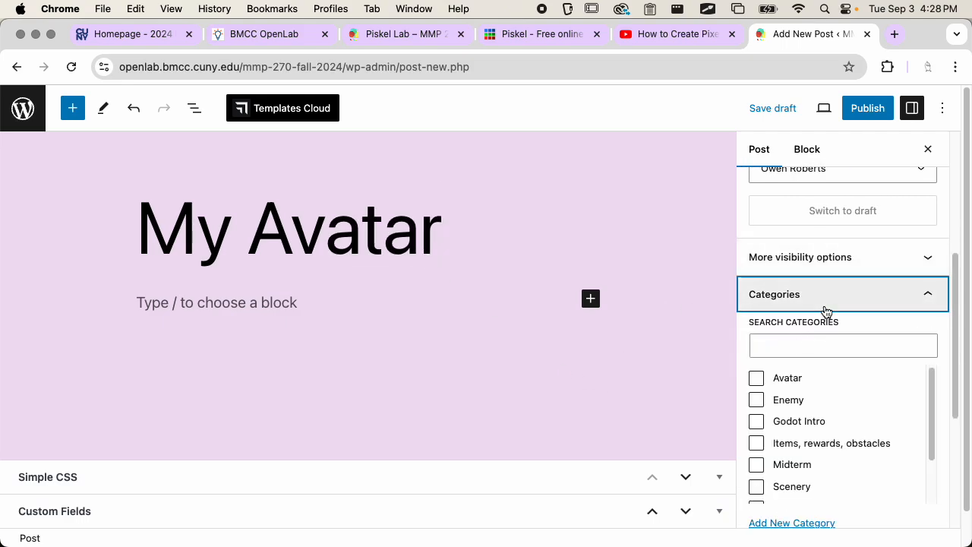
scroll(848, 332, down, 3)
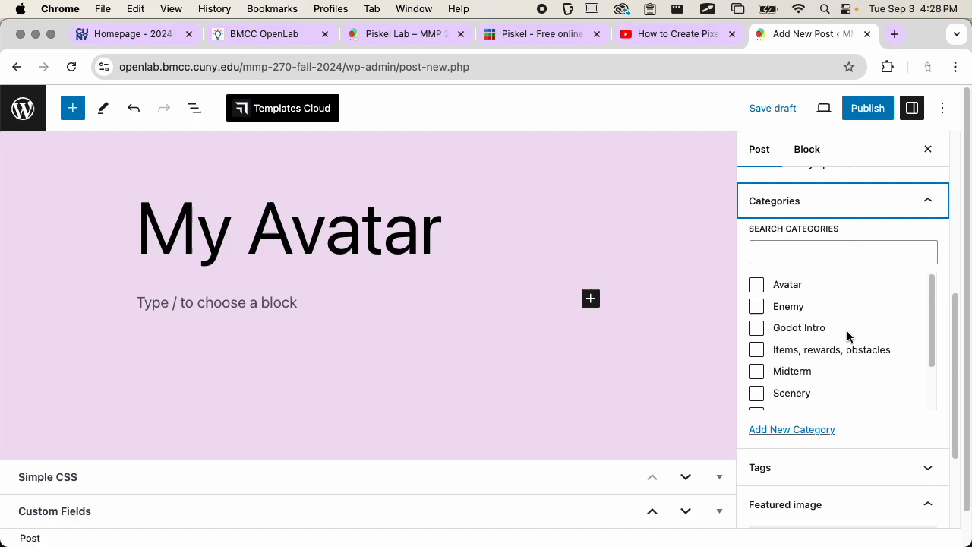
click(791, 283)
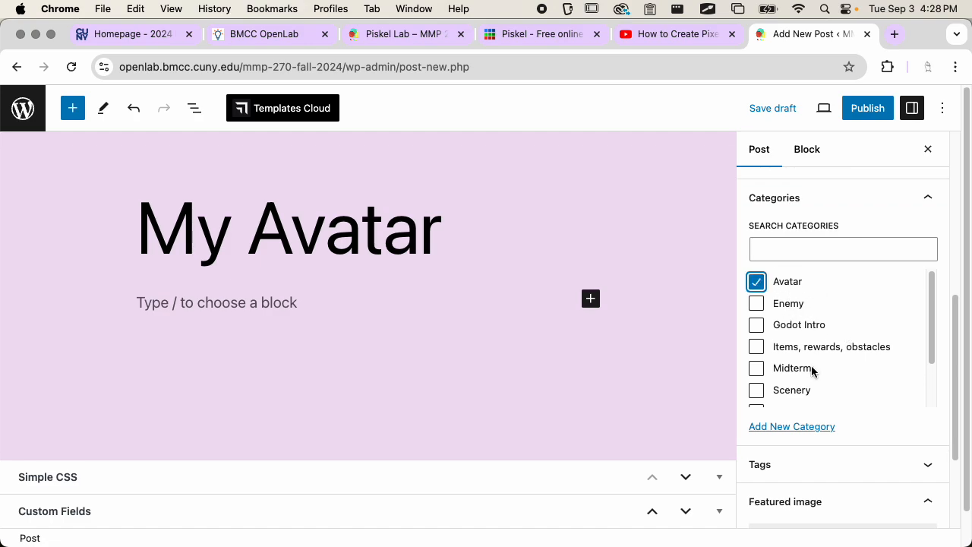
click(799, 197)
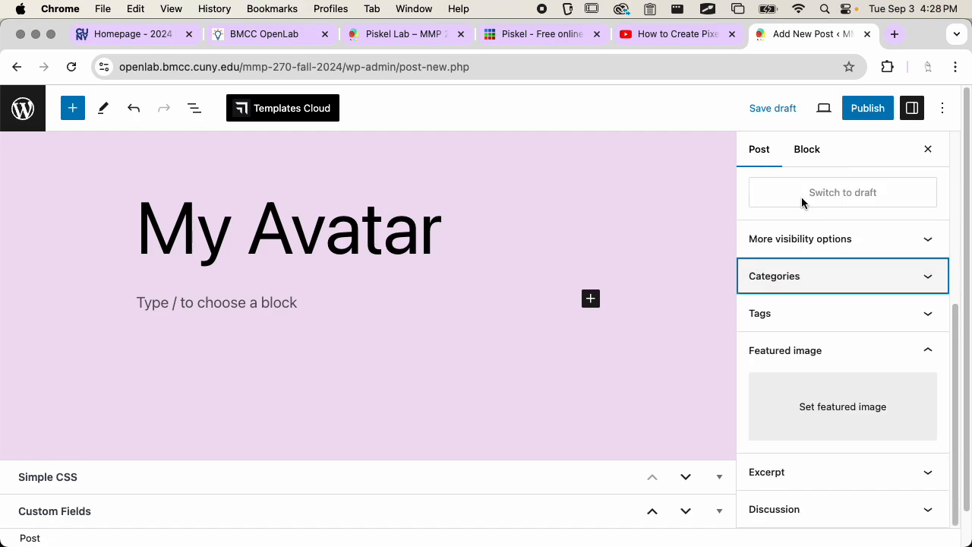
click(785, 282)
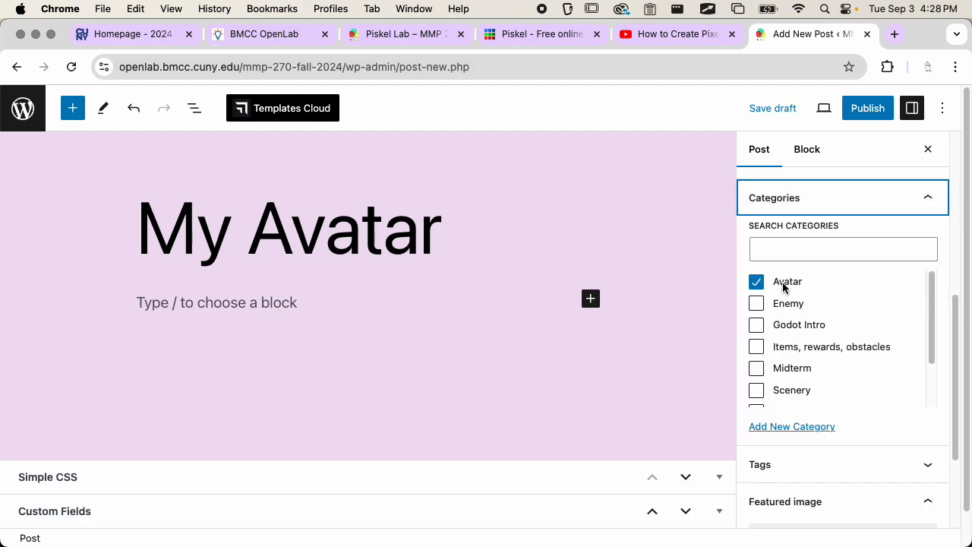
click(813, 212)
scroll(836, 285, up, 2)
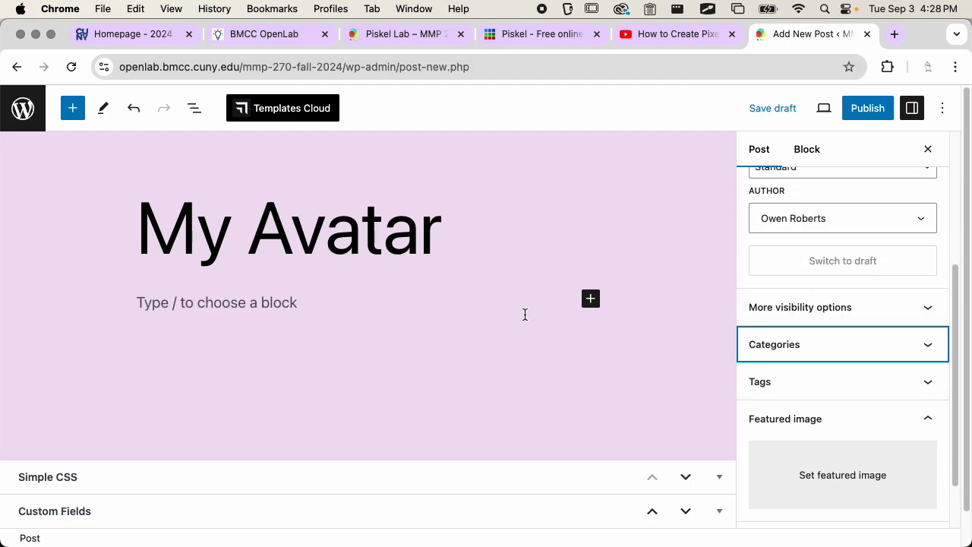
Insert avatar_256.png from the Art folder in Finder as an image in the post body below the title
click(444, 313)
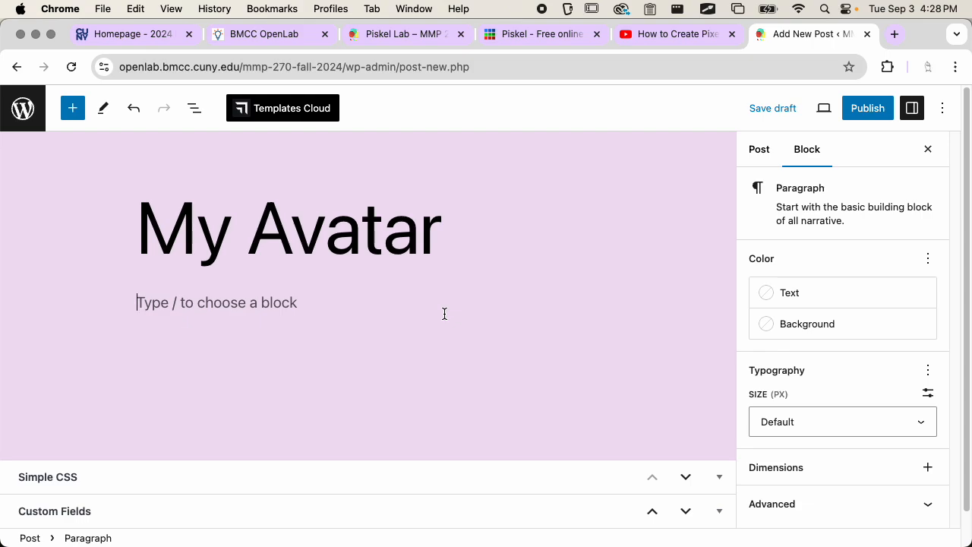
mouse_move(937, 137)
click(941, 88)
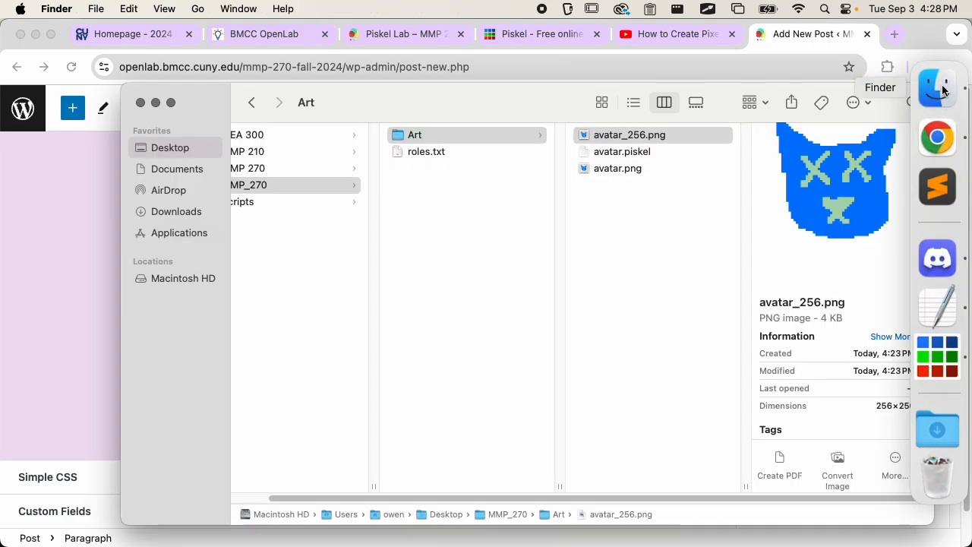
drag(446, 111, 654, 106)
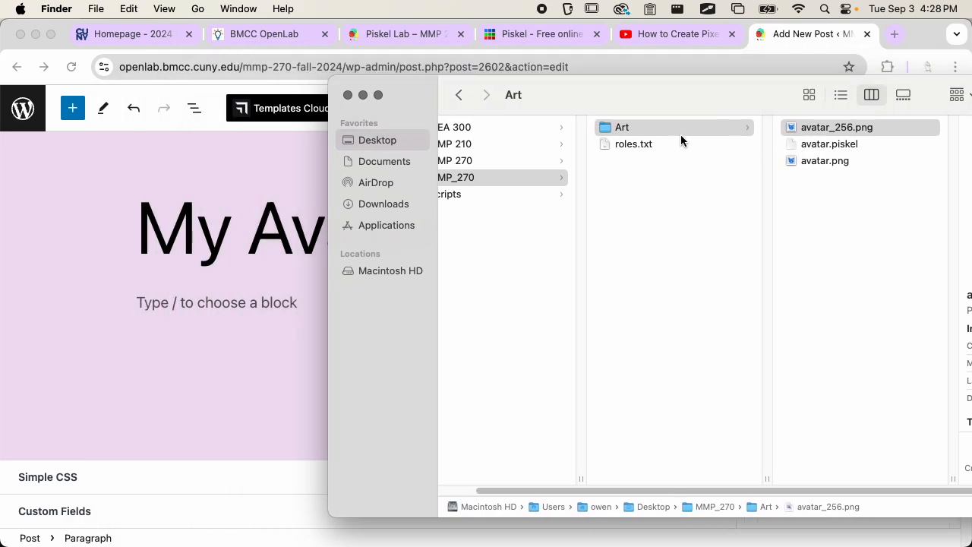
drag(787, 127, 611, 175)
drag(471, 84, 652, 80)
drag(819, 129, 226, 297)
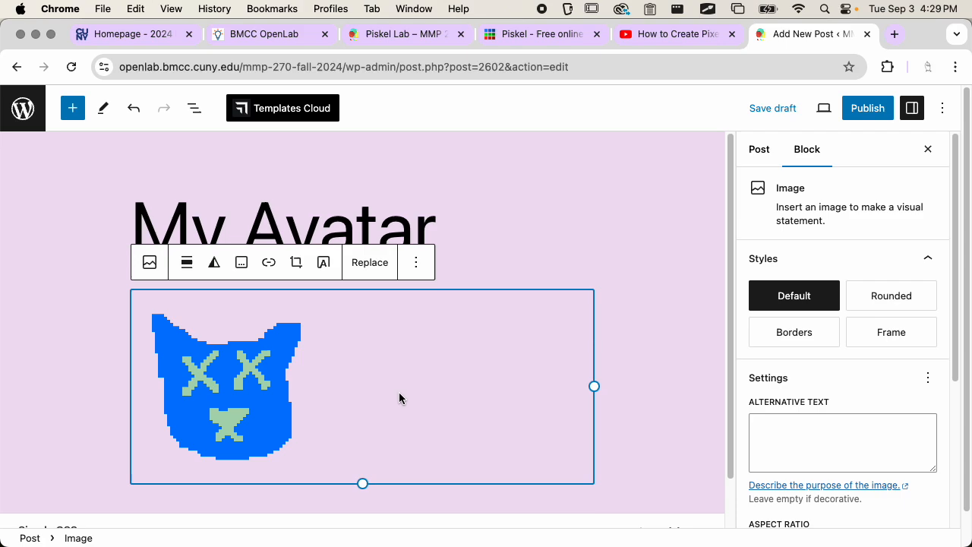
Delete the cat-head image block from the post body
click(415, 264)
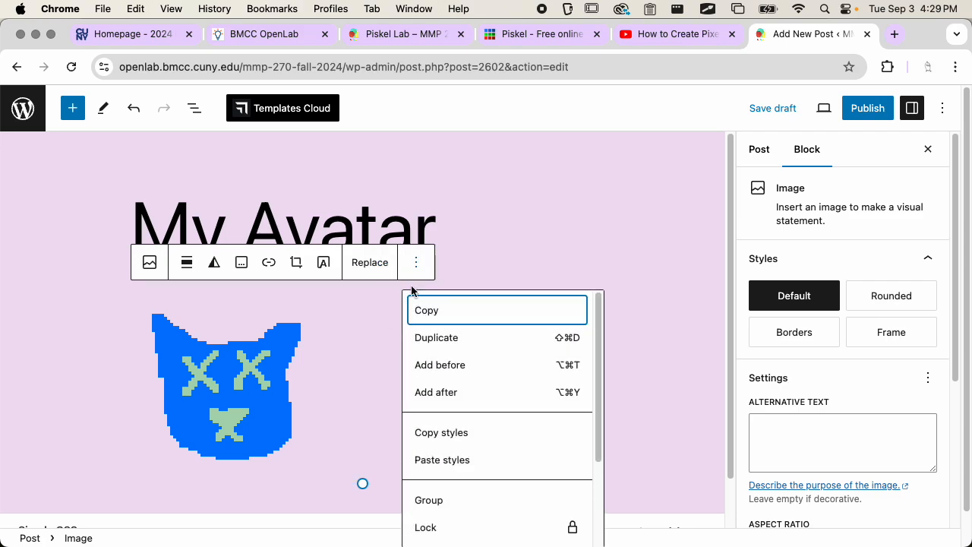
scroll(432, 532, down, 3)
click(430, 526)
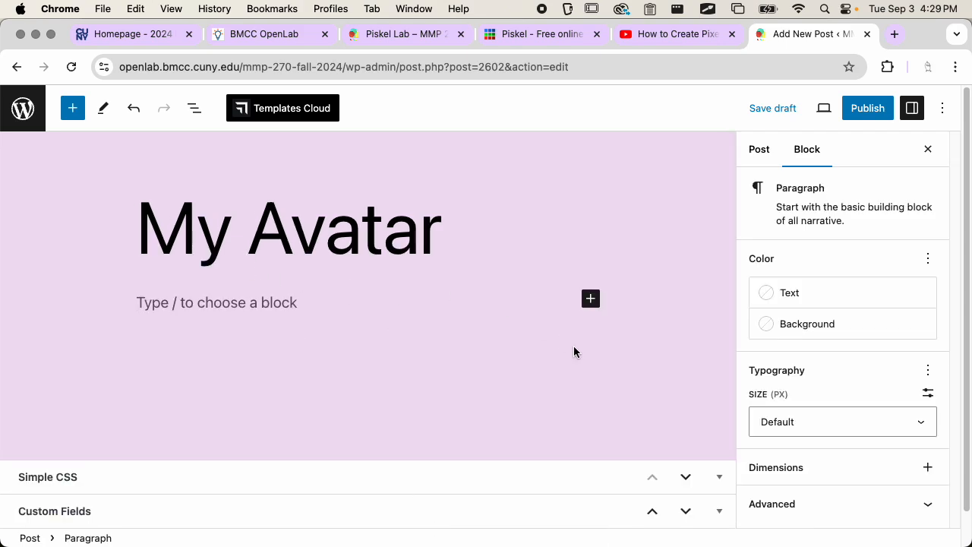
Add an Image block below the title and upload avatar_256.png from the Art folder into it
click(591, 298)
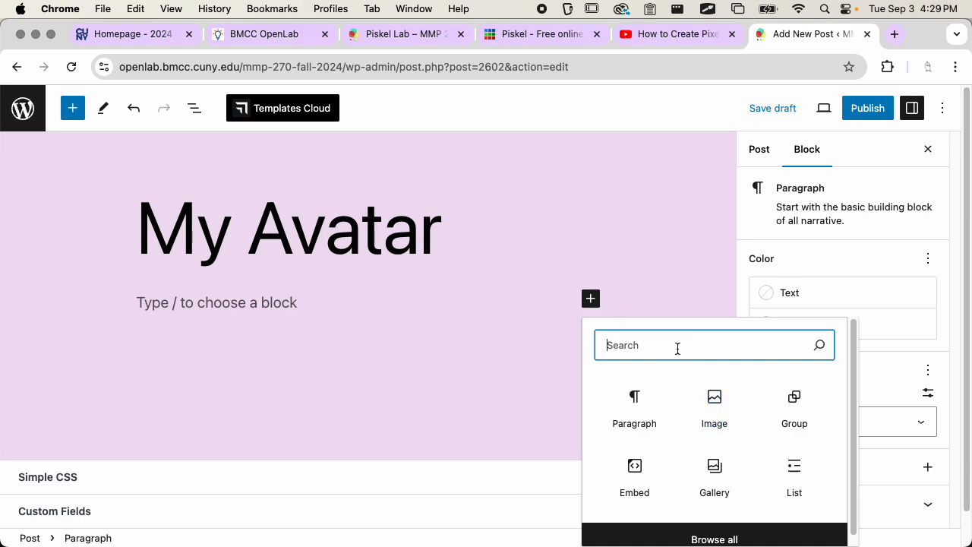
text(image)
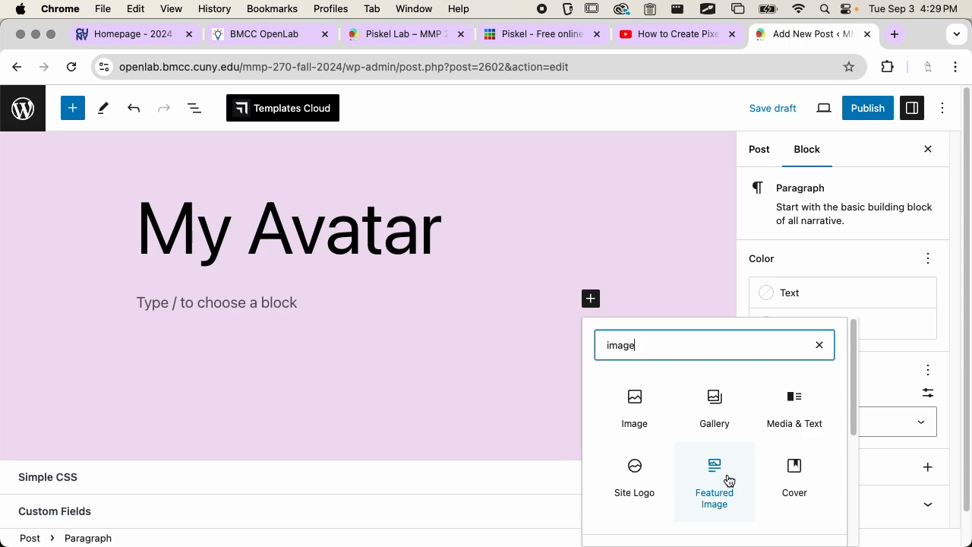
click(645, 427)
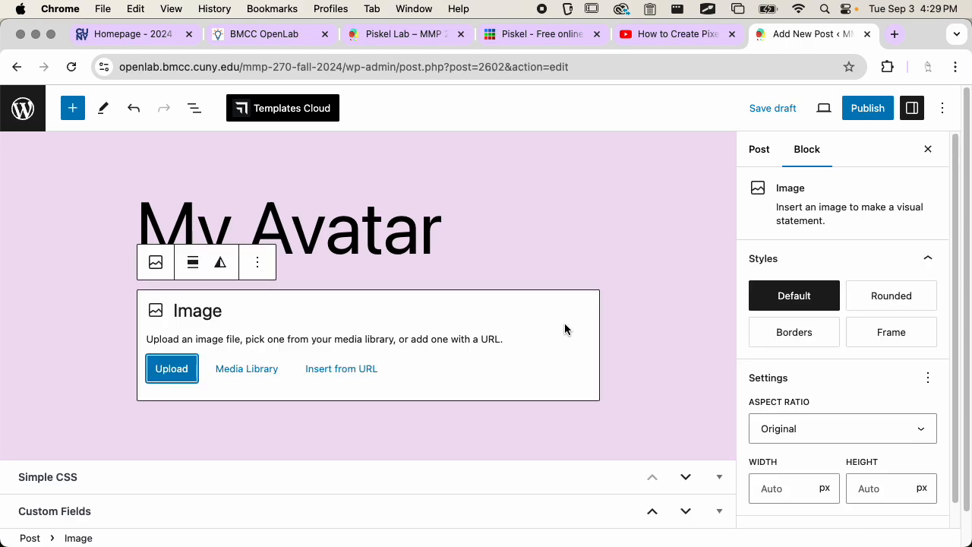
click(155, 370)
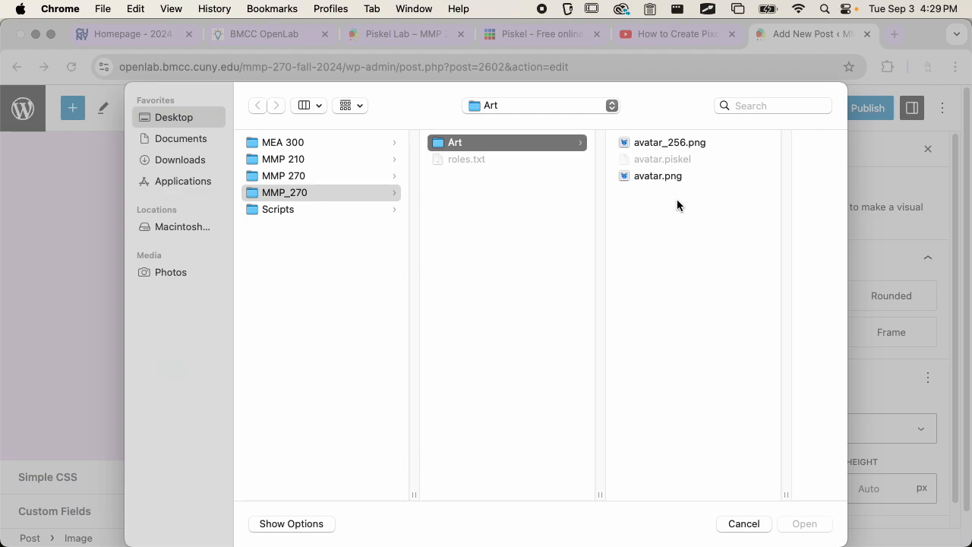
click(653, 144)
click(806, 522)
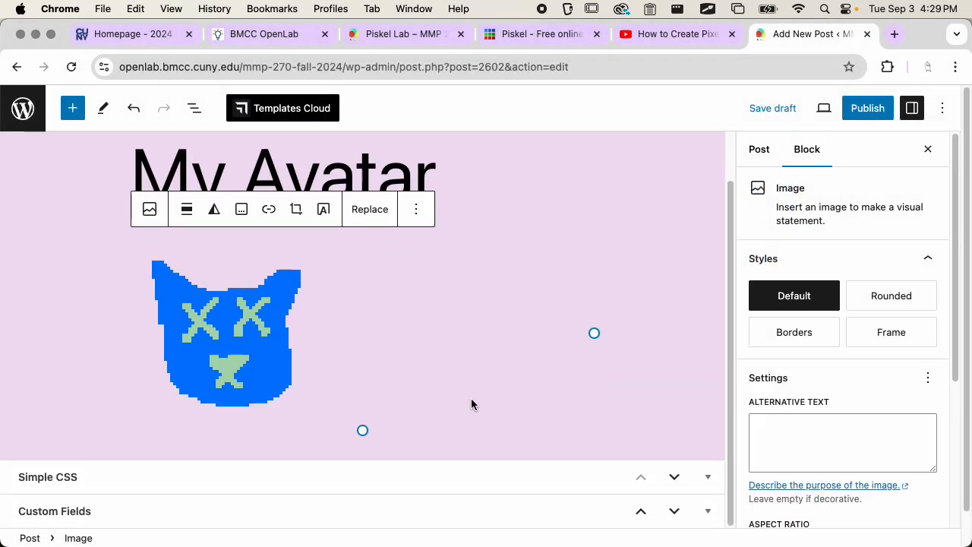
Enlarge the inserted cat-head image to 610 px wide and select its block
click(624, 406)
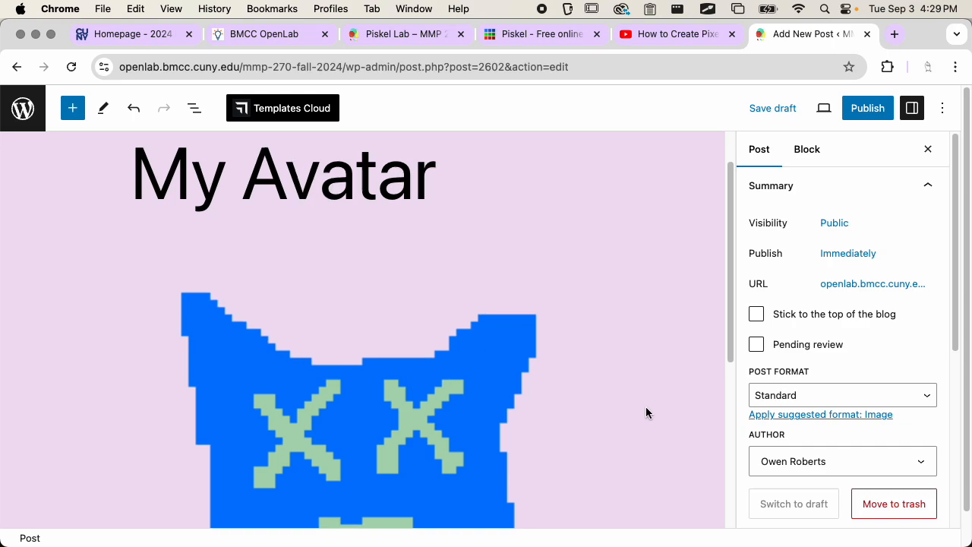
scroll(645, 410, down, 5)
click(538, 315)
scroll(537, 316, up, 6)
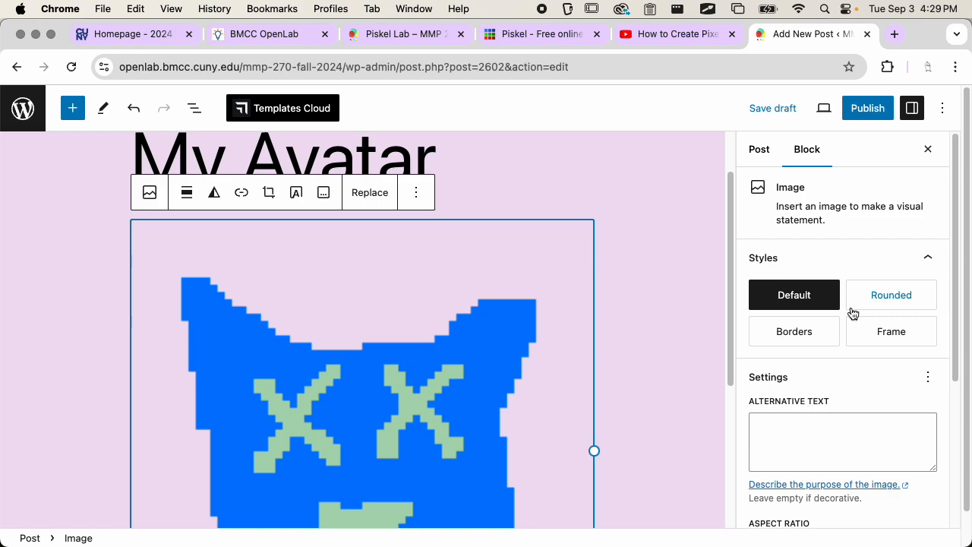
Try the Thumbnail resolution on the cat-head image and return it to Full Size
scroll(851, 314, down, 5)
click(804, 325)
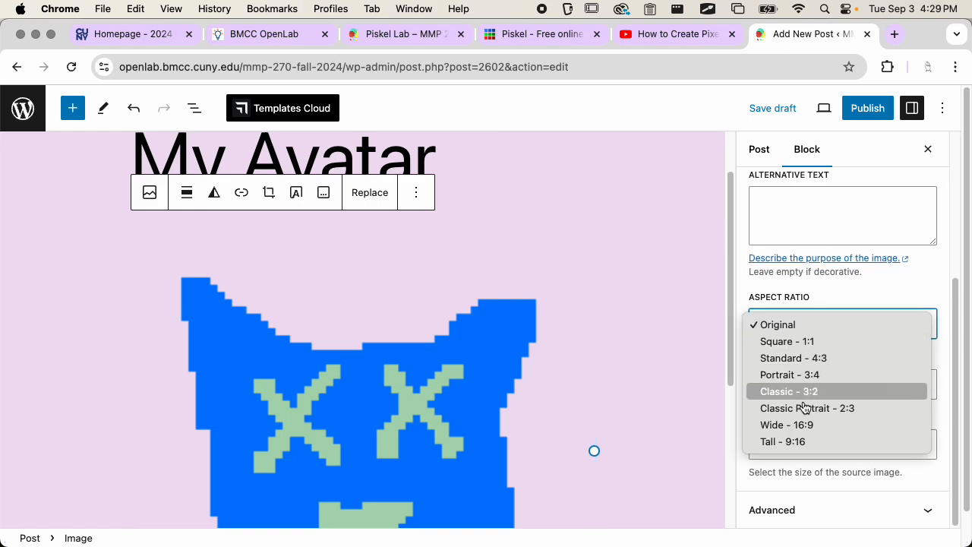
click(827, 278)
click(790, 445)
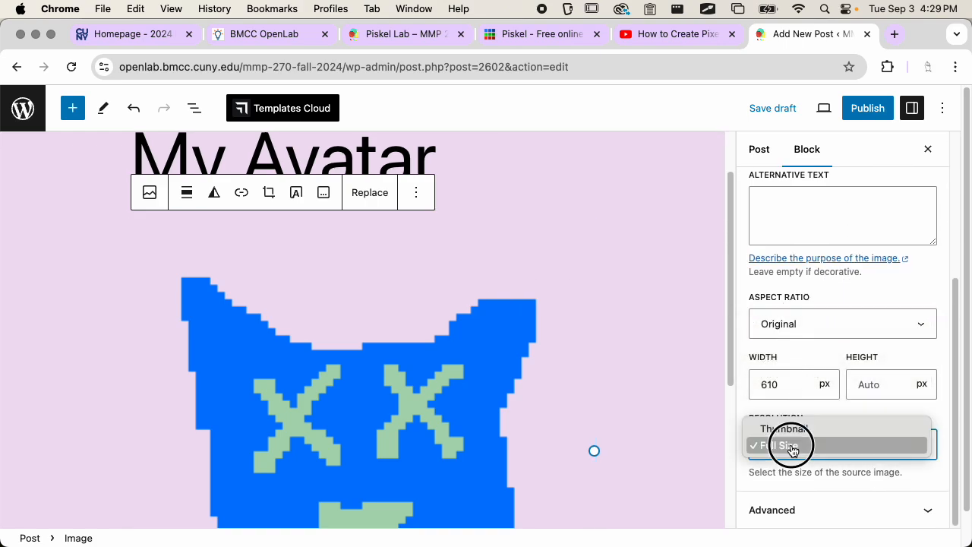
click(818, 451)
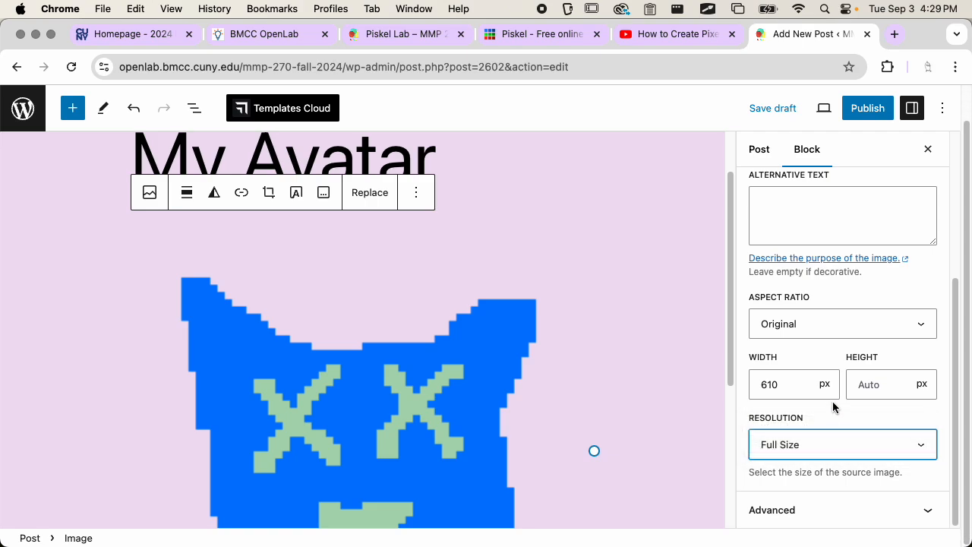
click(827, 326)
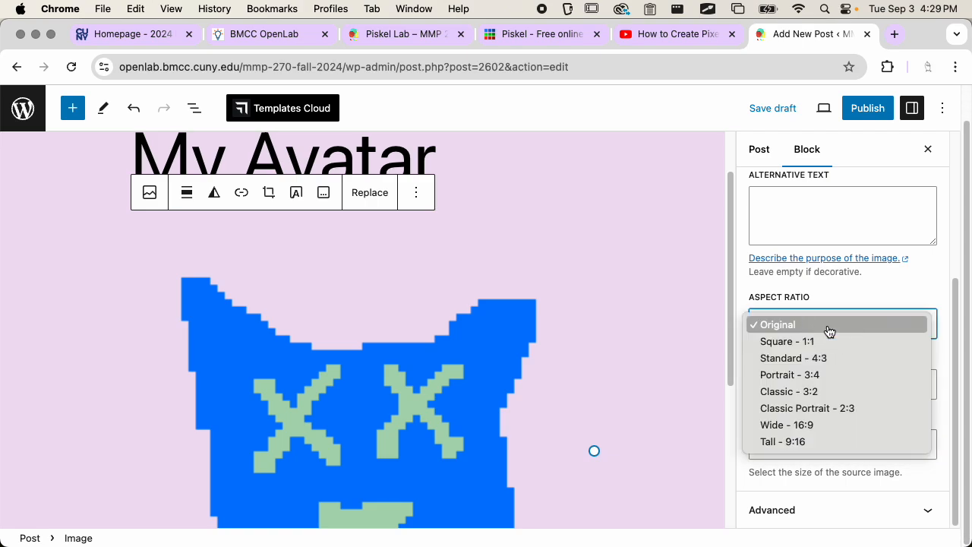
click(829, 327)
click(834, 445)
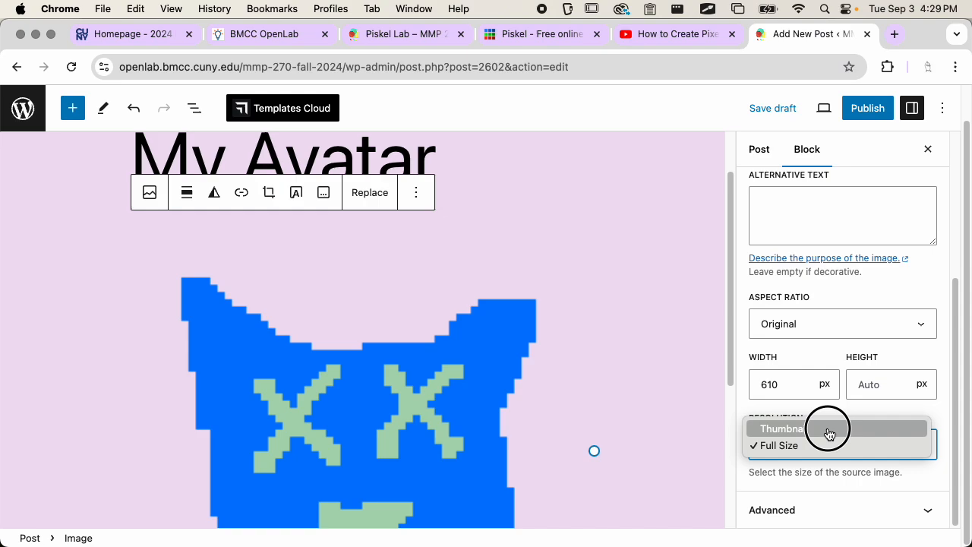
click(829, 430)
click(826, 447)
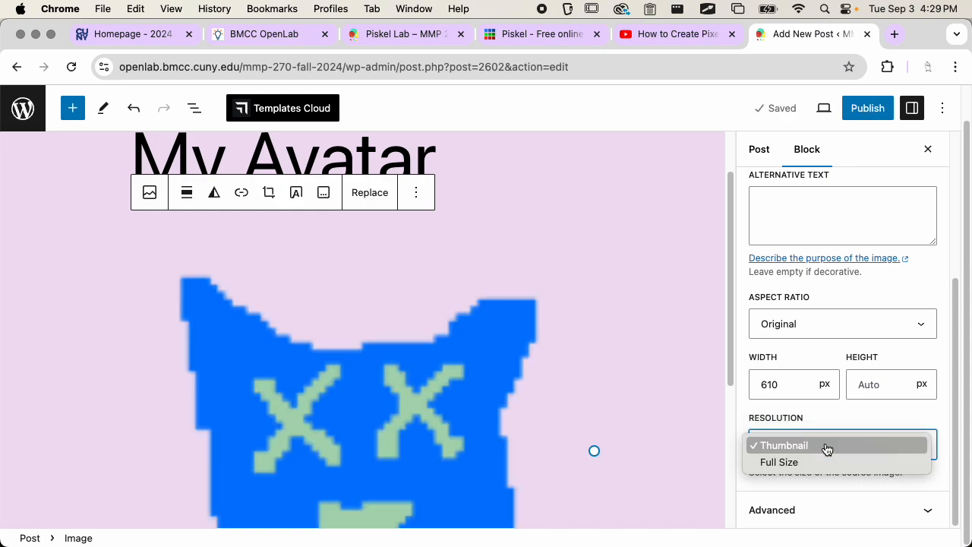
click(817, 465)
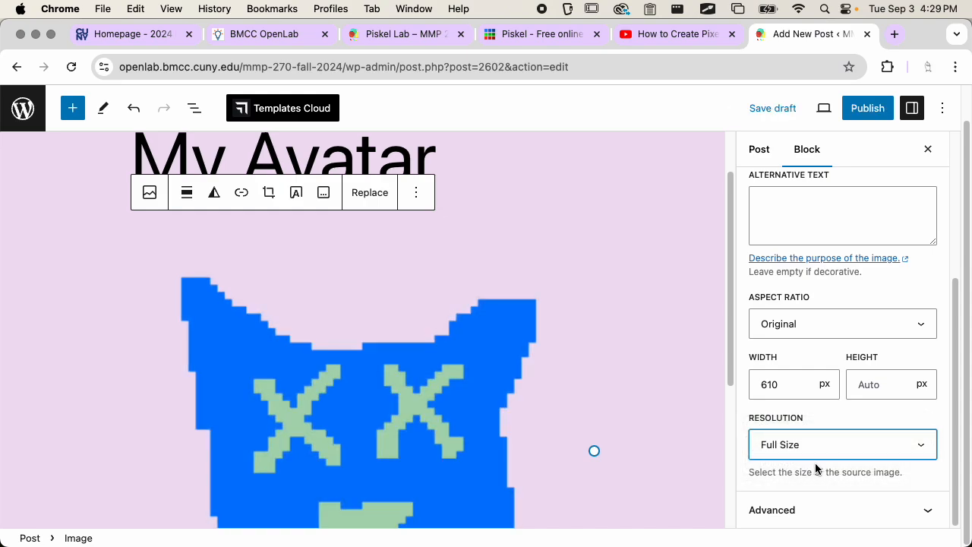
Try the Square 1:1, Wide 16:9 and Tall 9:16 aspect ratios on the image and return it to Original
click(832, 326)
click(826, 342)
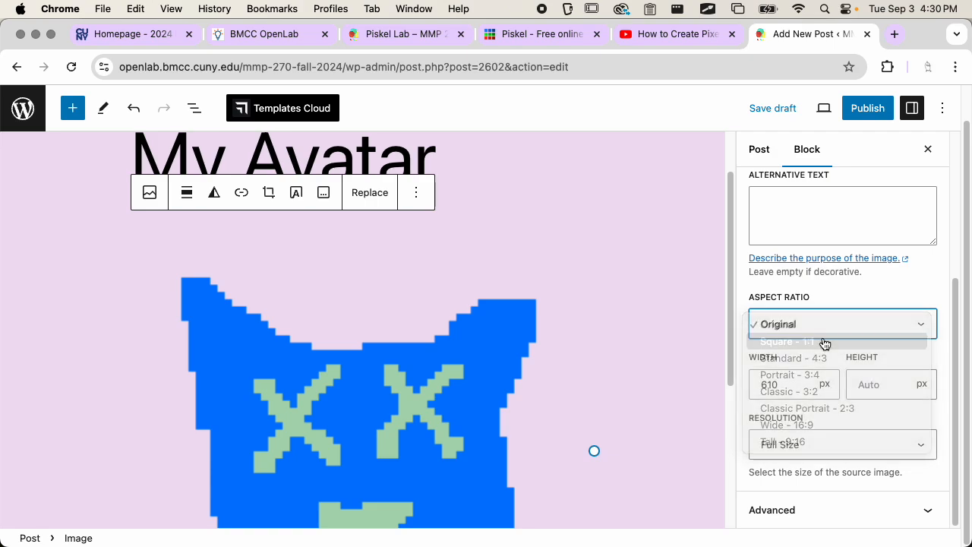
click(872, 448)
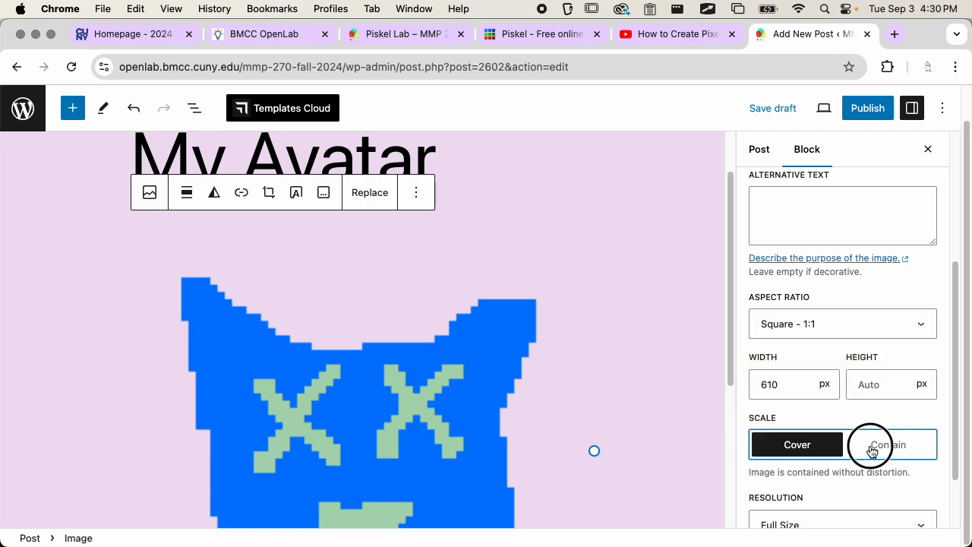
click(795, 444)
click(803, 321)
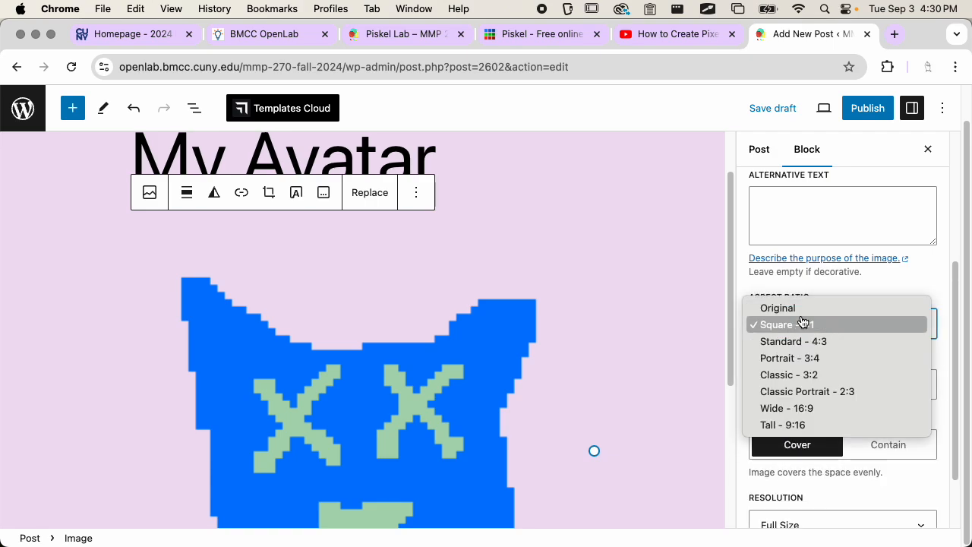
click(795, 407)
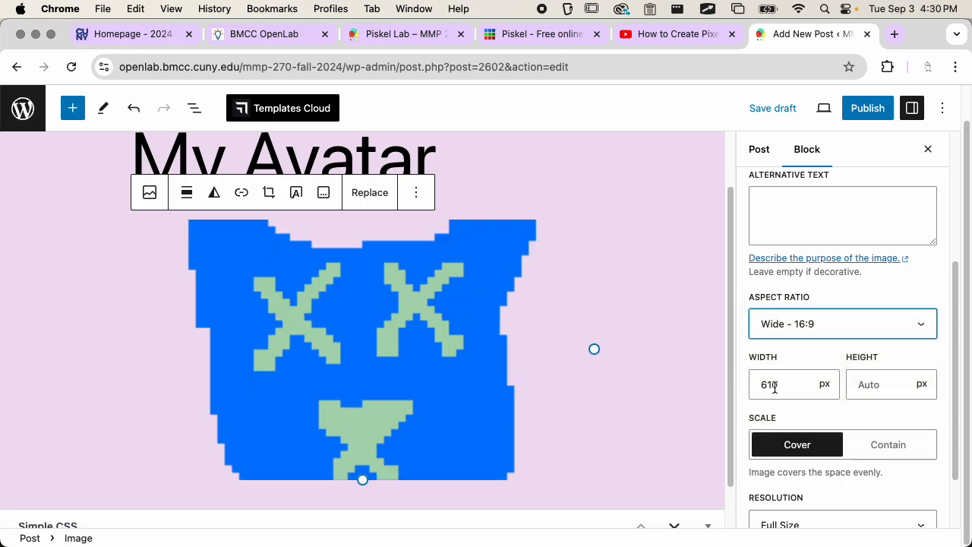
click(824, 324)
click(818, 340)
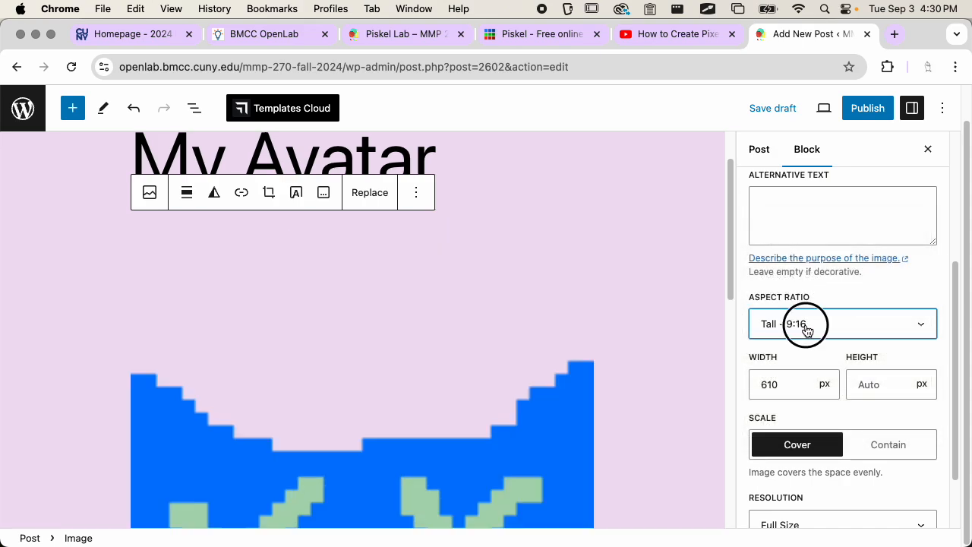
click(819, 325)
click(824, 209)
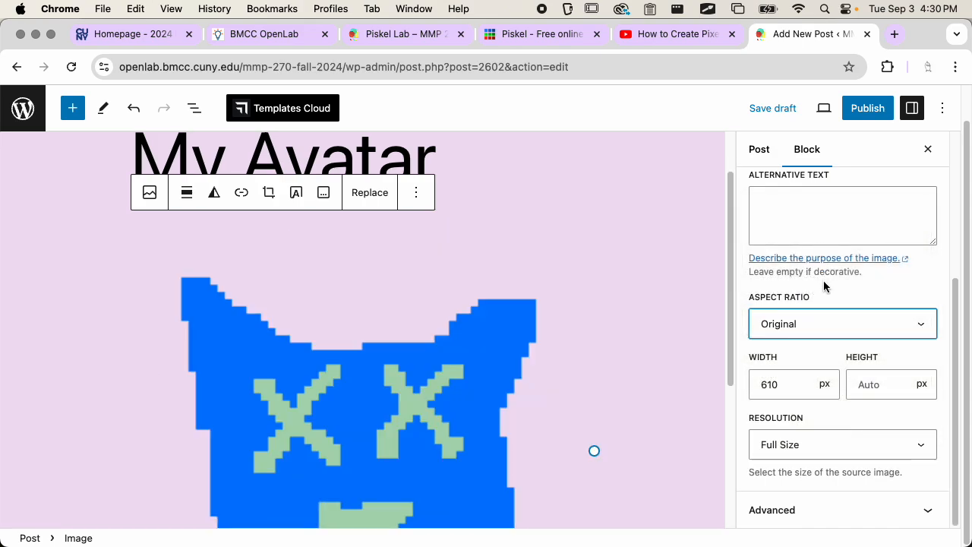
click(797, 454)
click(808, 446)
Try the Frame, Borders and Rounded styles on the cat-head image and return it to the Default style
scroll(850, 373, up, 5)
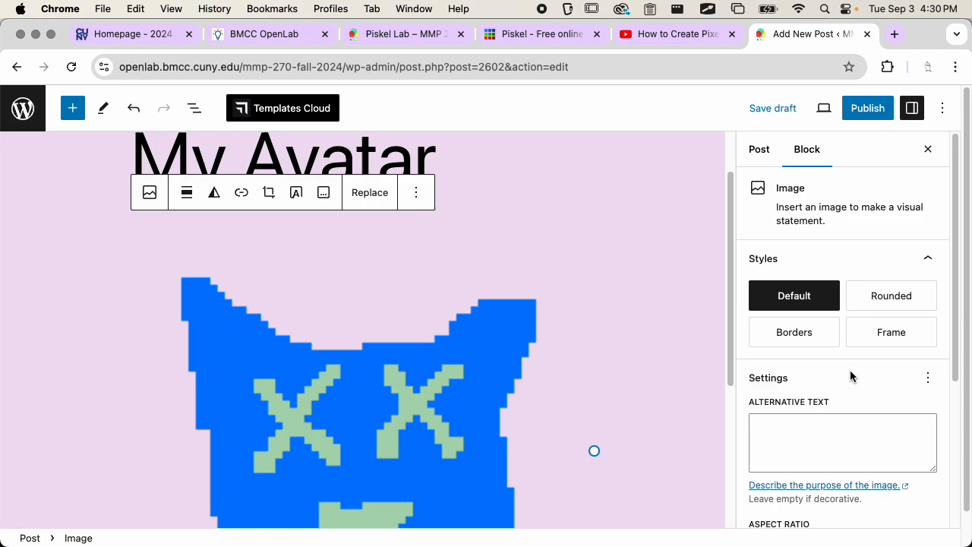
click(884, 345)
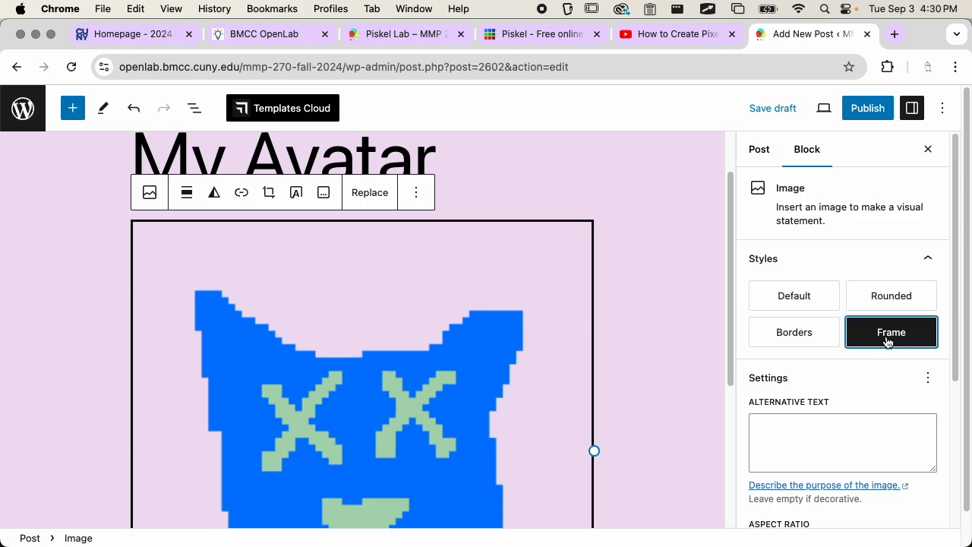
click(804, 332)
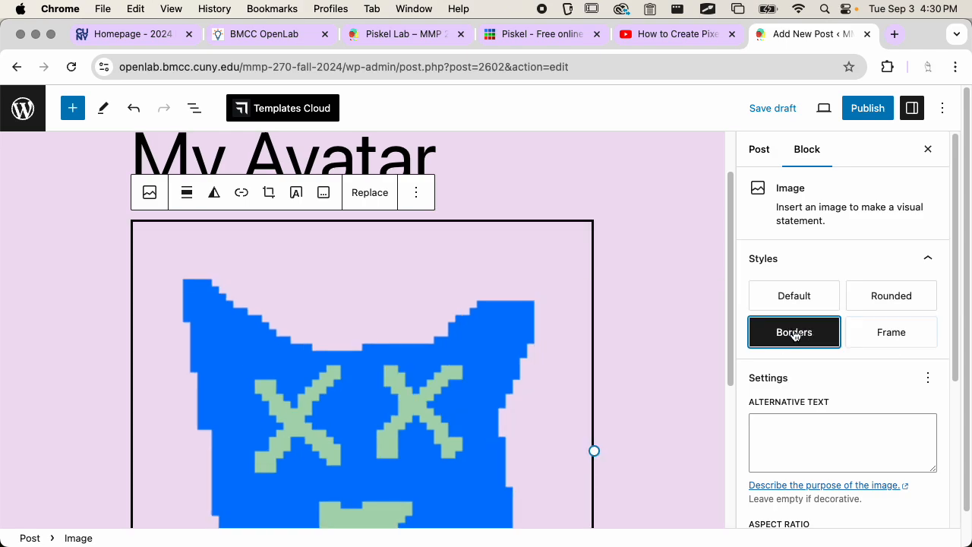
click(867, 338)
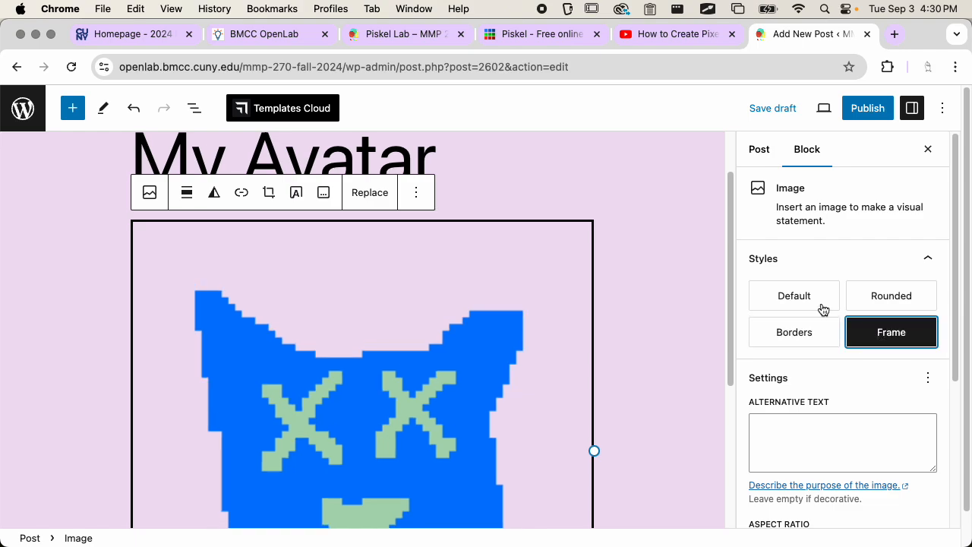
click(822, 304)
click(866, 295)
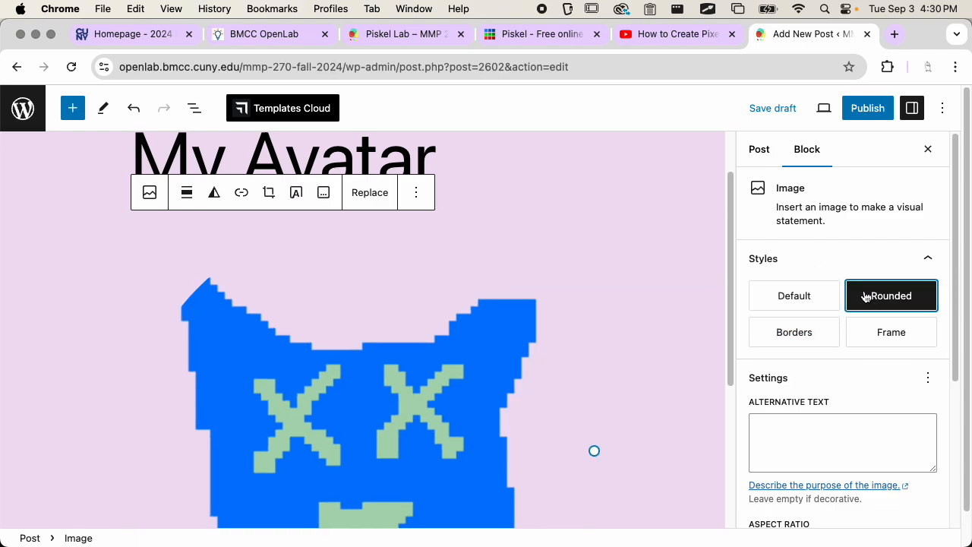
click(802, 292)
Examine the image block's advanced settings, including the anchor, CSS class and title attribute
scroll(802, 291, down, 5)
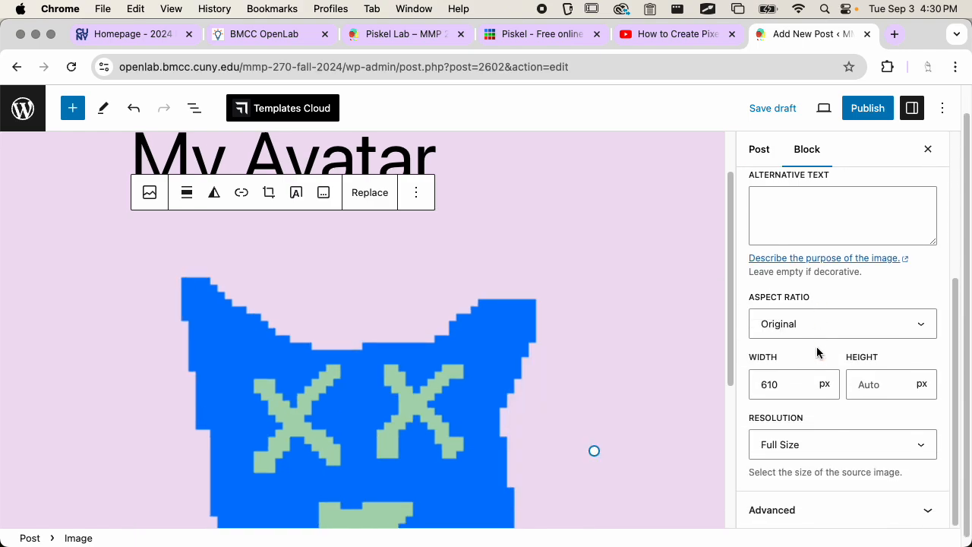
click(819, 507)
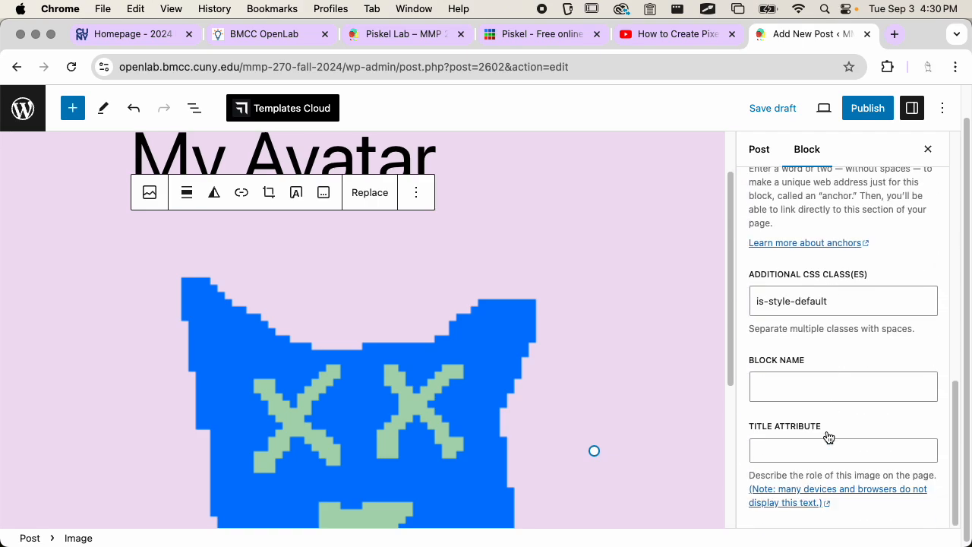
scroll(828, 373, up, 6)
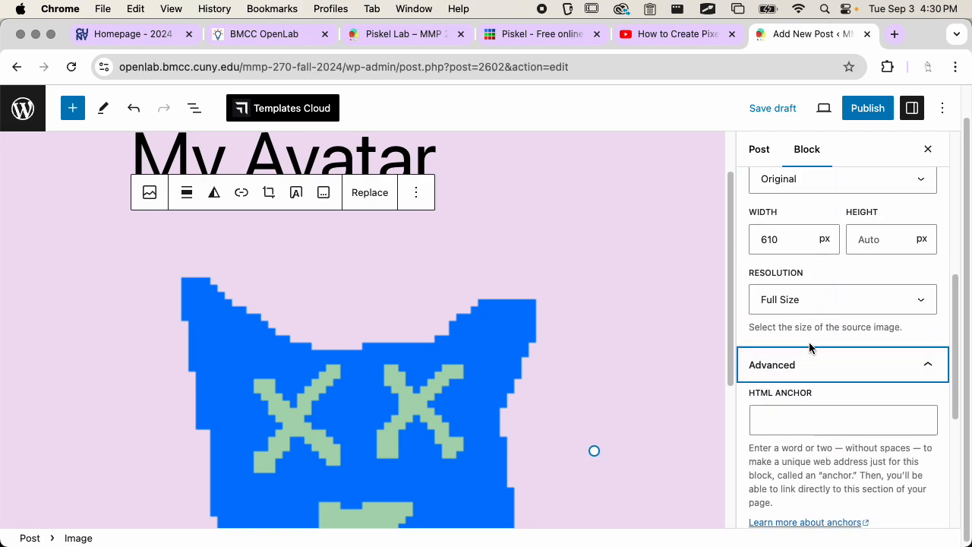
scroll(807, 360, up, 4)
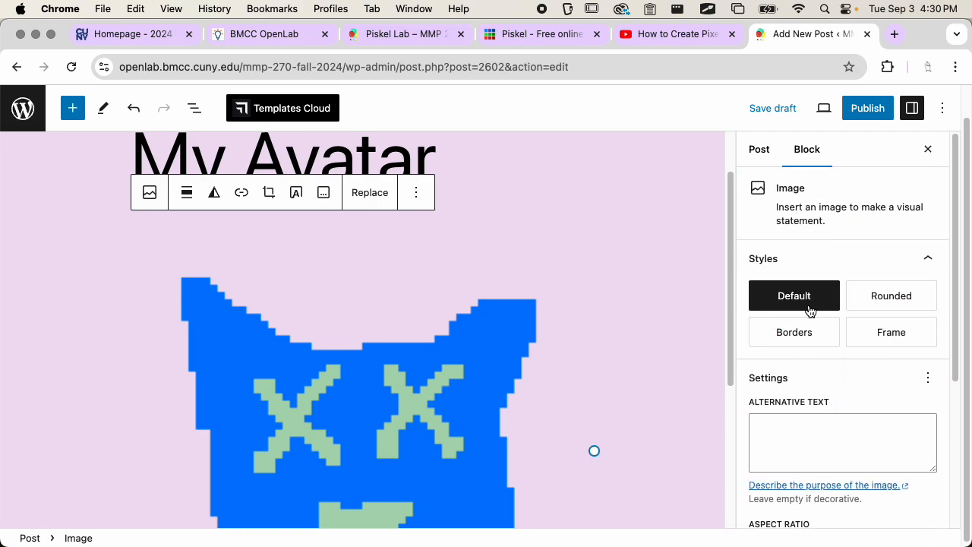
click(798, 258)
Add a paragraph below the image reading "This is my avatar. I made a cat design because I like cats."
scroll(582, 300, down, 3)
click(525, 447)
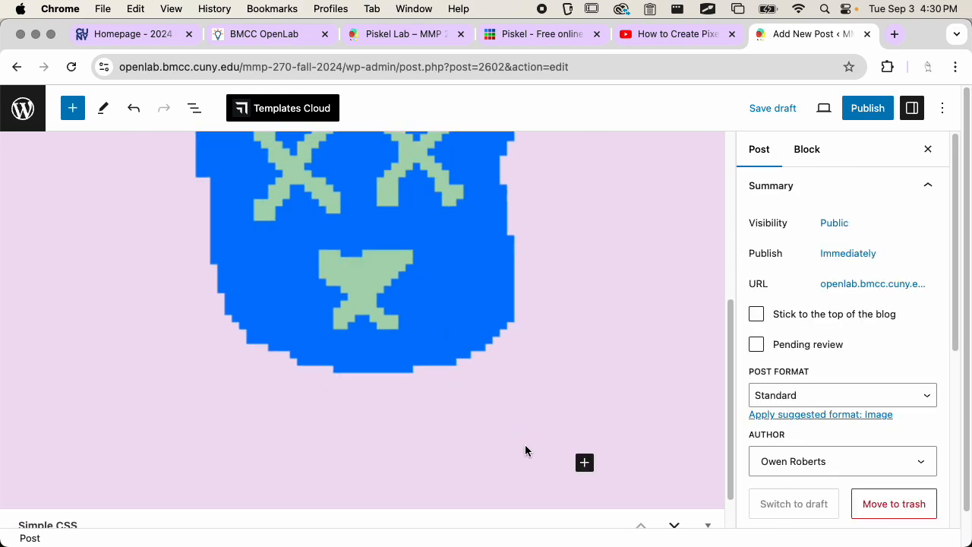
click(558, 461)
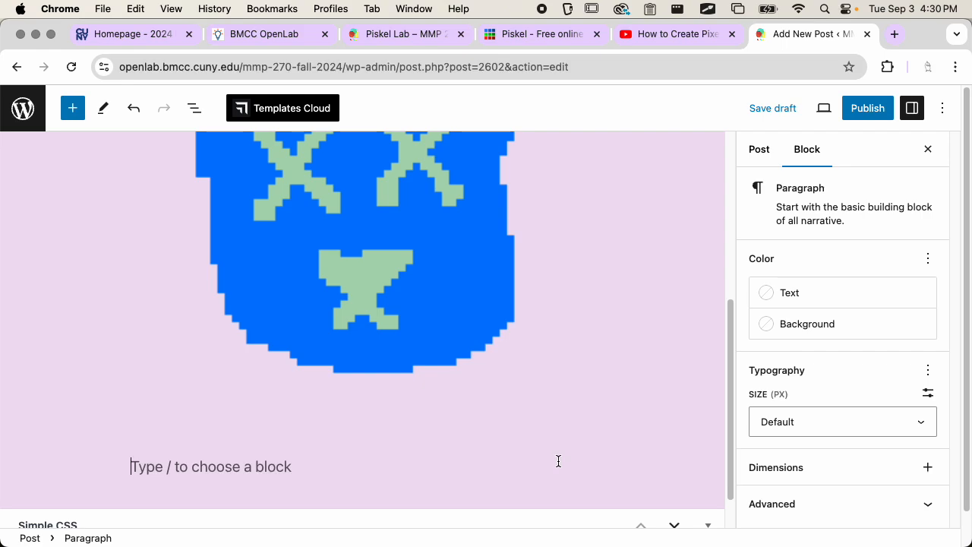
text(This is)
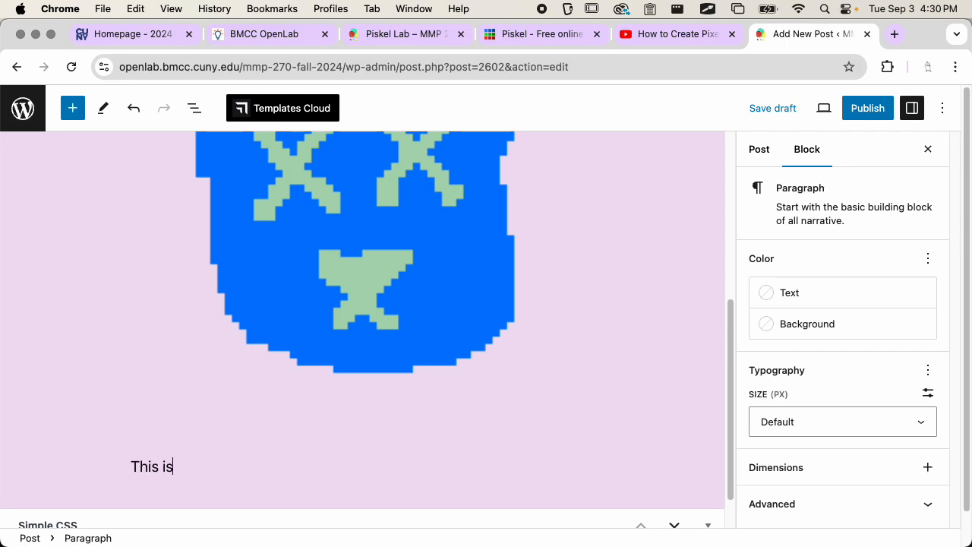
text( my avatar. I made a )
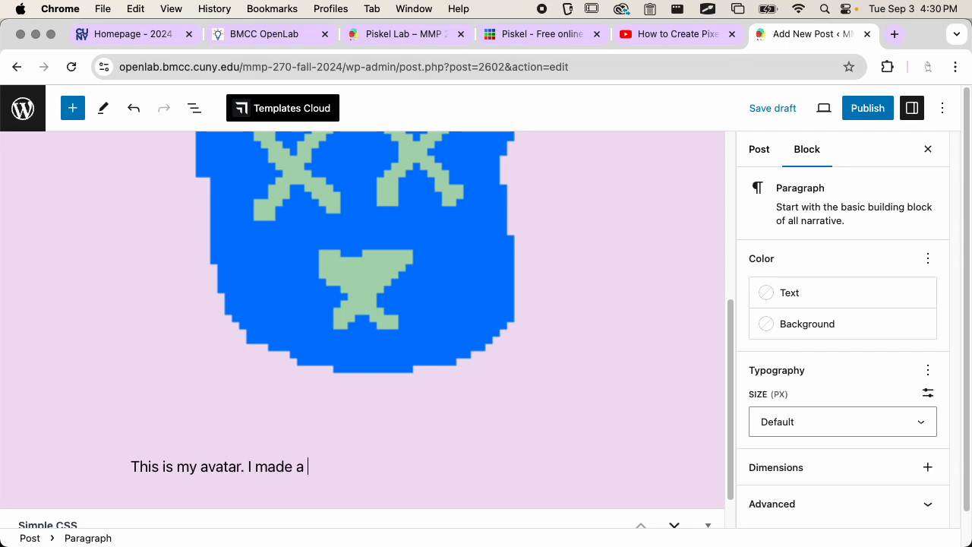
text(cat design be)
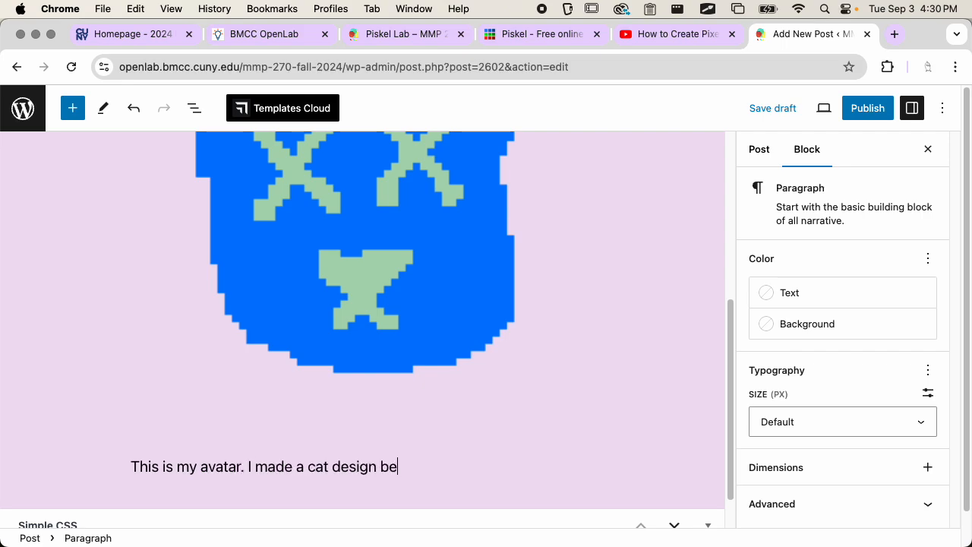
text(cause I like cats.)
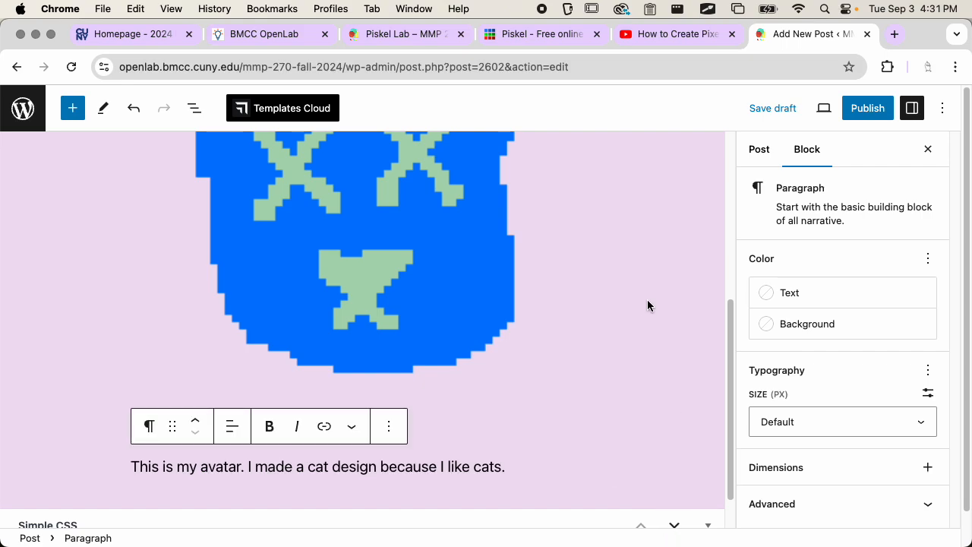
Preview the My Avatar post in a new tab, check the image and description, and close the preview
scroll(647, 300, up, 8)
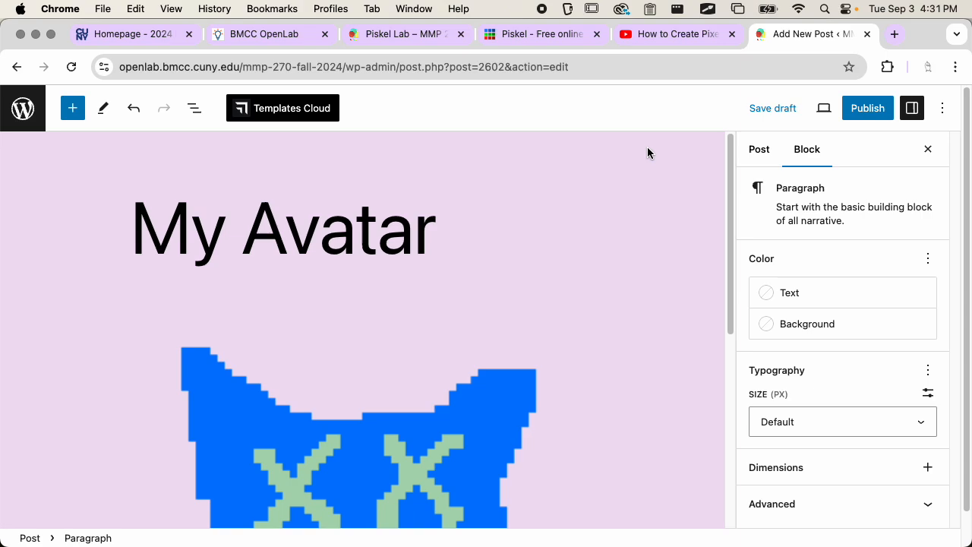
scroll(643, 241, down, 3)
scroll(643, 241, up, 3)
click(829, 112)
click(762, 245)
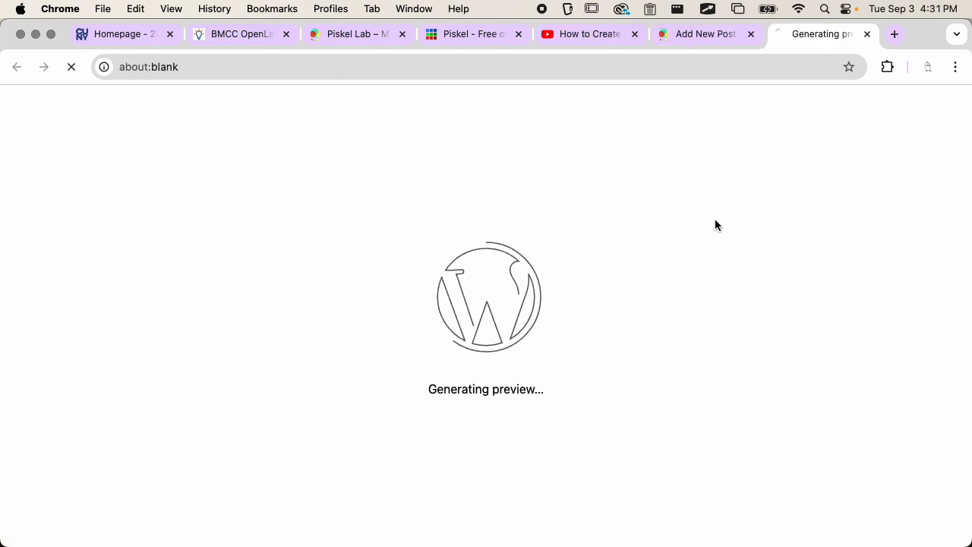
scroll(712, 251, down, 5)
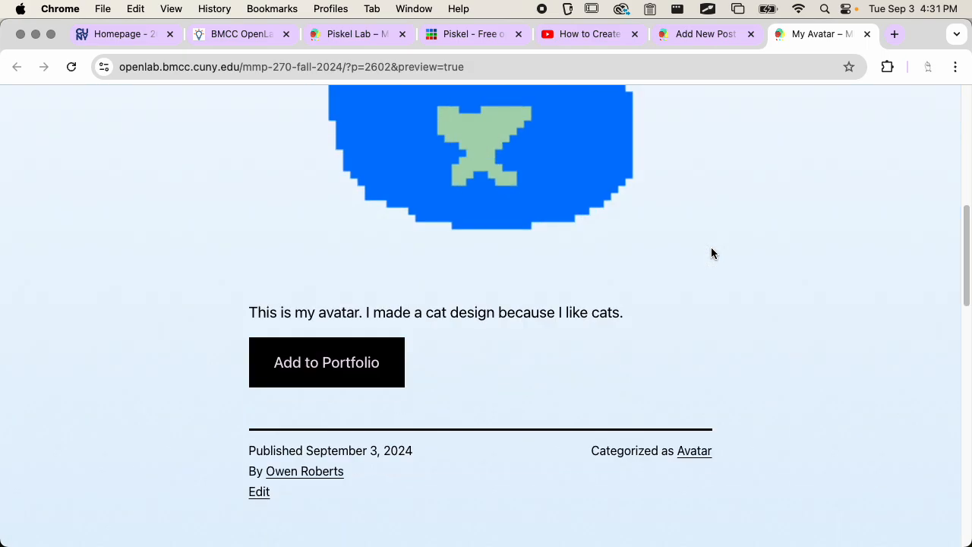
scroll(711, 253, up, 3)
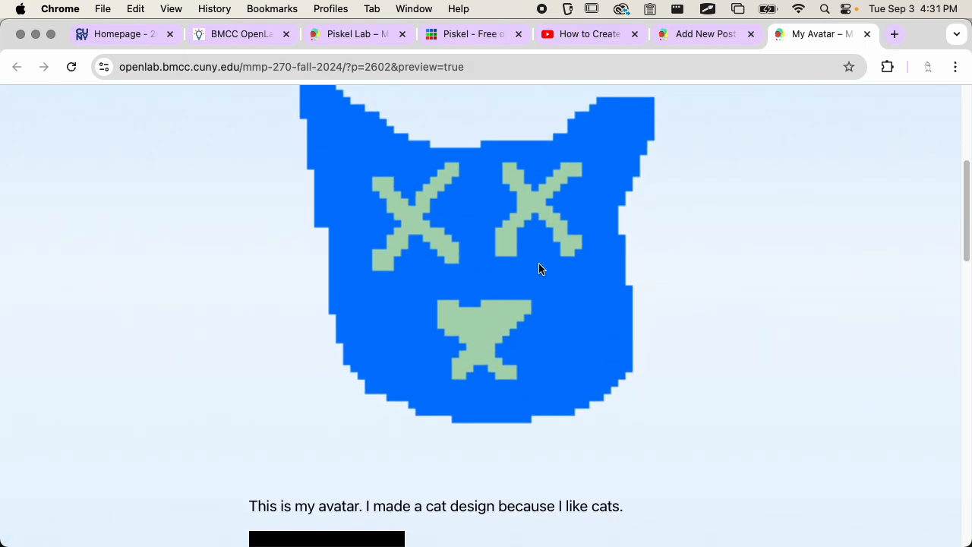
scroll(570, 310, down, 7)
scroll(570, 309, up, 11)
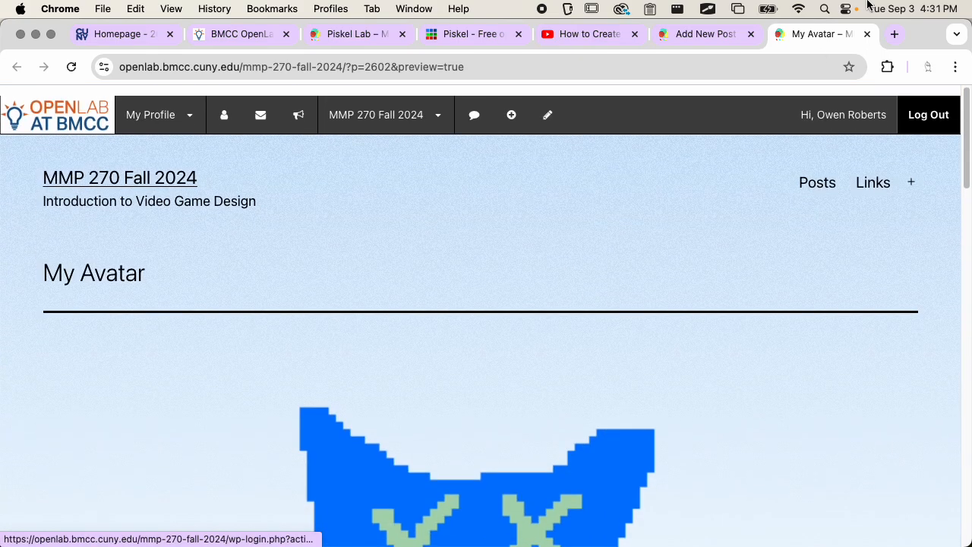
click(868, 33)
Publish the My Avatar post to the MMP 270 Fall 2024 site and copy its post address
click(869, 111)
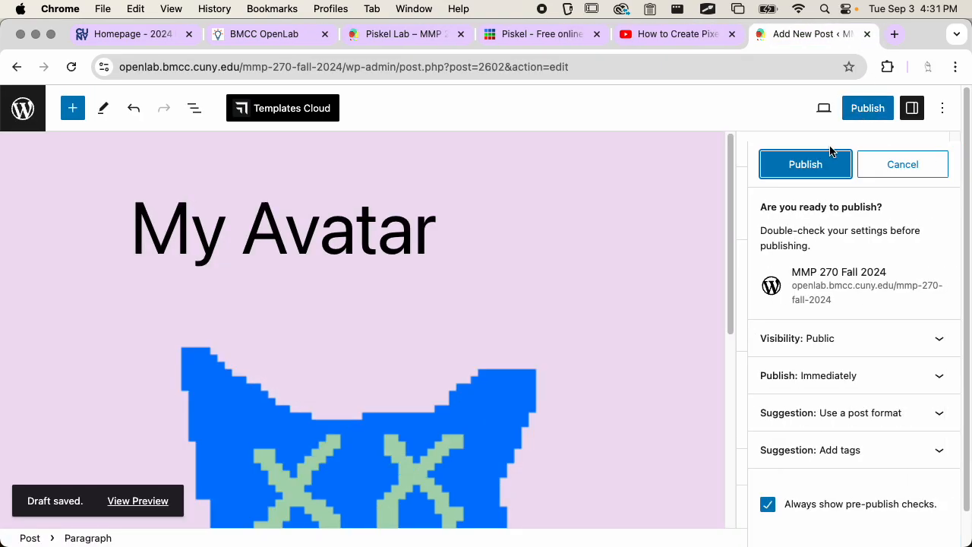
click(829, 160)
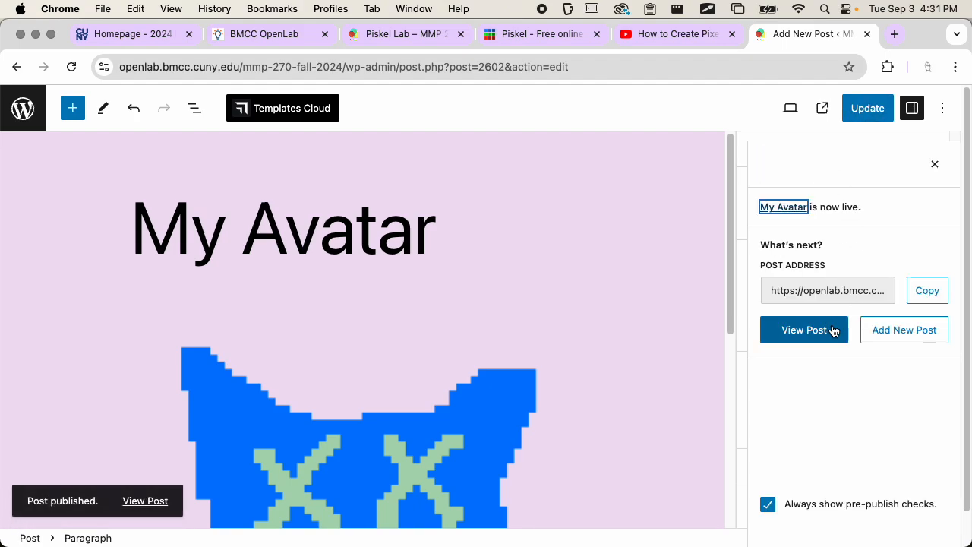
click(930, 290)
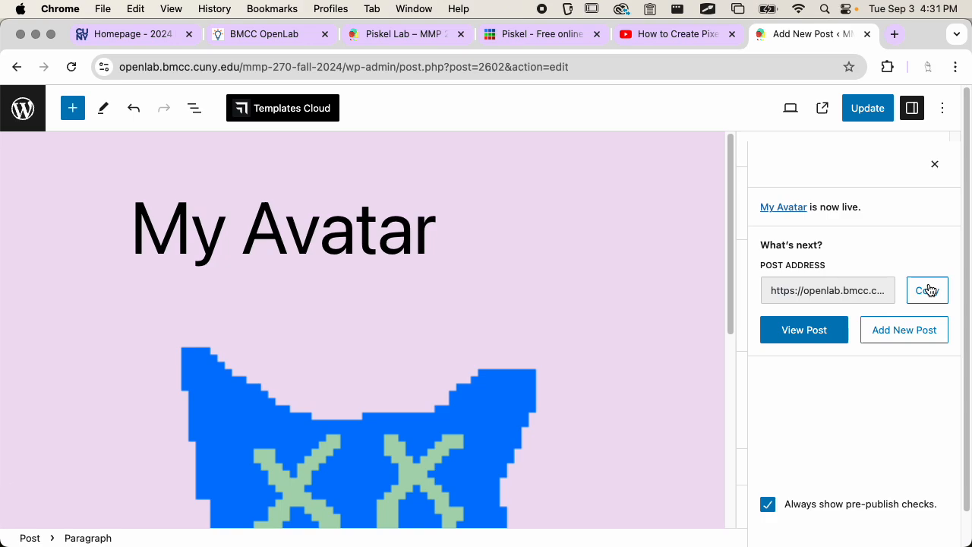
View the published My Avatar post and examine how it is listed on the site's Posts page
click(798, 335)
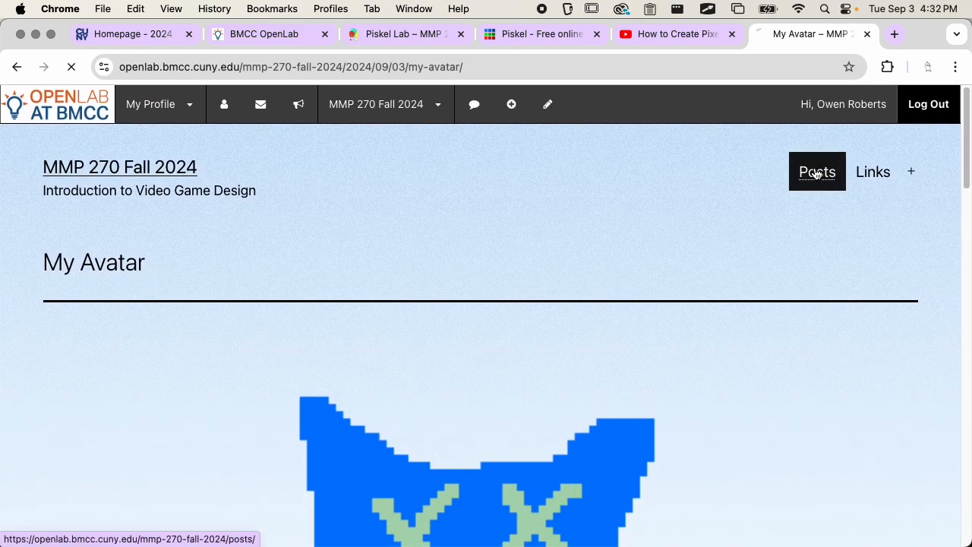
click(816, 168)
scroll(756, 279, down, 7)
scroll(756, 280, up, 2)
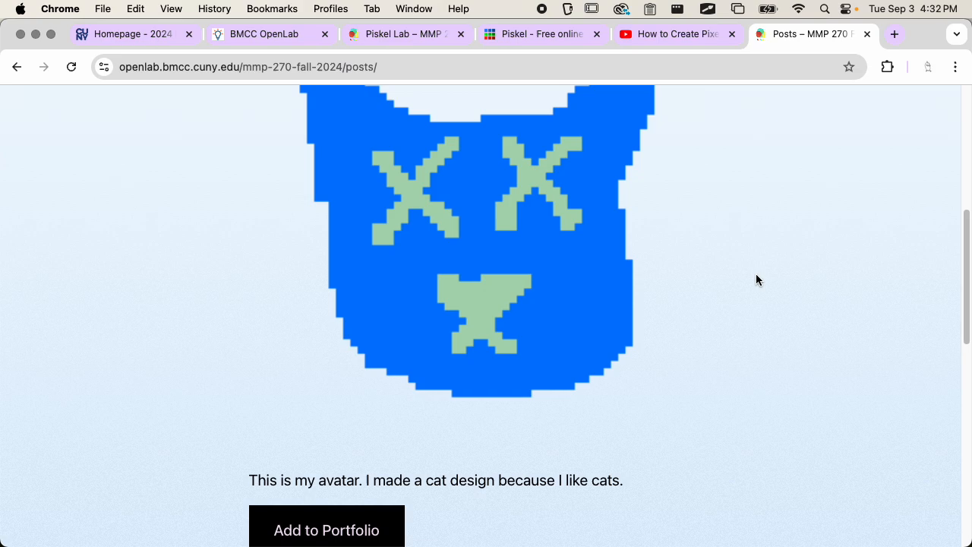
scroll(756, 280, down, 4)
scroll(756, 280, down, 5)
scroll(756, 279, up, 15)
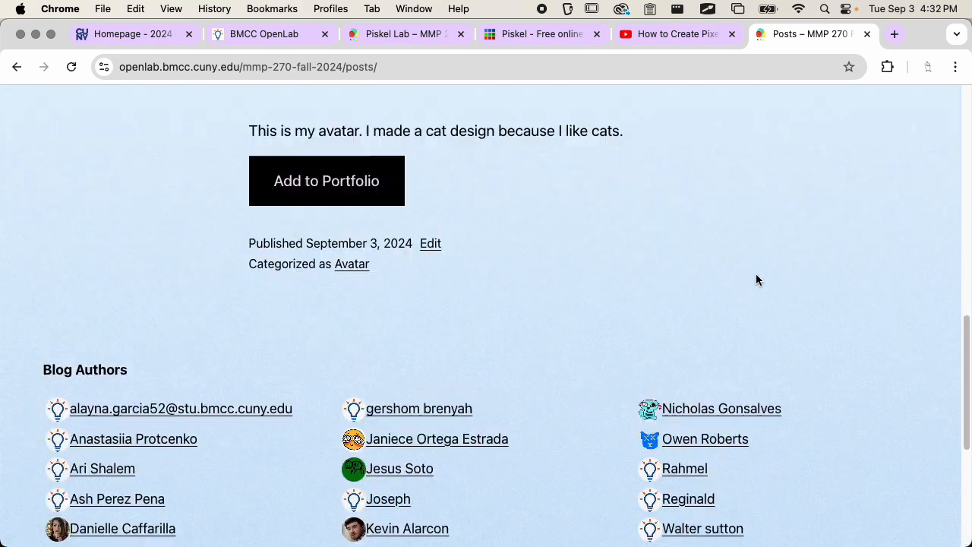
Switch to the Brightspace course homepage and change the role to View as Learner
click(136, 34)
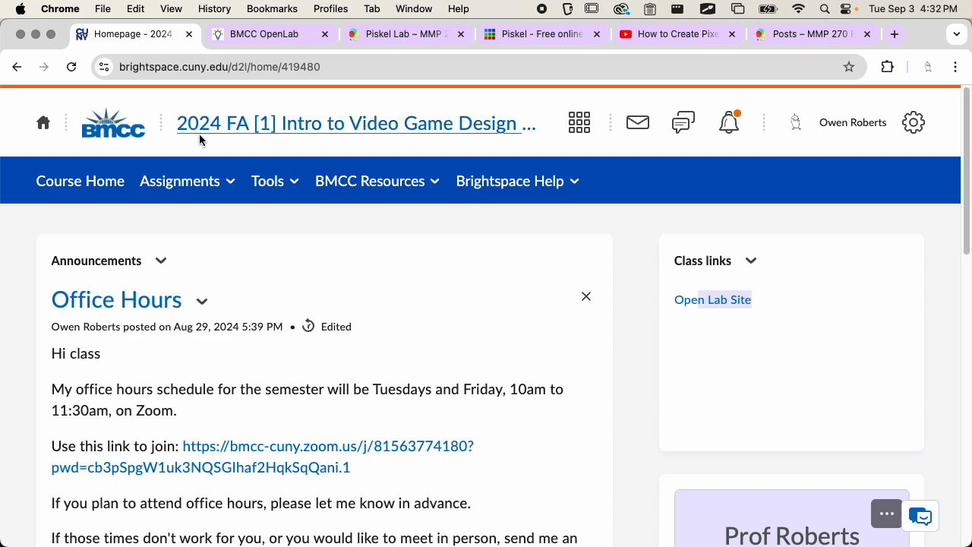
click(184, 180)
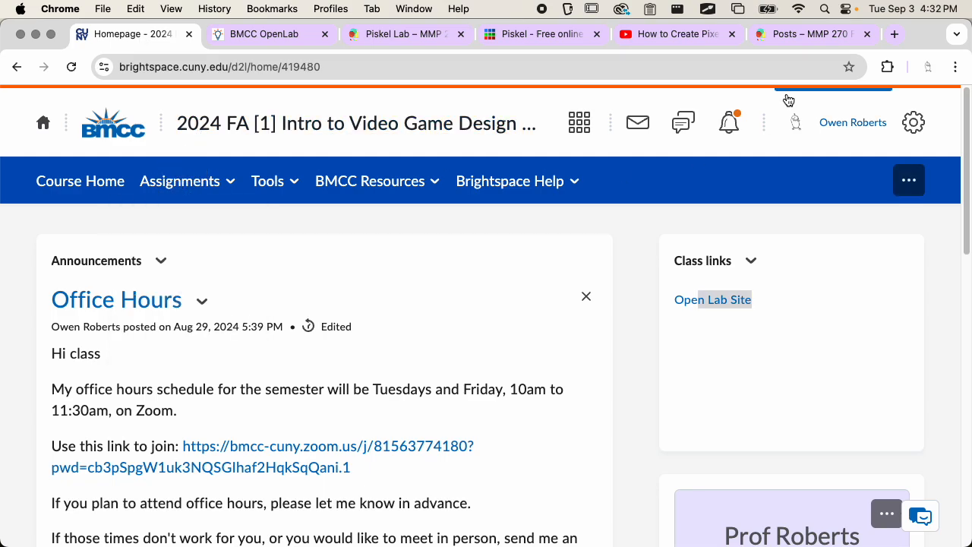
click(816, 135)
click(802, 193)
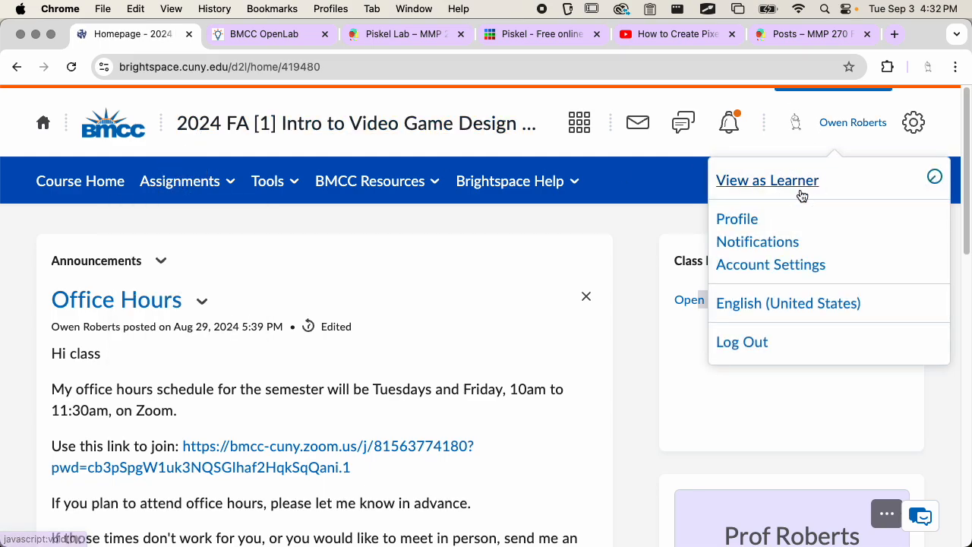
Open Blog assignment 1 from the course's assignments list
click(222, 182)
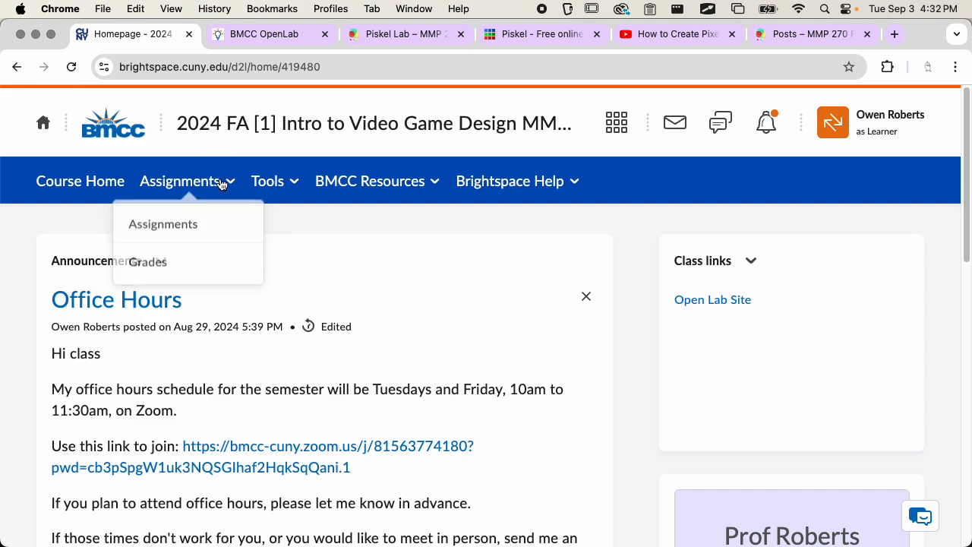
click(196, 219)
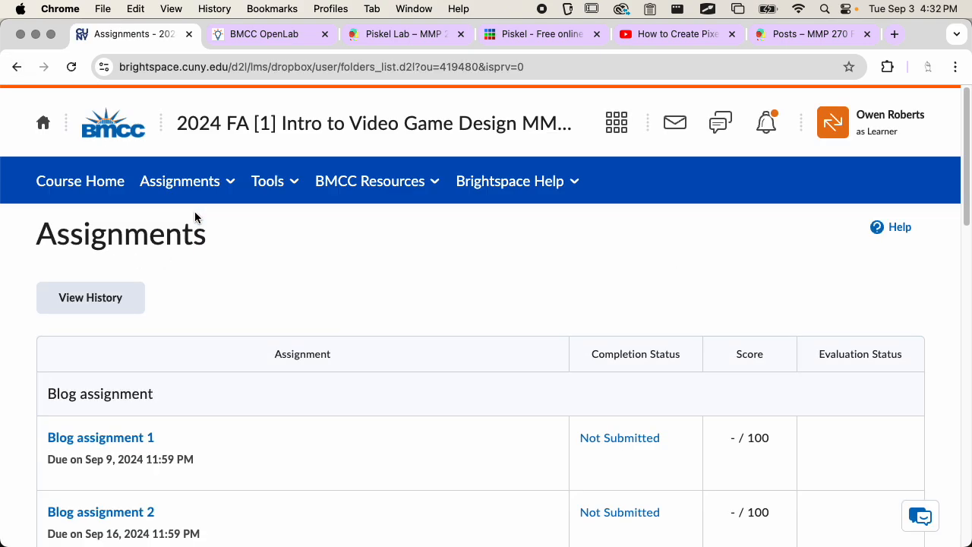
scroll(195, 217, down, 3)
click(120, 264)
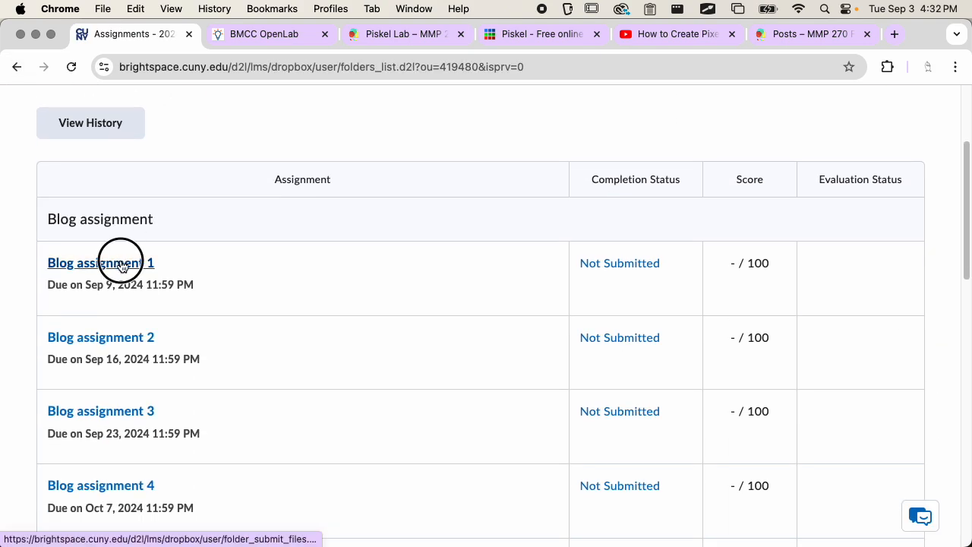
Show the First blog post rubric and read its blog post, avatar, writing and link criteria
scroll(431, 311, down, 3)
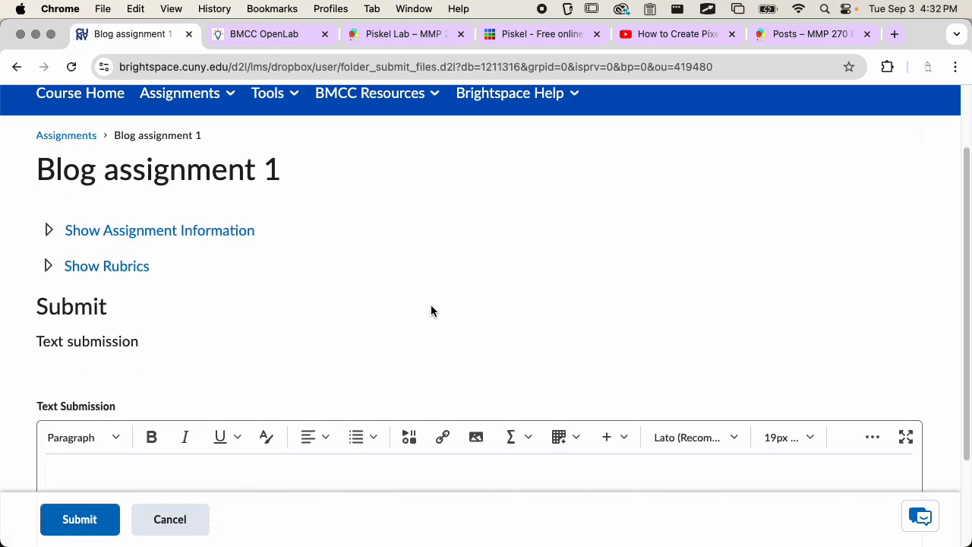
click(48, 183)
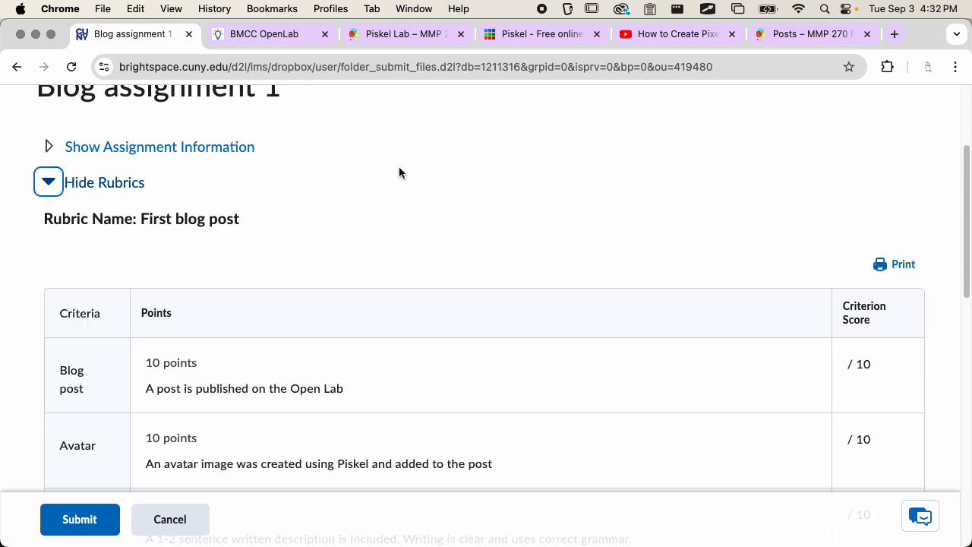
scroll(399, 171, down, 5)
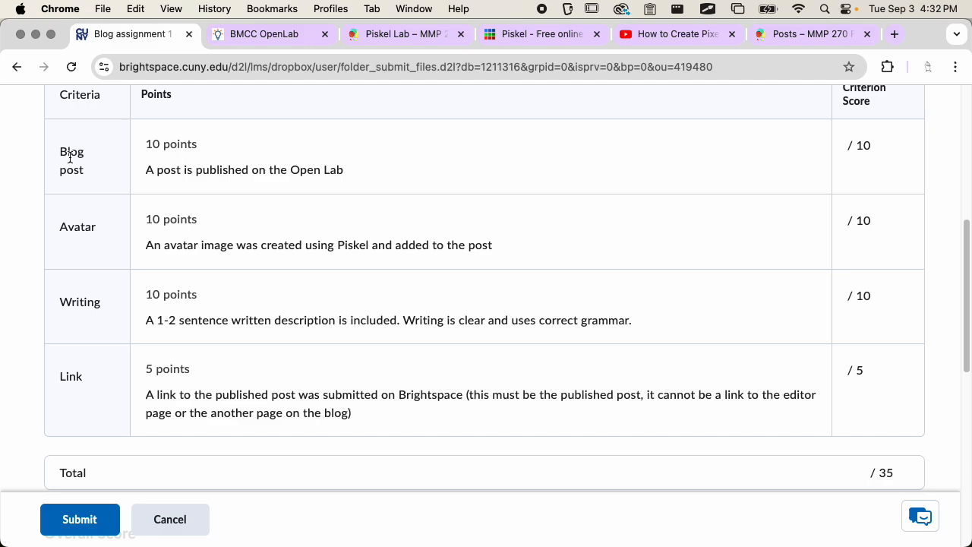
double_click(67, 227)
click(202, 219)
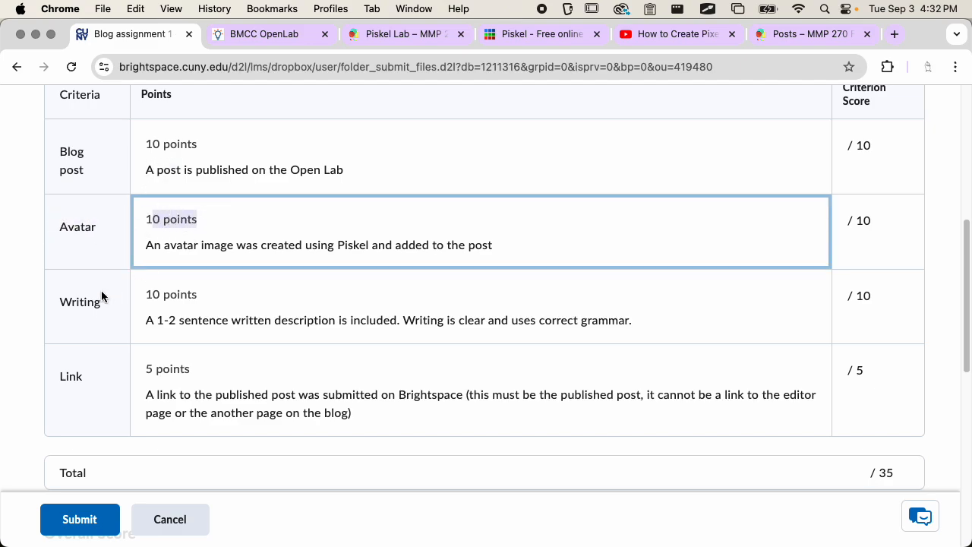
double_click(61, 300)
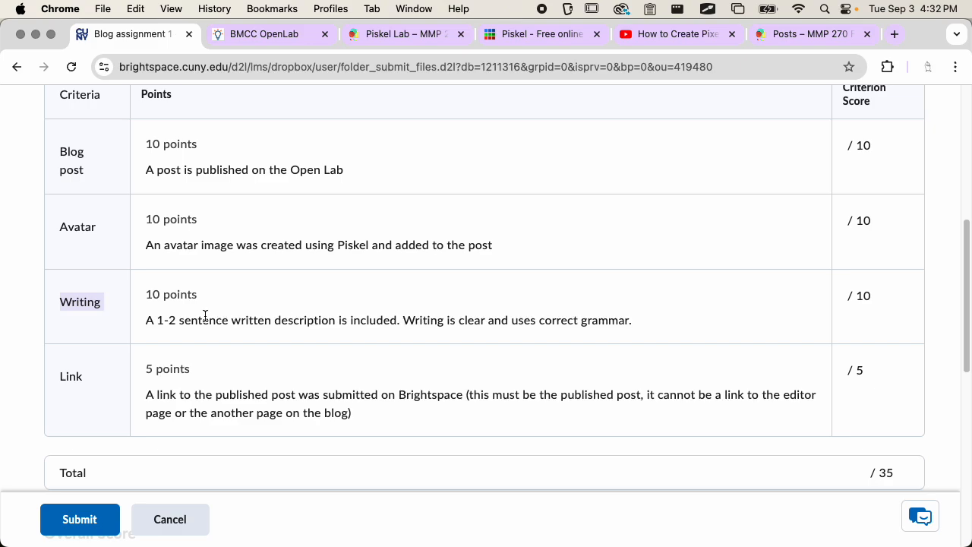
click(168, 304)
scroll(197, 327, down, 2)
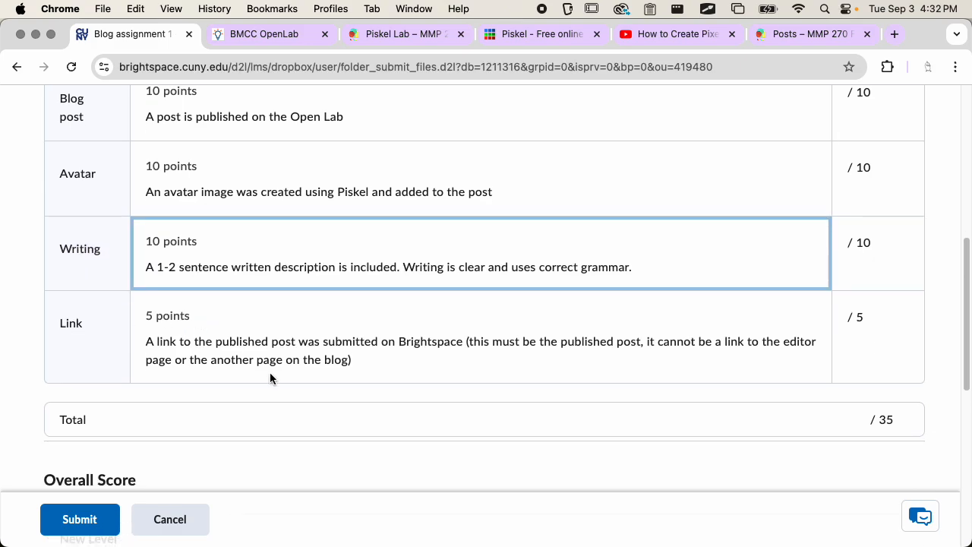
Submit the copied My Avatar post address as the text submission for Blog assignment 1 and review the submission details
scroll(270, 374, down, 6)
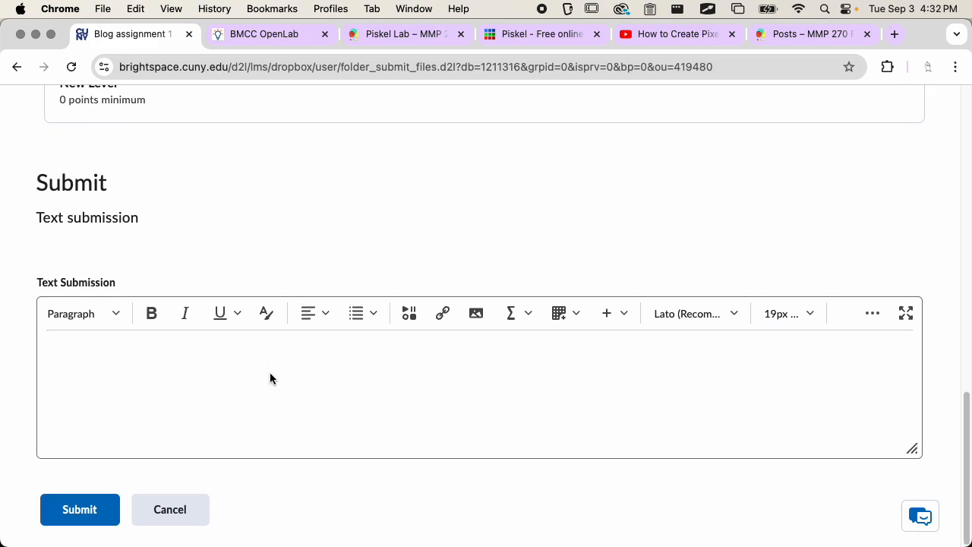
click(138, 356)
key(super+v)
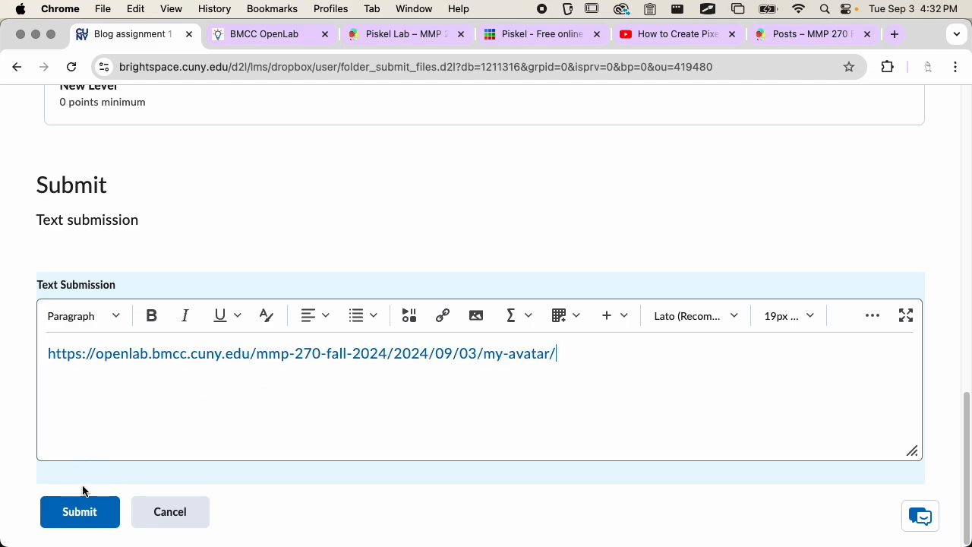
click(86, 509)
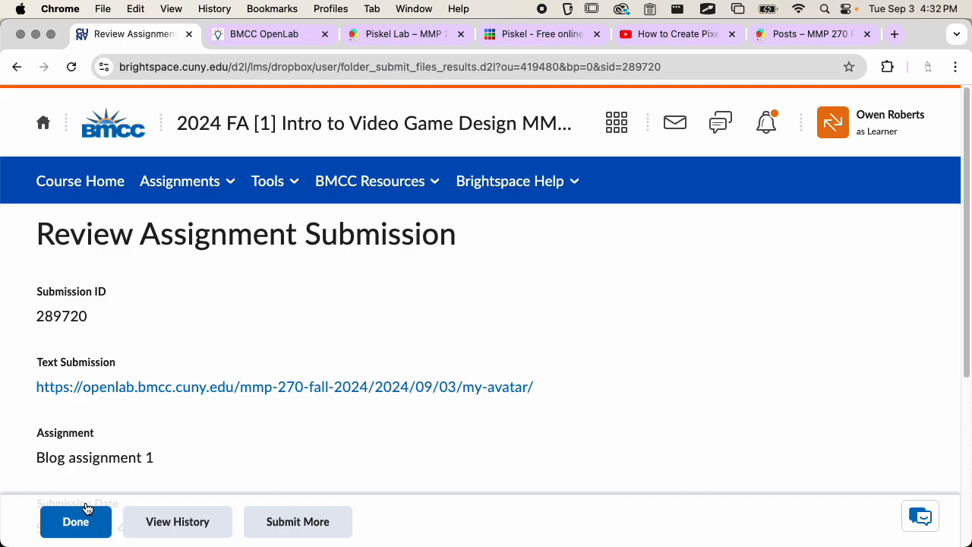
scroll(200, 371, down, 5)
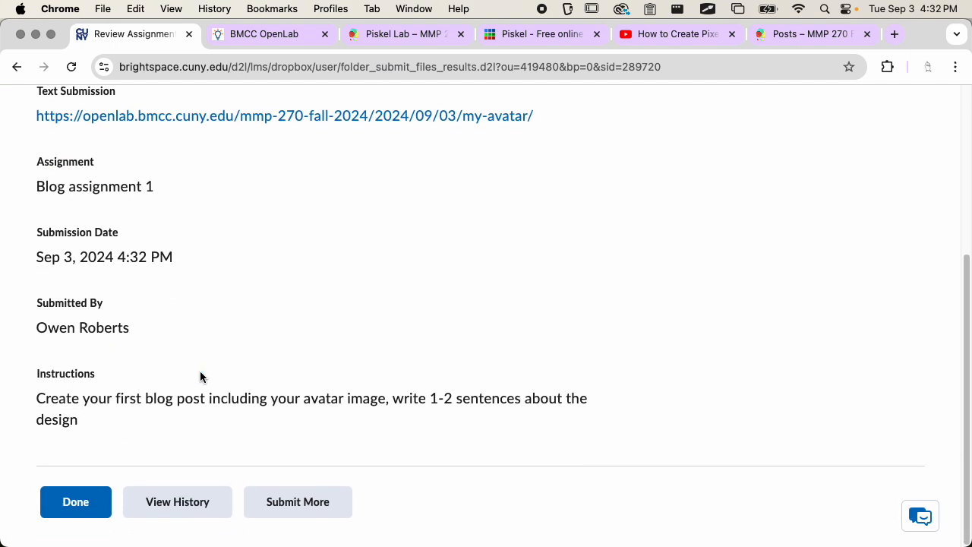
scroll(199, 371, up, 3)
scroll(200, 377, up, 3)
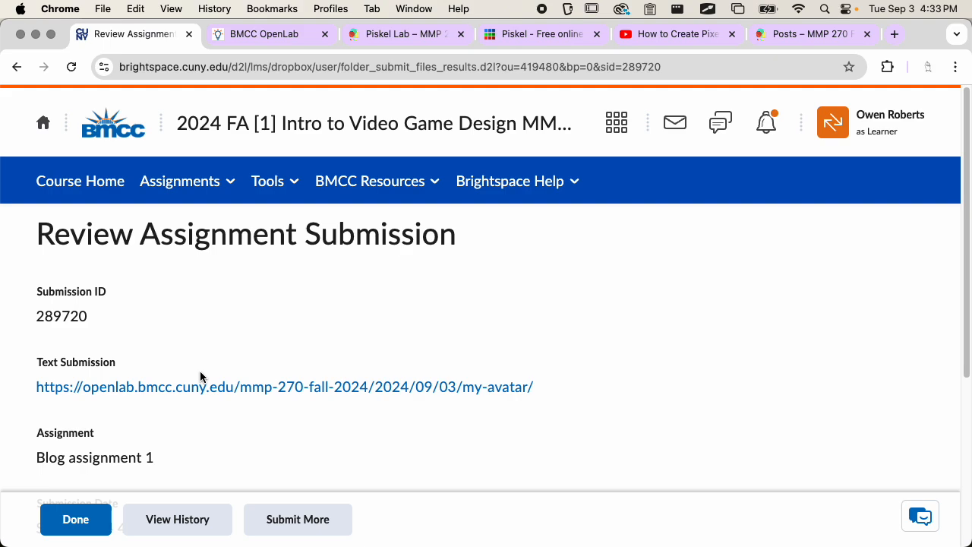
Return to the OpenLab site's Posts page and look over the My Avatar post
click(798, 34)
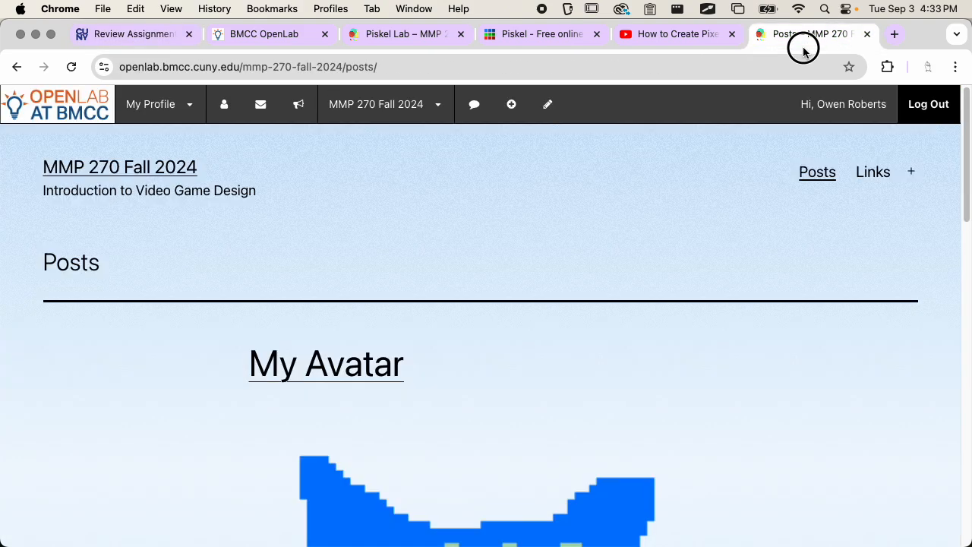
scroll(497, 337, down, 3)
scroll(497, 337, down, 2)
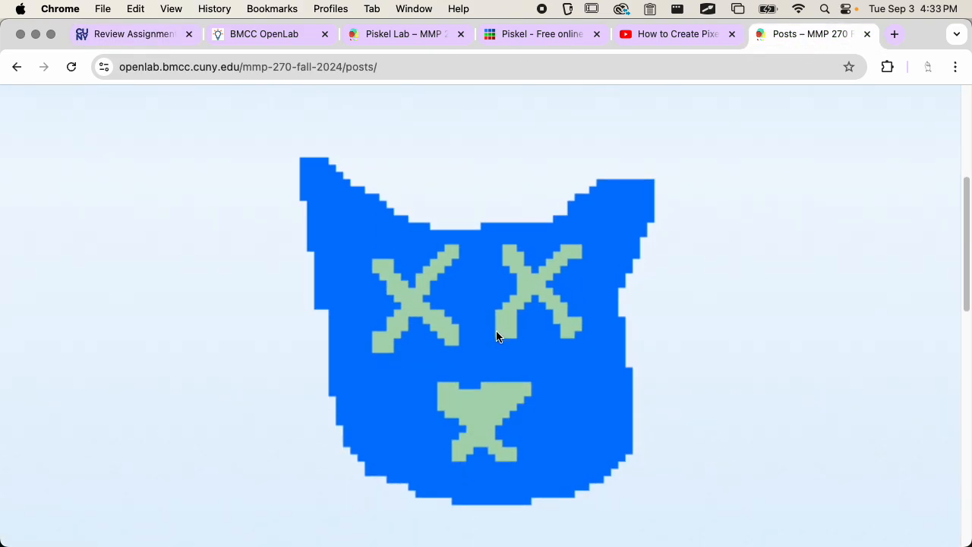